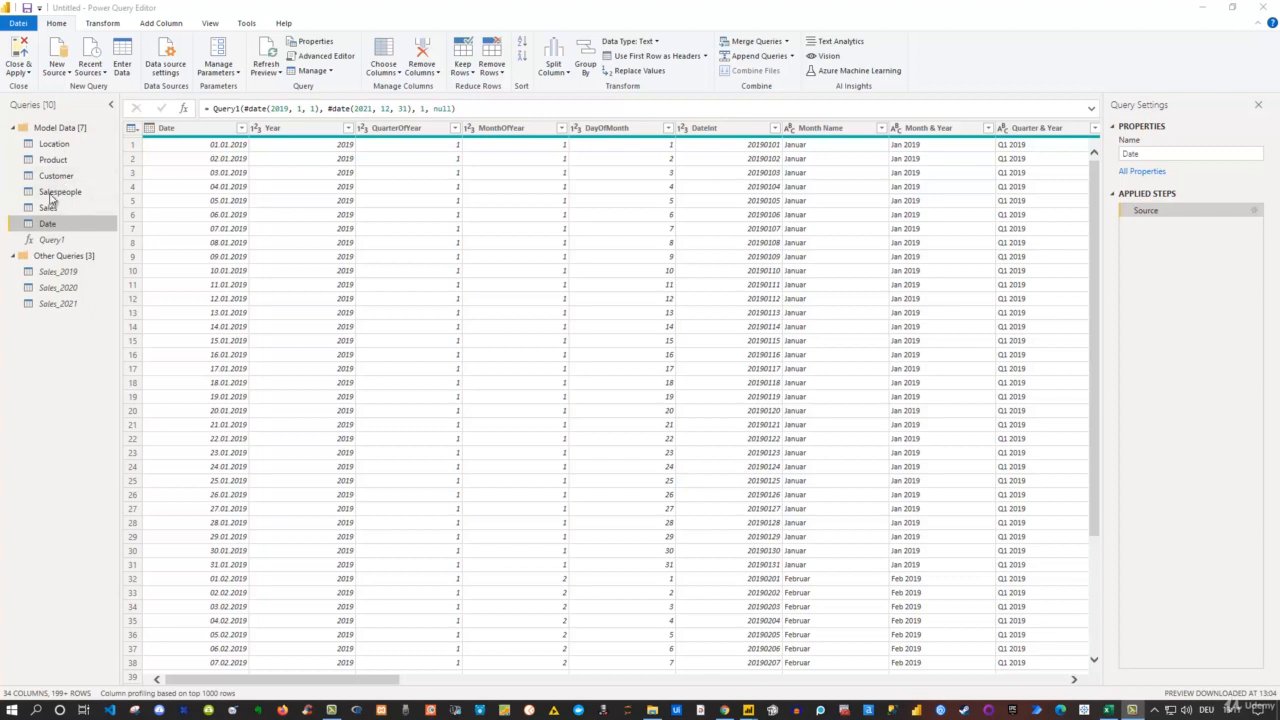
left_click(68, 74)
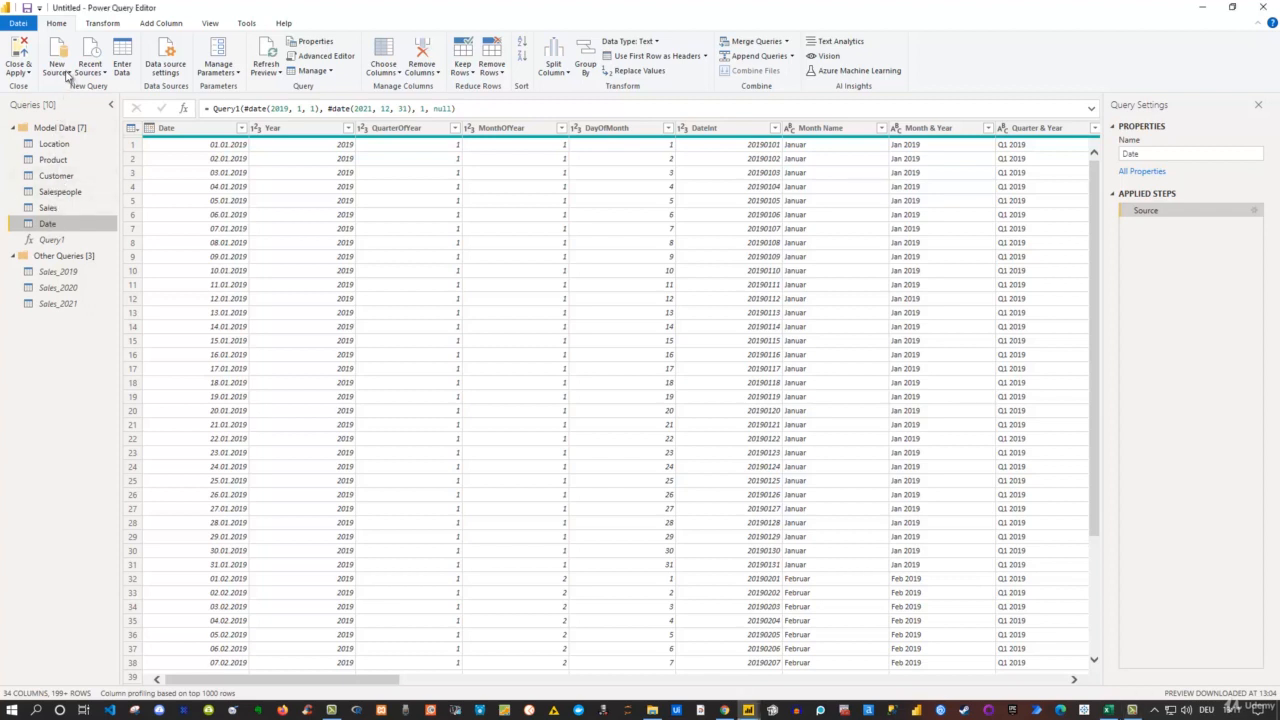
left_click(68, 74)
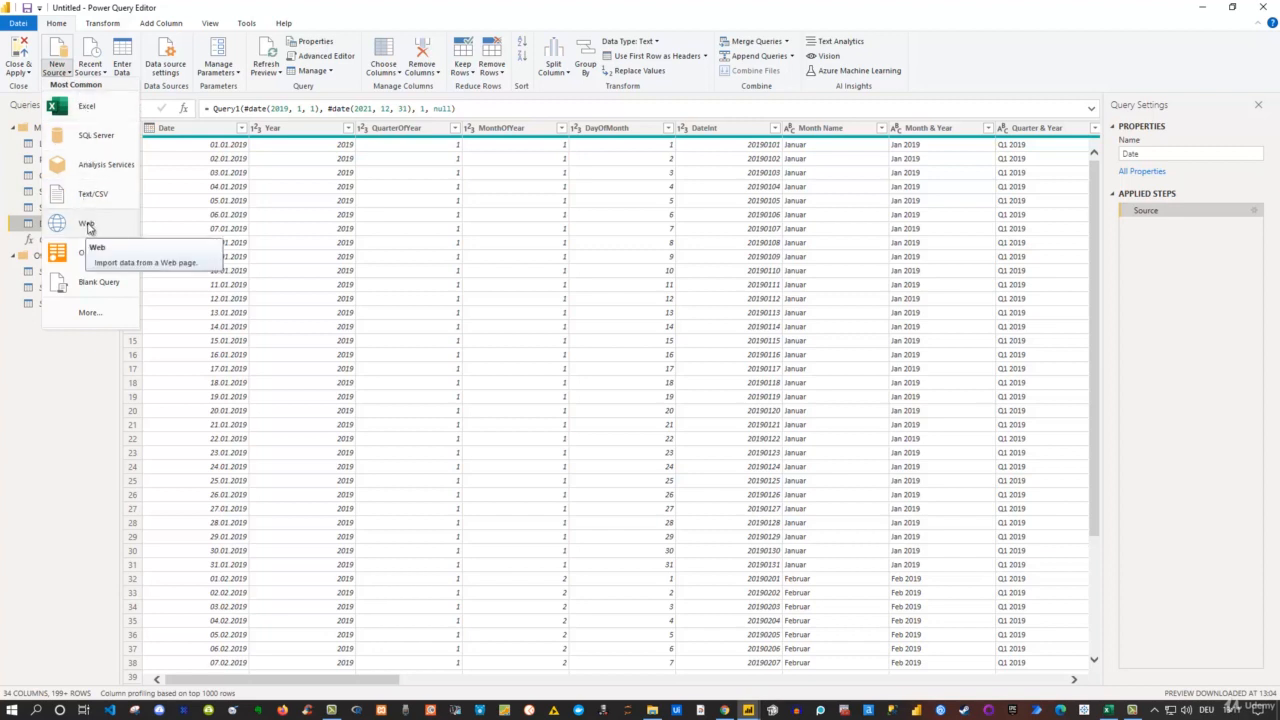
left_click(74, 368)
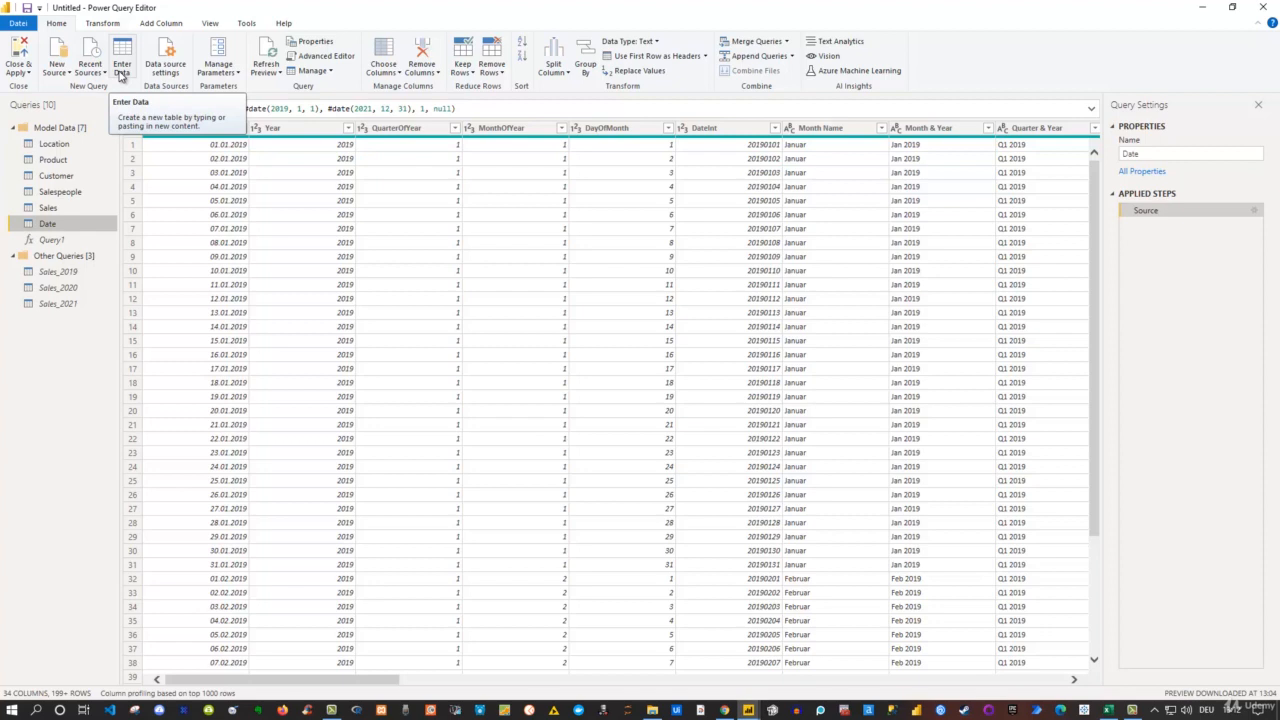
Start a manually entered table named ManualTable and fill its first column with 2, 3 and 4
left_click(120, 76)
left_click(121, 75)
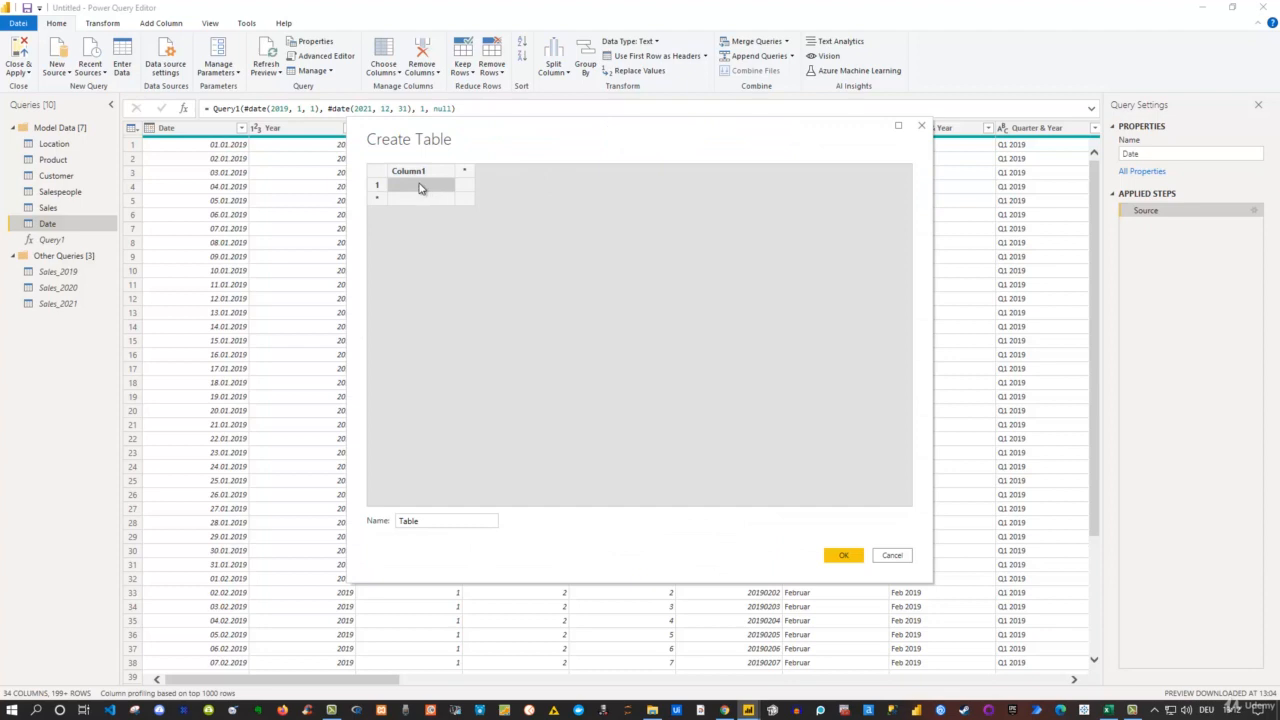
double_click(426, 521)
type("ManualTab")
left_click(418, 192)
type("2")
left_click(404, 199)
type("3")
left_click(404, 213)
type("4")
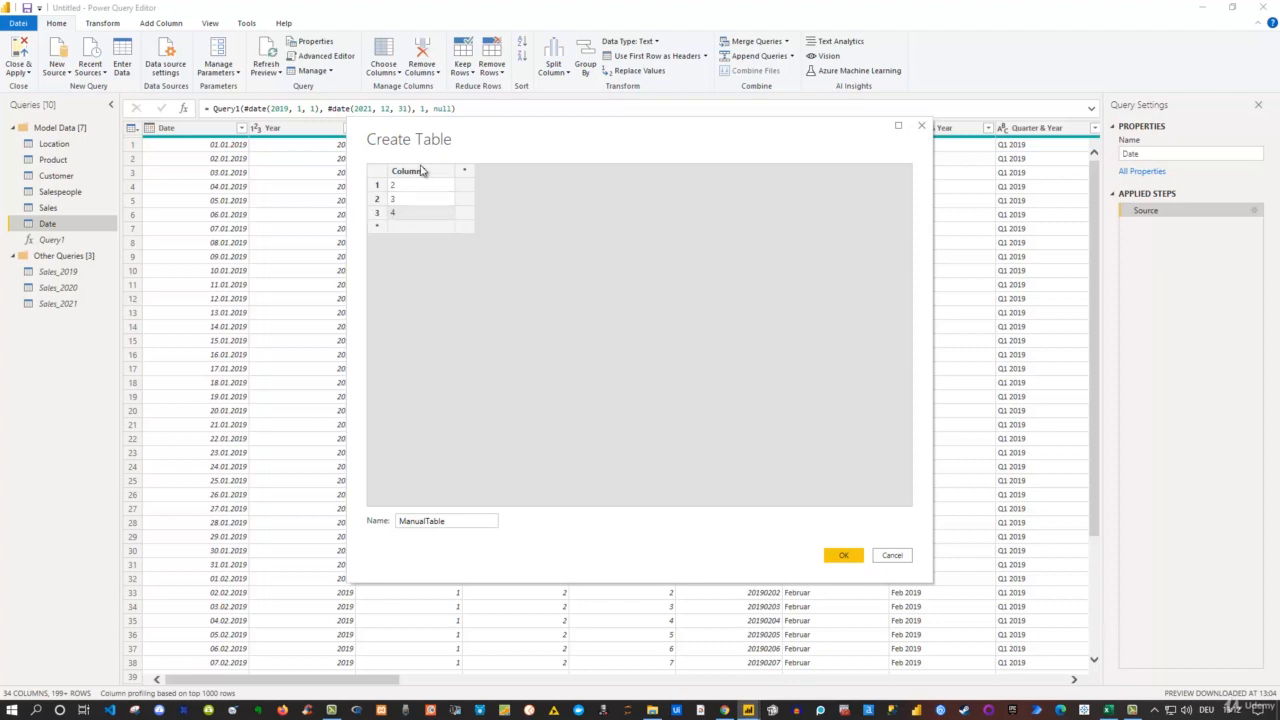
Name the first column Numbers and add a second column named letters
double_click(421, 173)
type("Numbers")
key("Return")
left_click(468, 173)
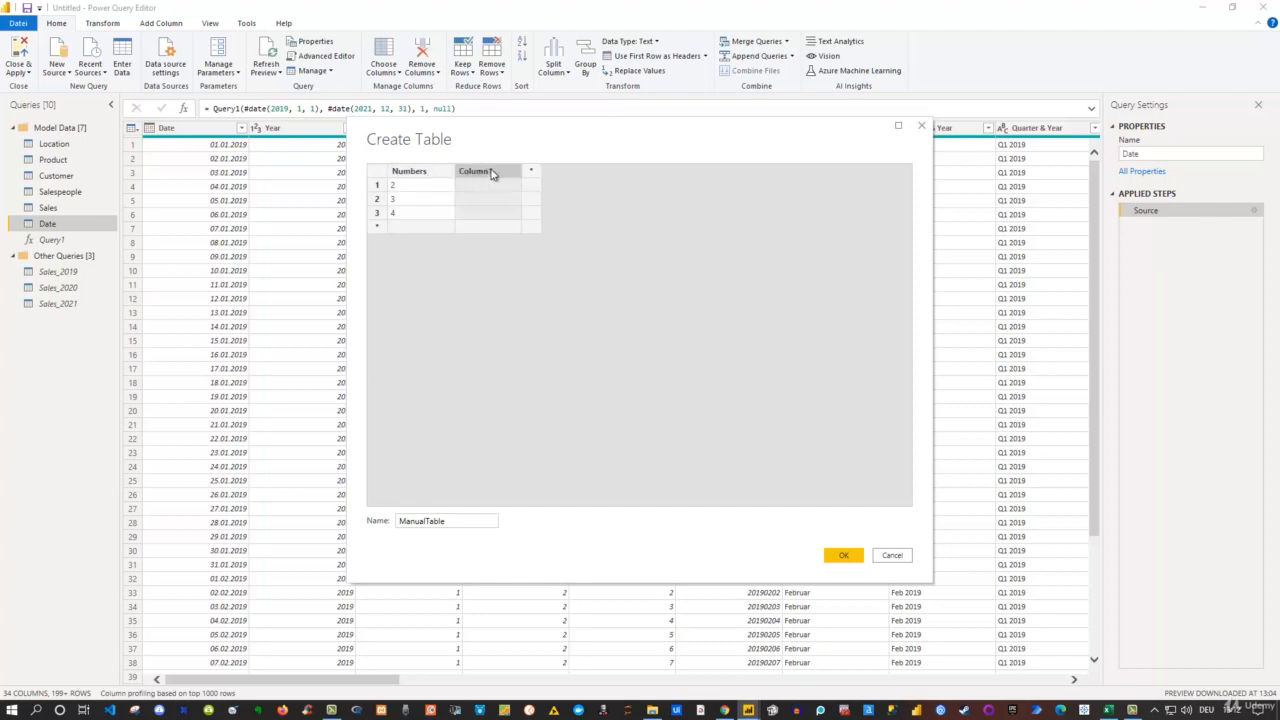
double_click(491, 173)
type("letters")
key("Return")
Fill the letters column with b, c and d and create the table
type("v")
key("Return")
type("c")
key("Return")
type("d")
left_click(848, 556)
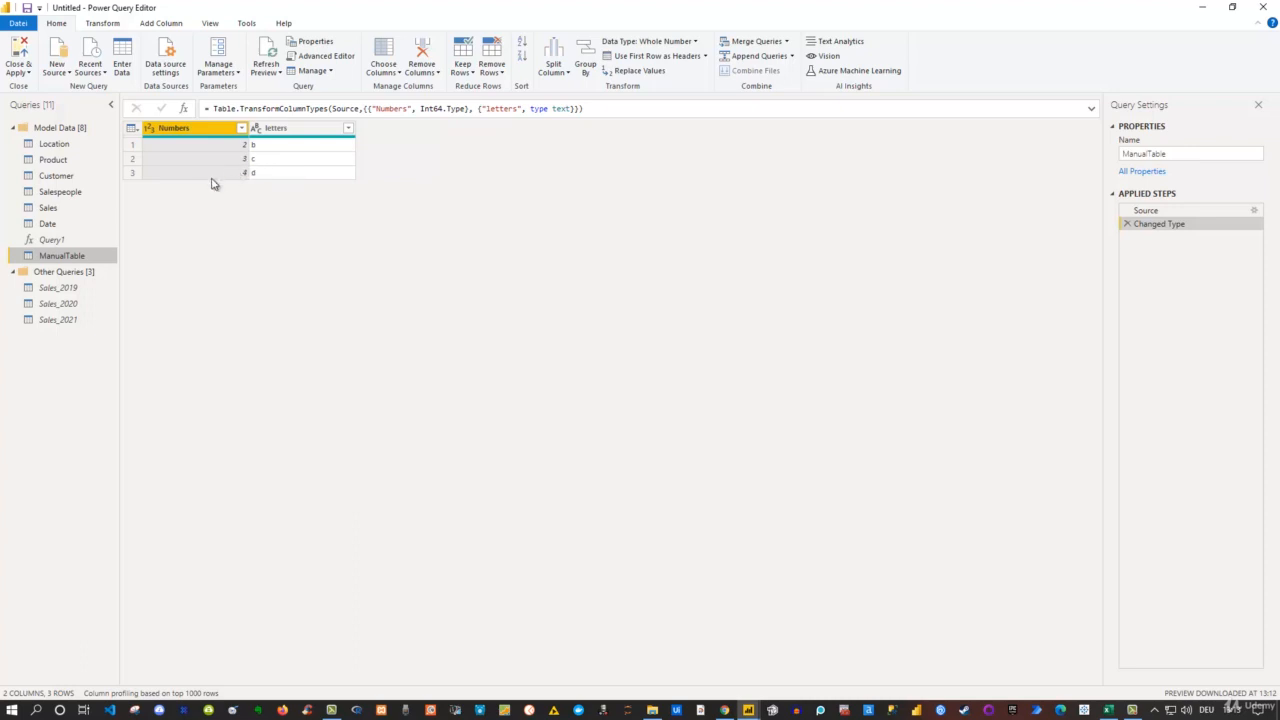
Delete the ManualTable query from the model data group
right_click(50, 262)
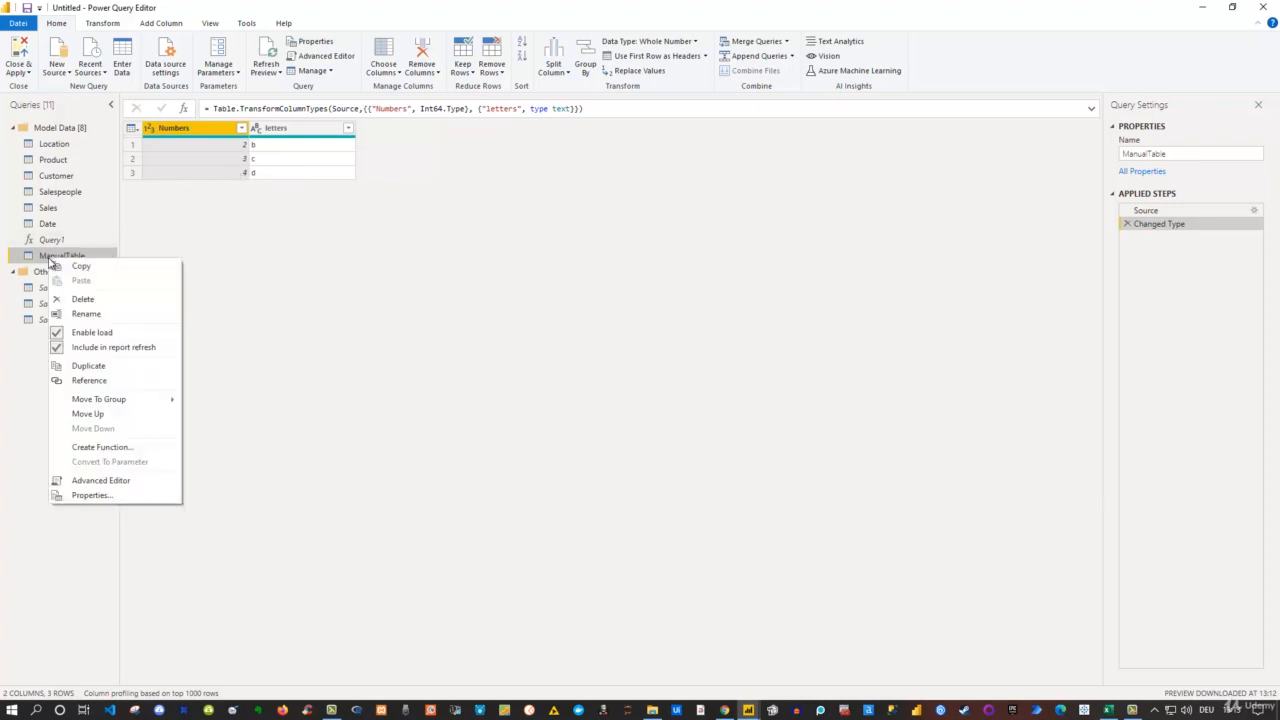
left_click(84, 299)
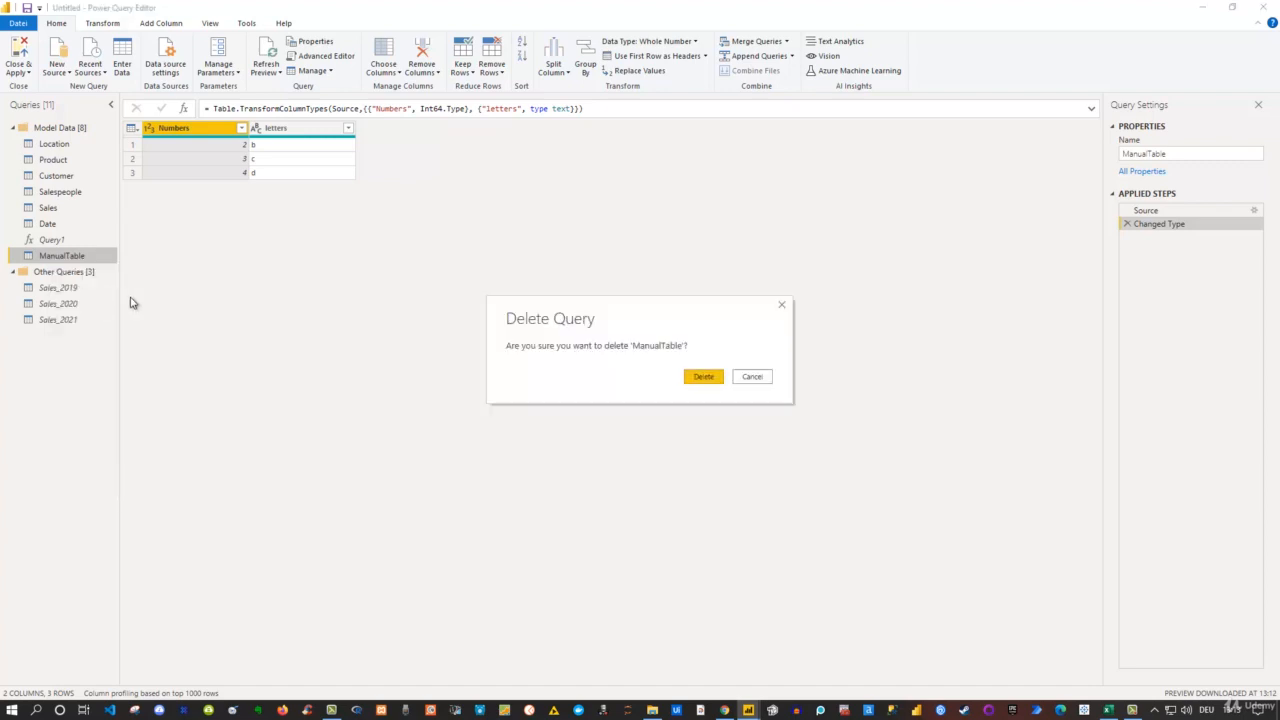
left_click(704, 379)
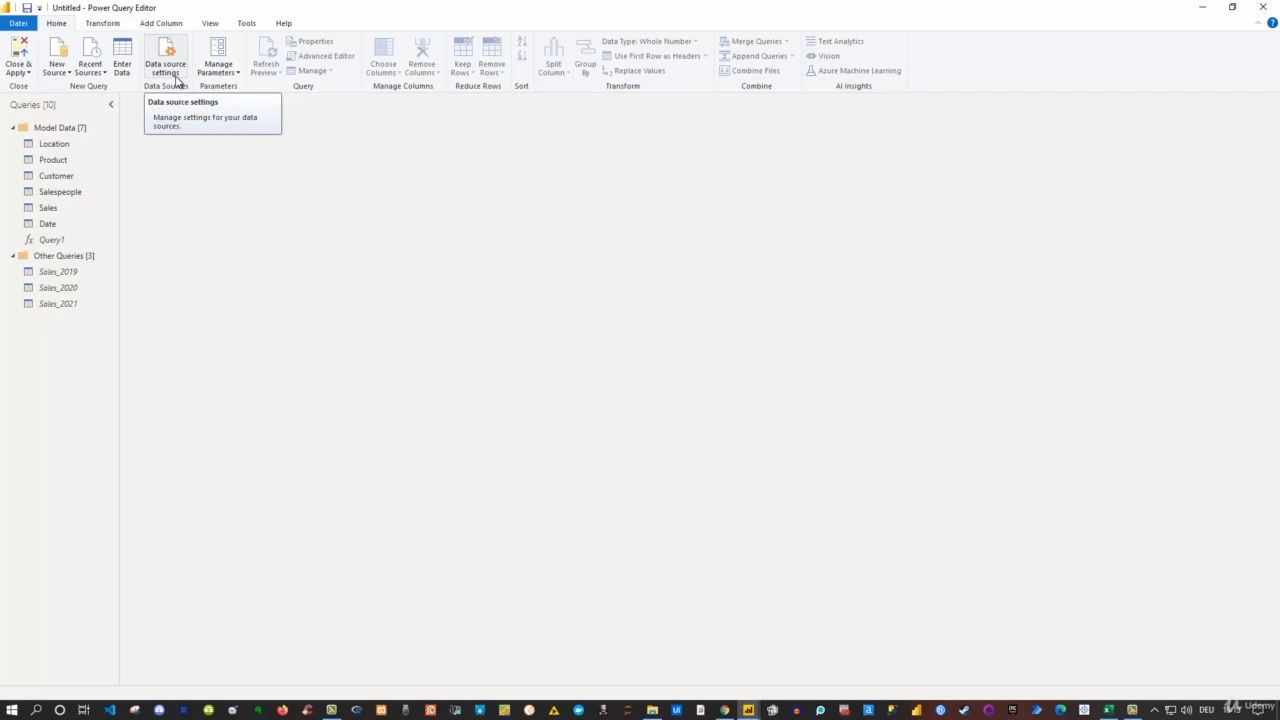
Review the StartDate, EndDate and optional parameters of the Query1 function and the available parameter management options
left_click(233, 76)
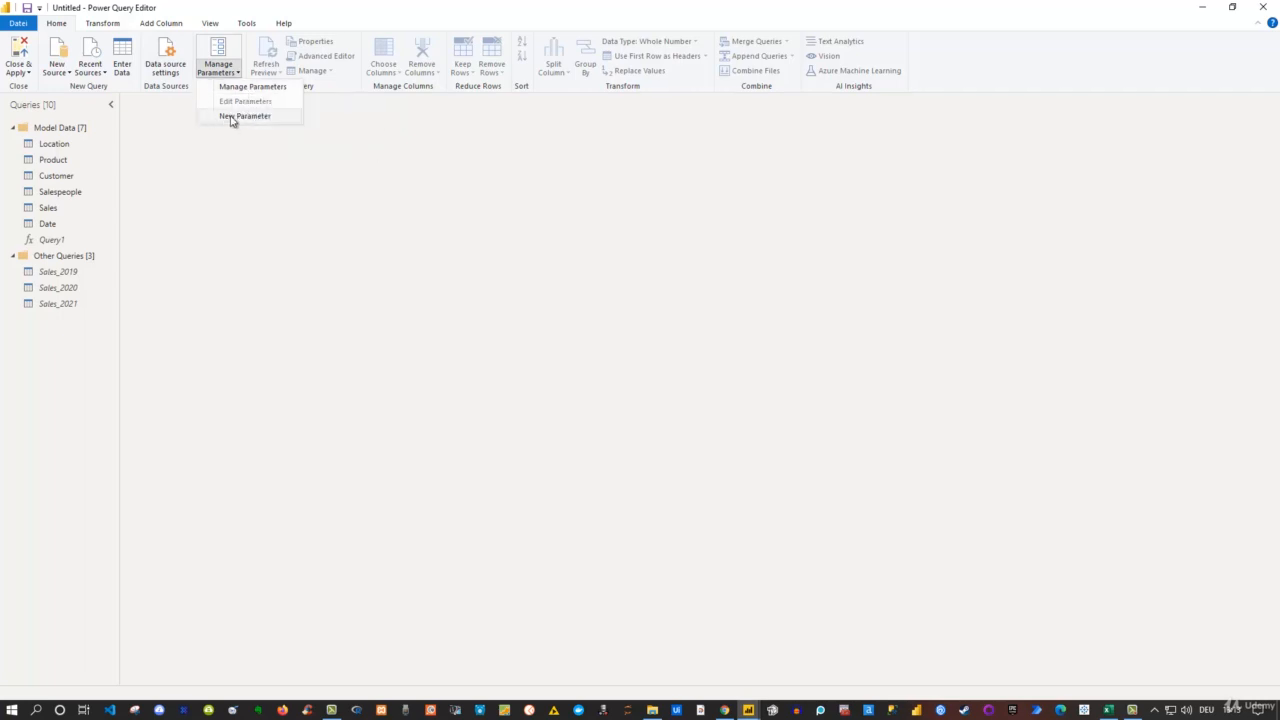
left_click(52, 241)
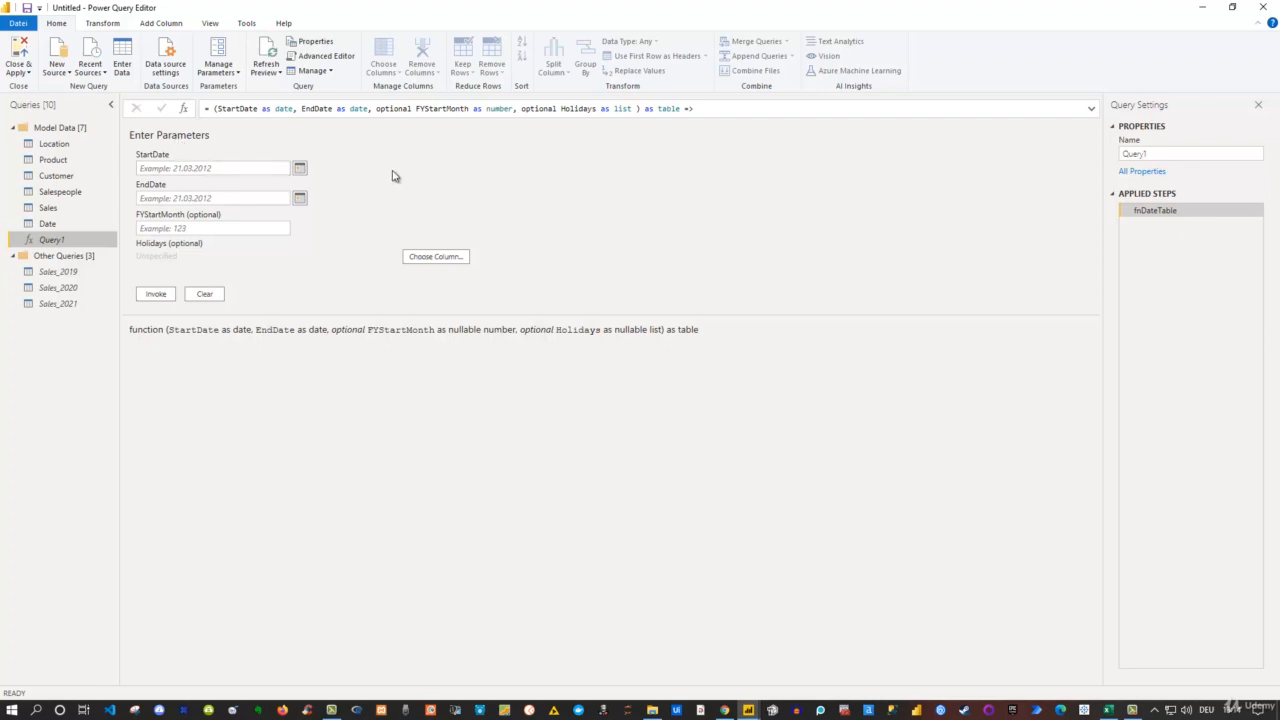
left_click(195, 168)
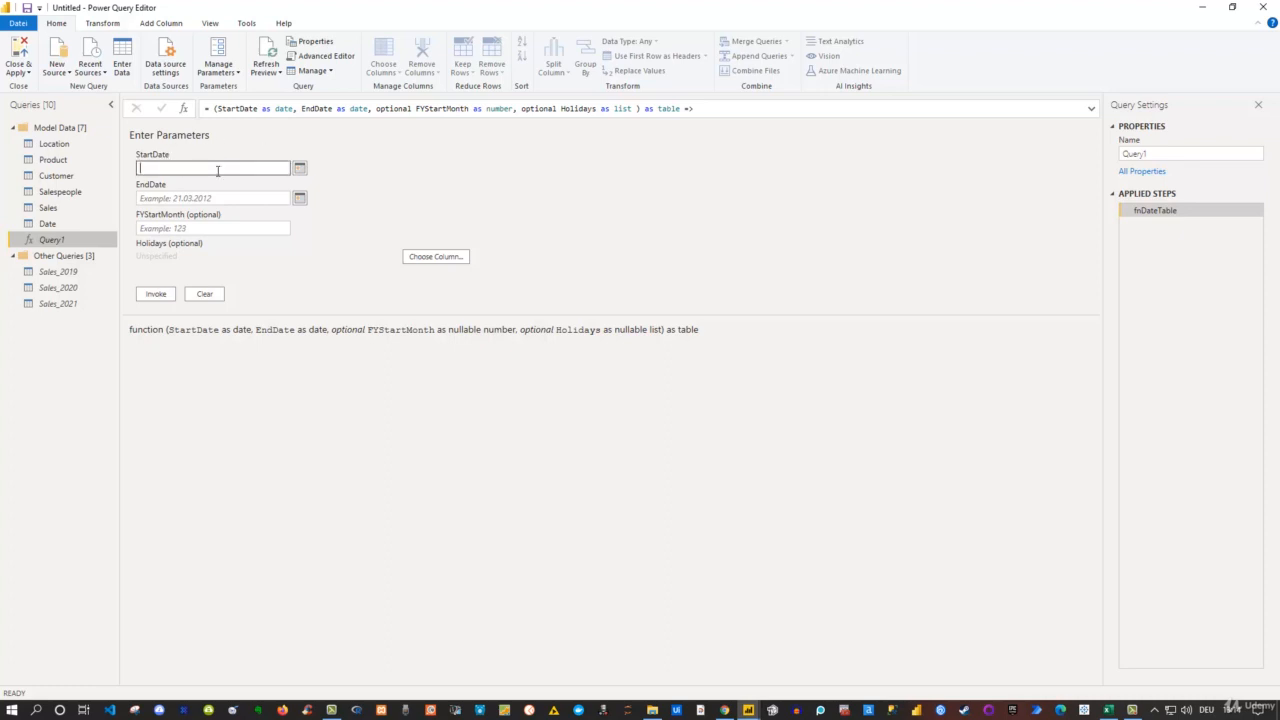
left_click(171, 197)
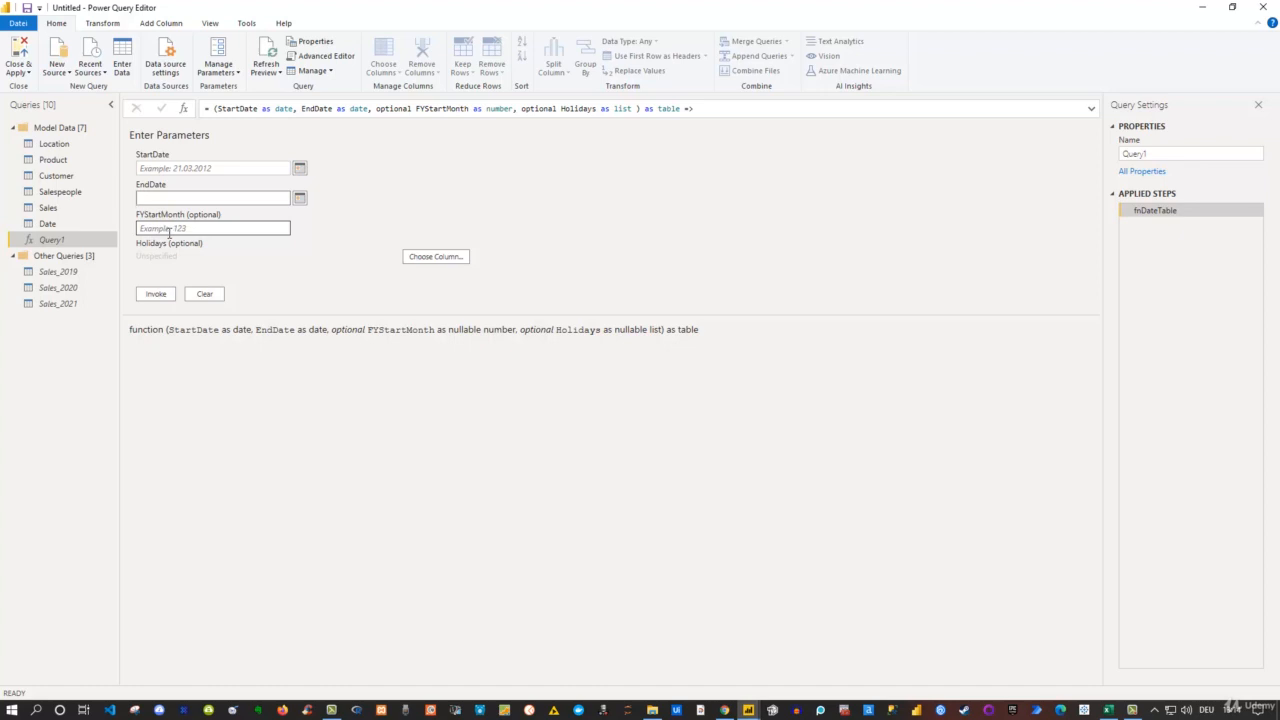
left_click(219, 70)
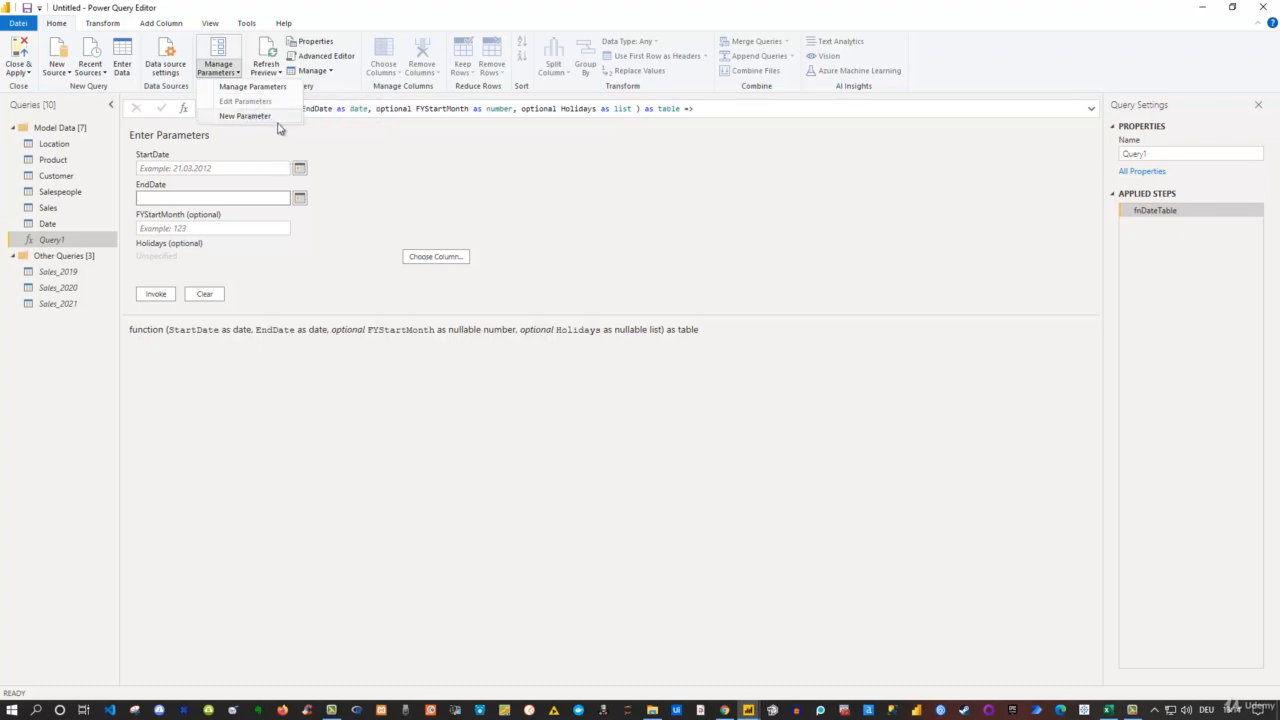
left_click(418, 192)
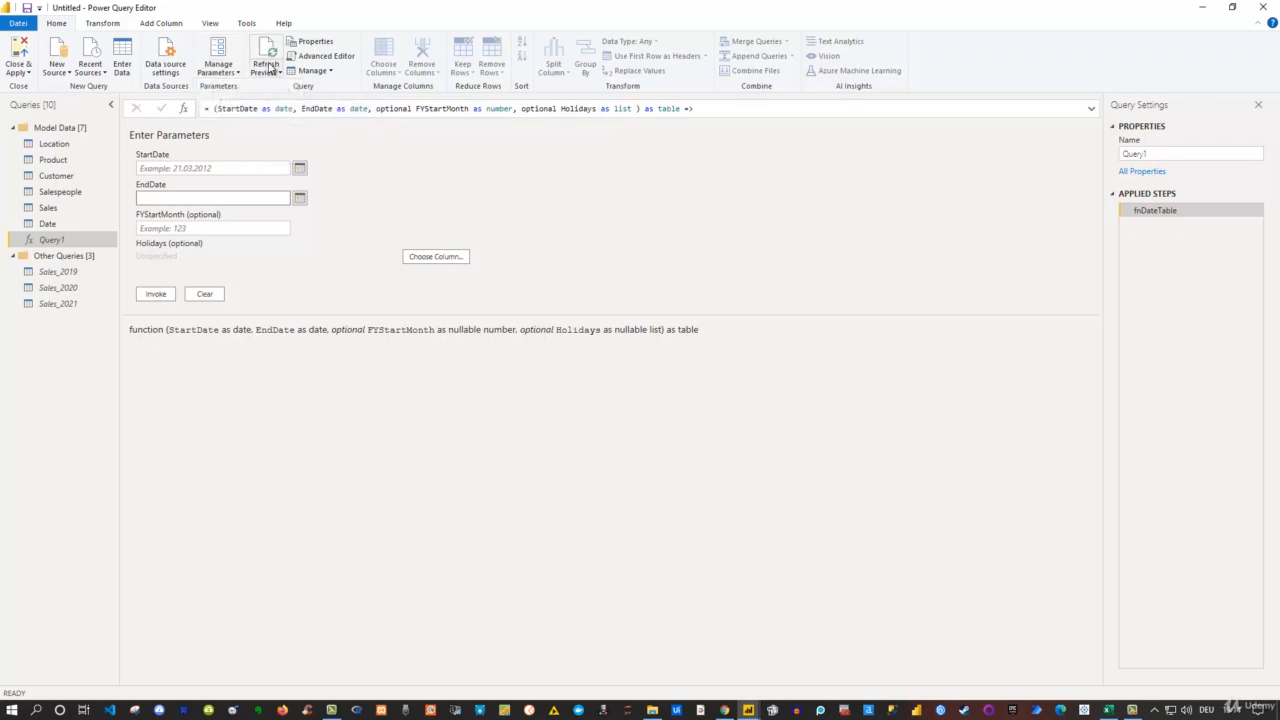
Refresh the data preview of the Location query
left_click(56, 146)
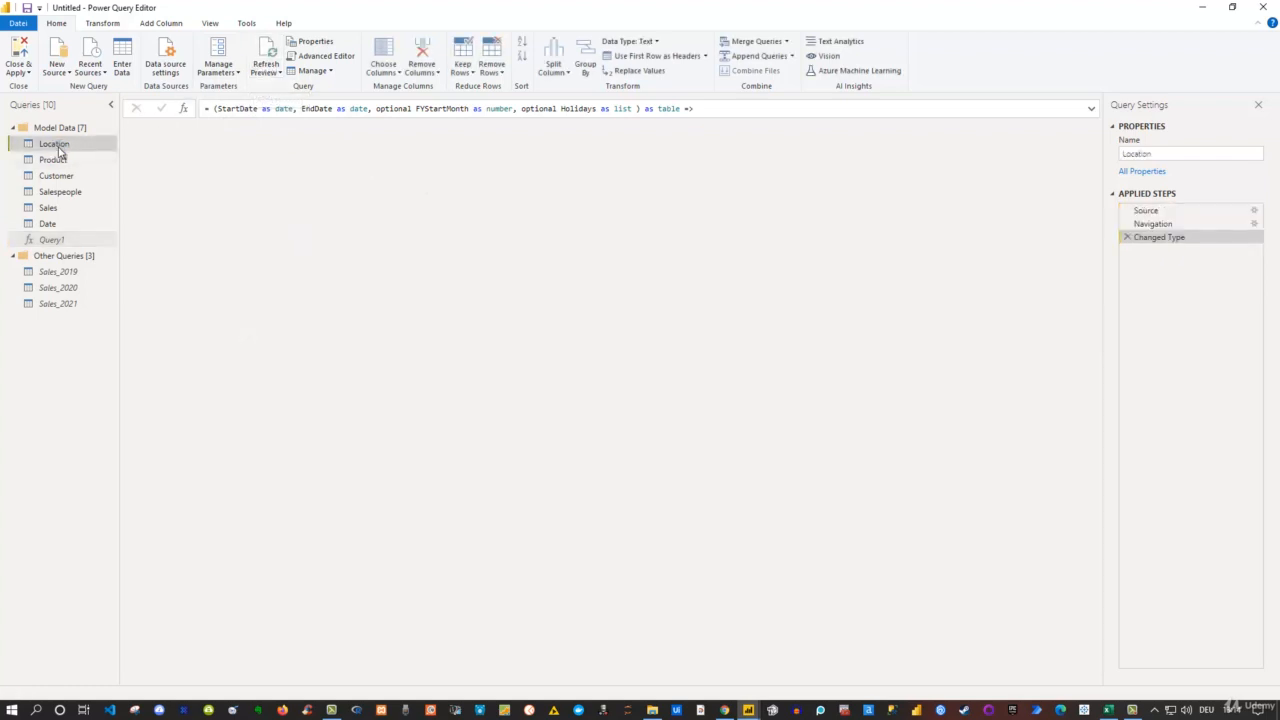
left_click(267, 74)
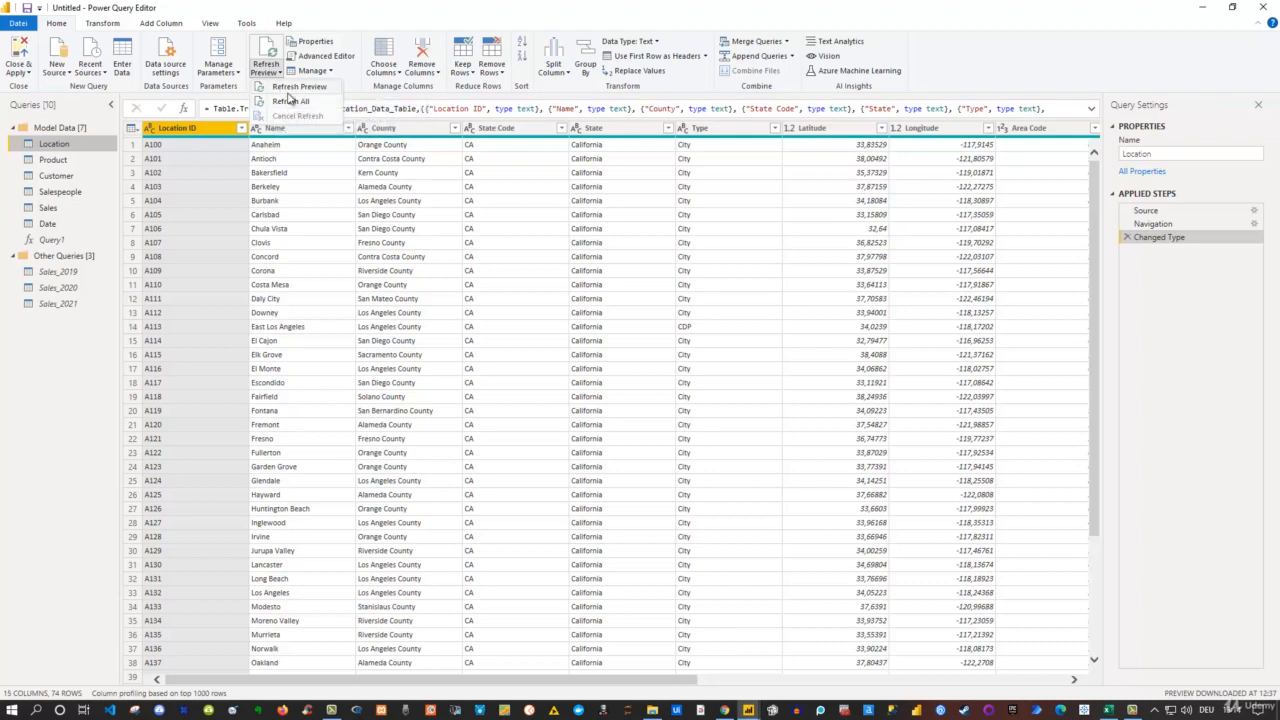
left_click(277, 104)
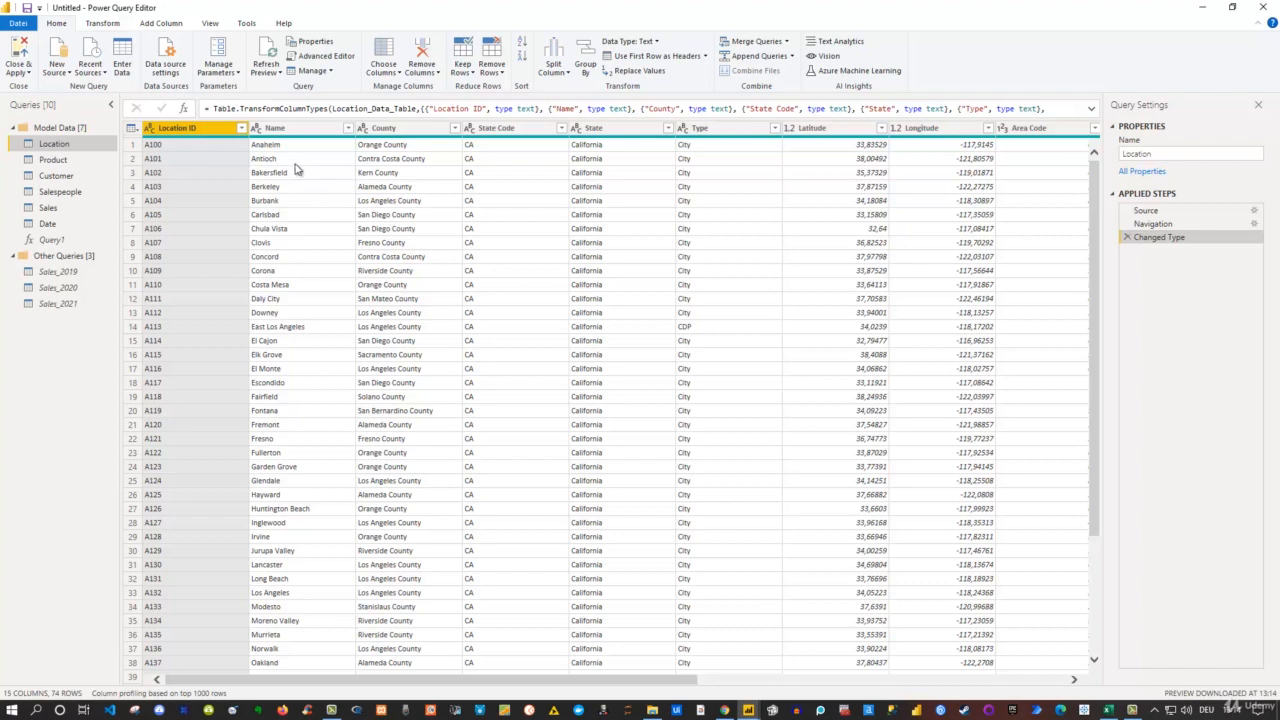
left_click(267, 74)
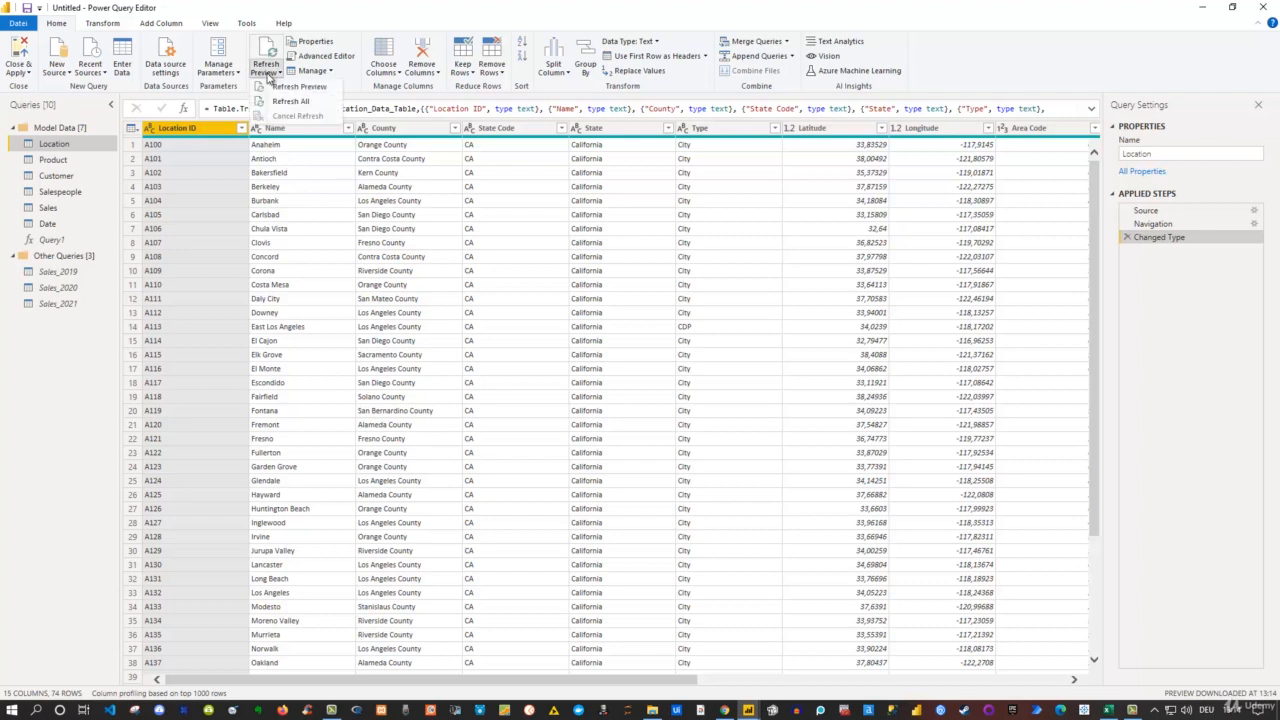
left_click(359, 19)
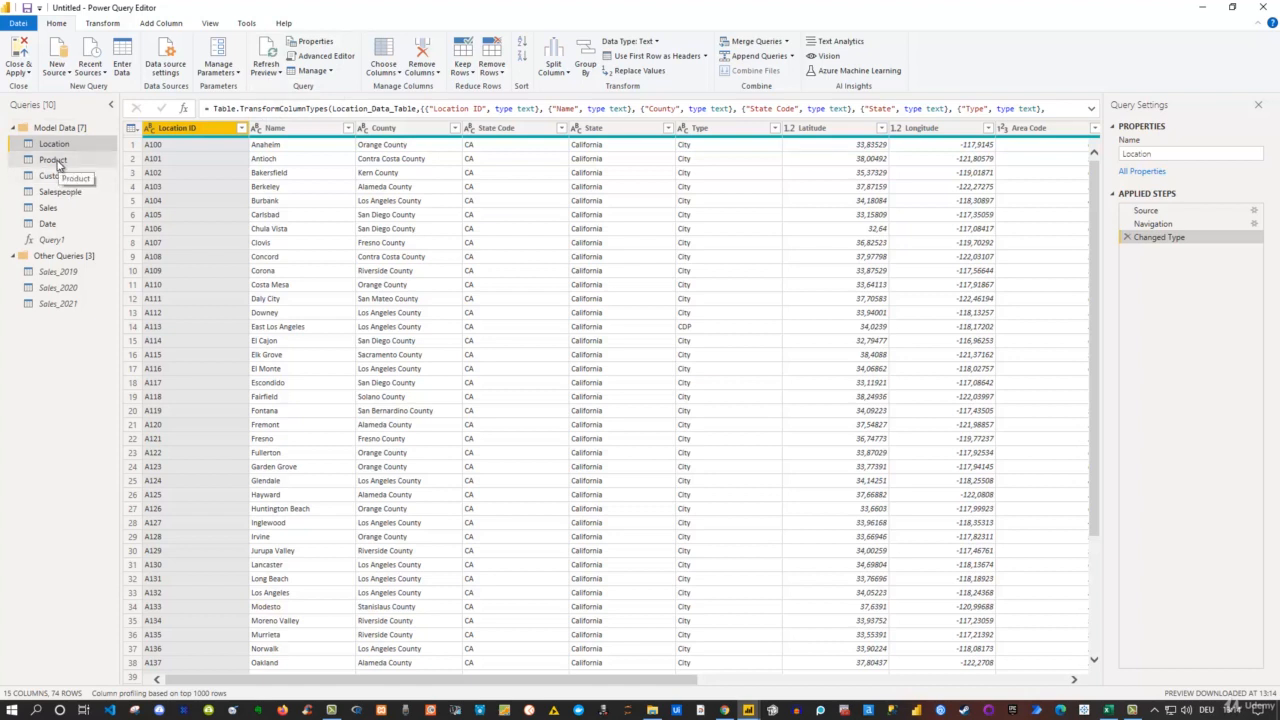
Examine the Date query's M code in the Advanced Editor and close it without changes
left_click(47, 222)
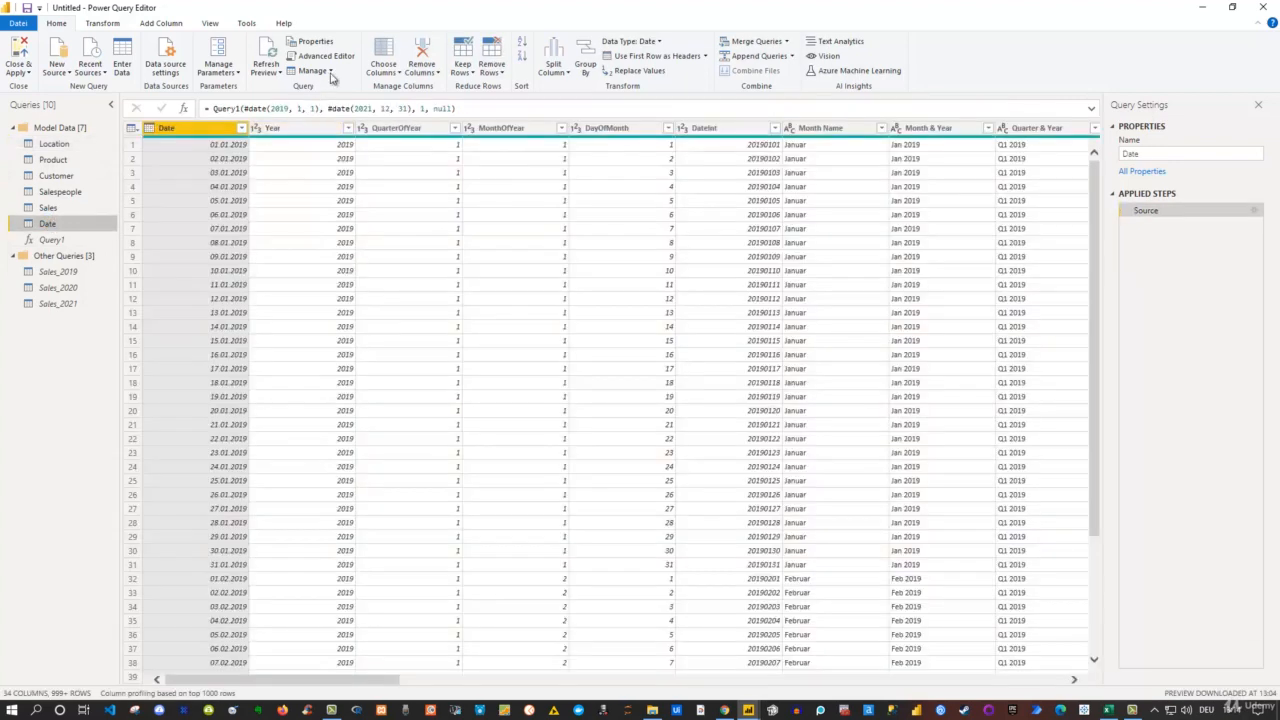
left_click(326, 57)
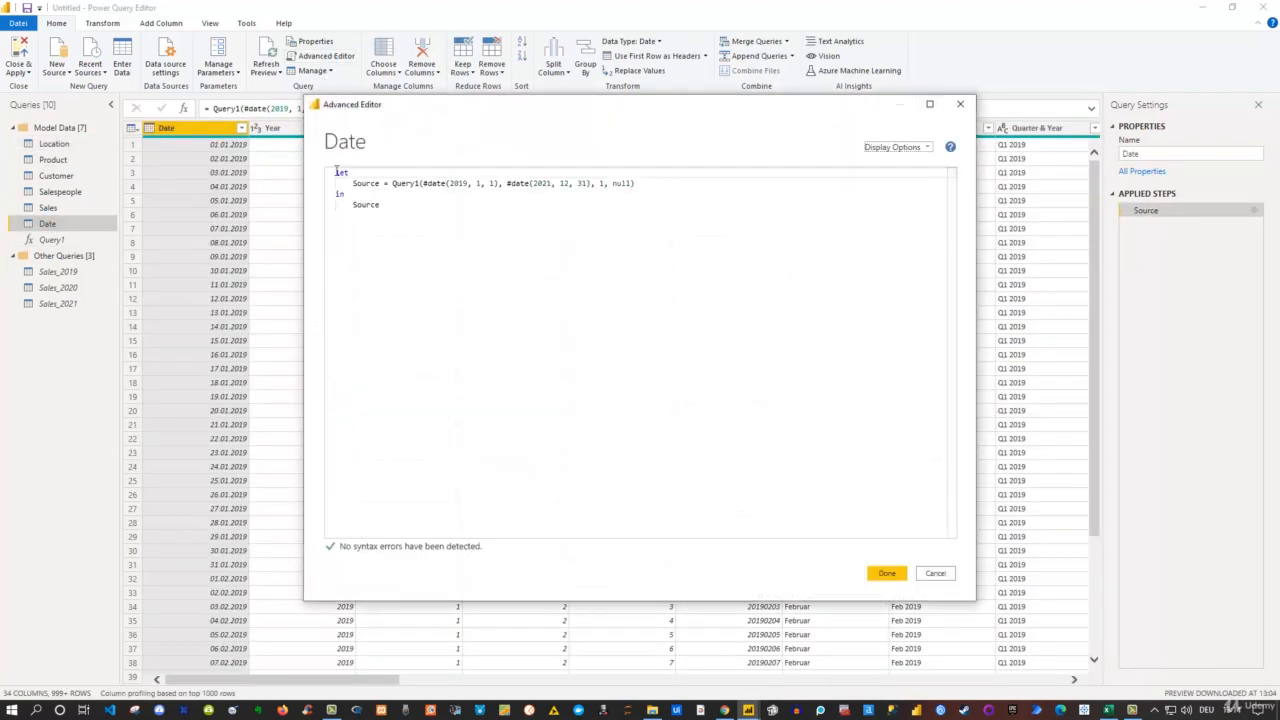
left_click(963, 105)
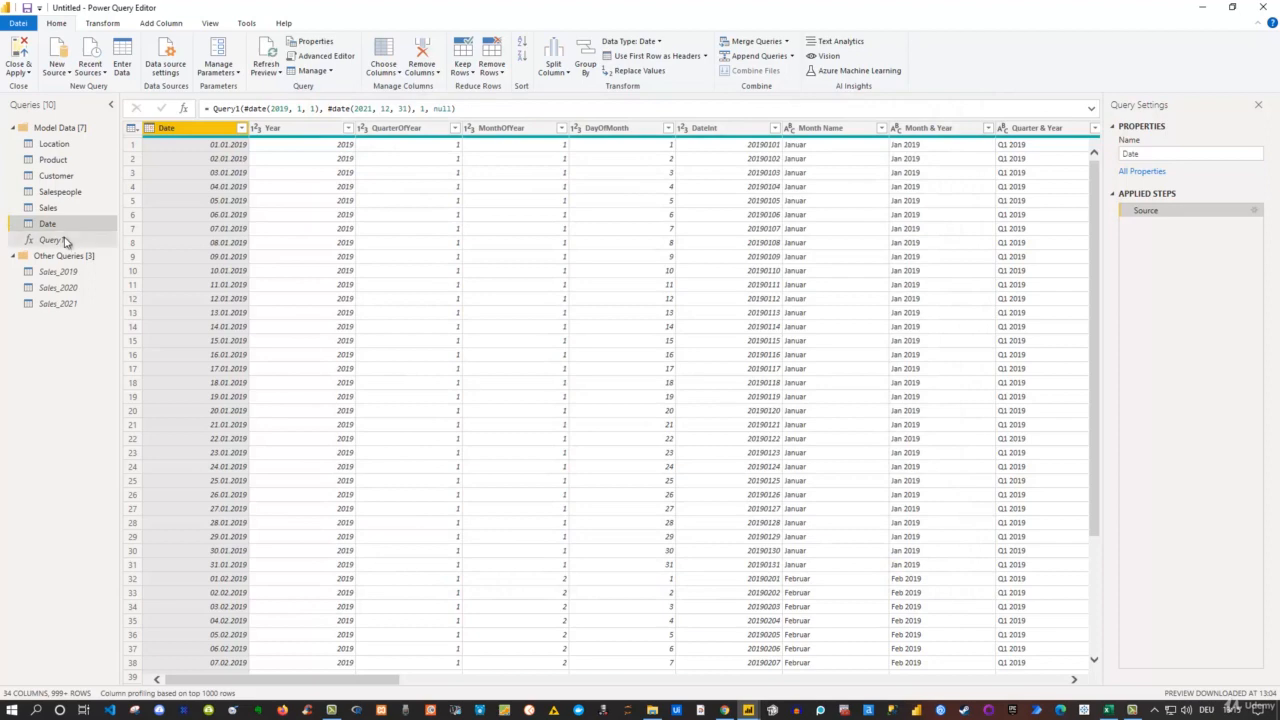
Examine the Query1 function's M code in the Advanced Editor and close it without changes
left_click(62, 241)
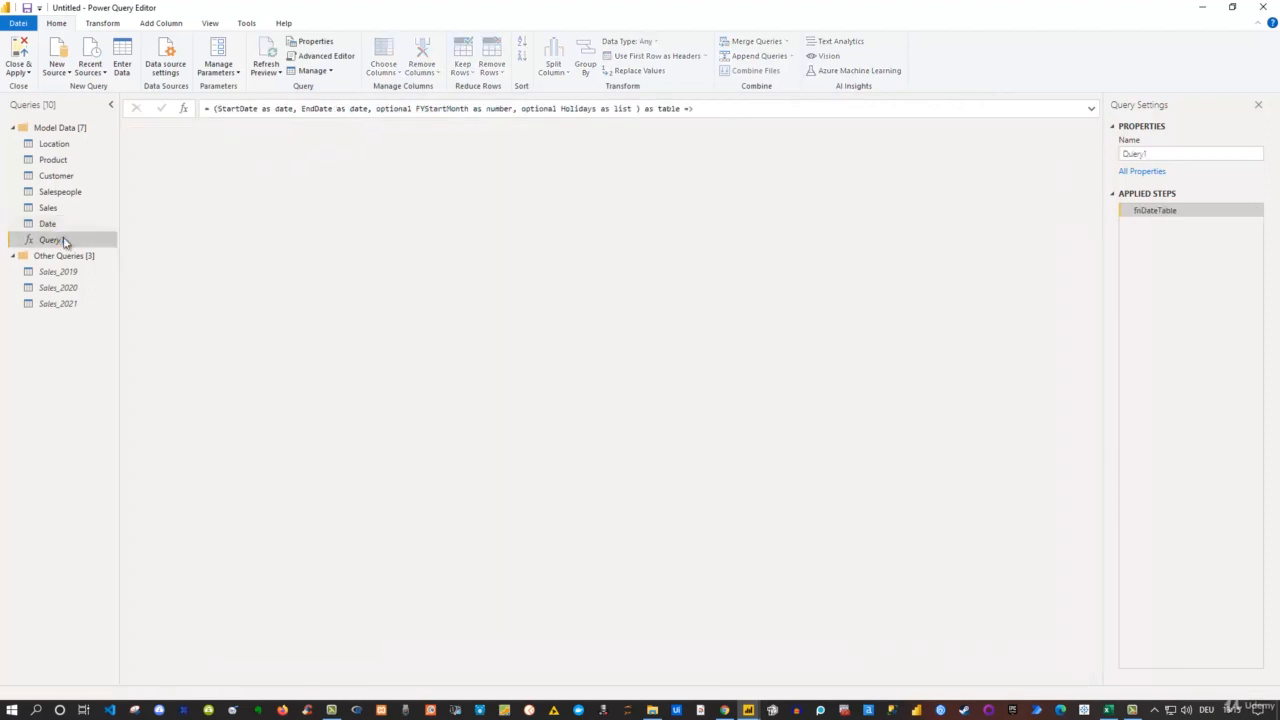
left_click(338, 57)
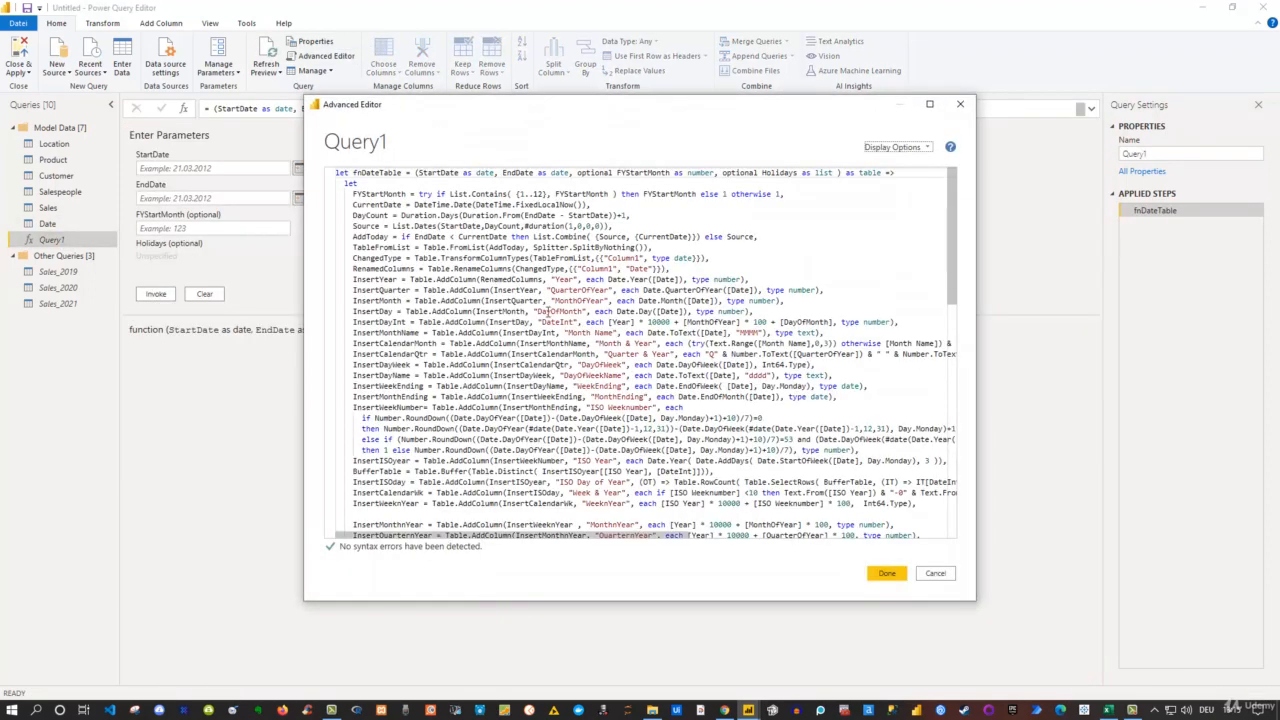
scroll(548, 313, "down", 3)
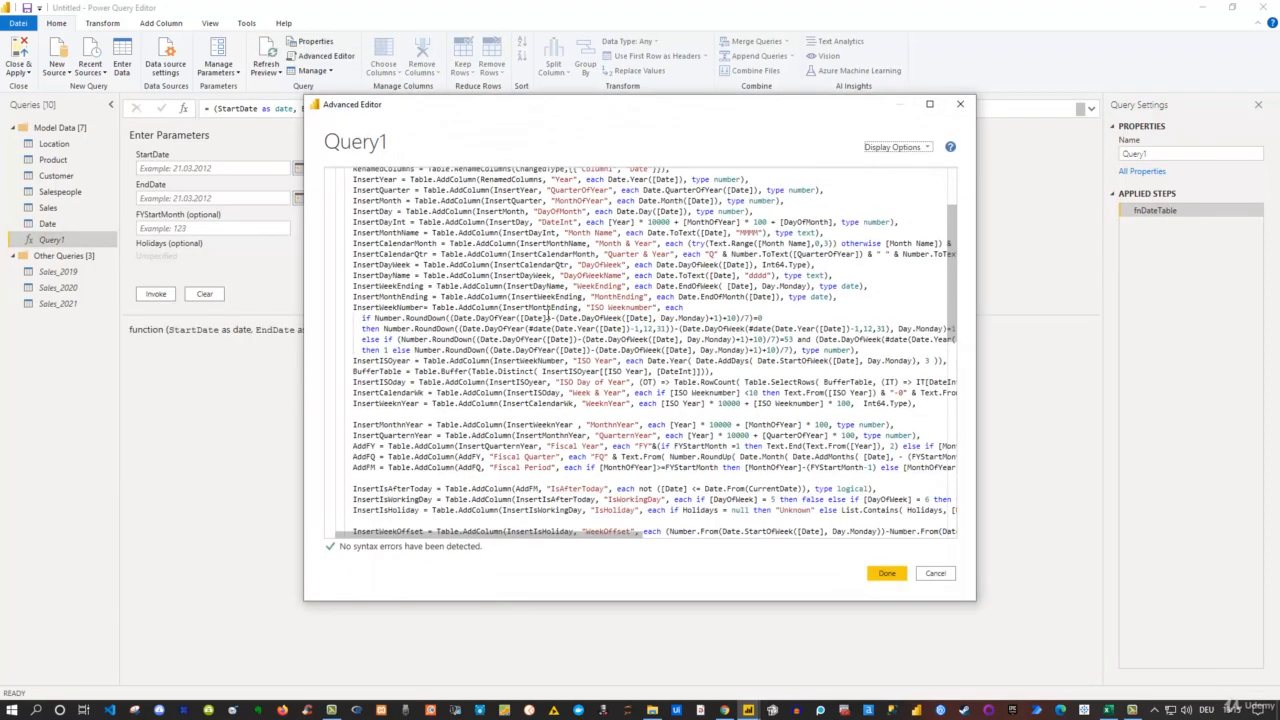
left_click(960, 104)
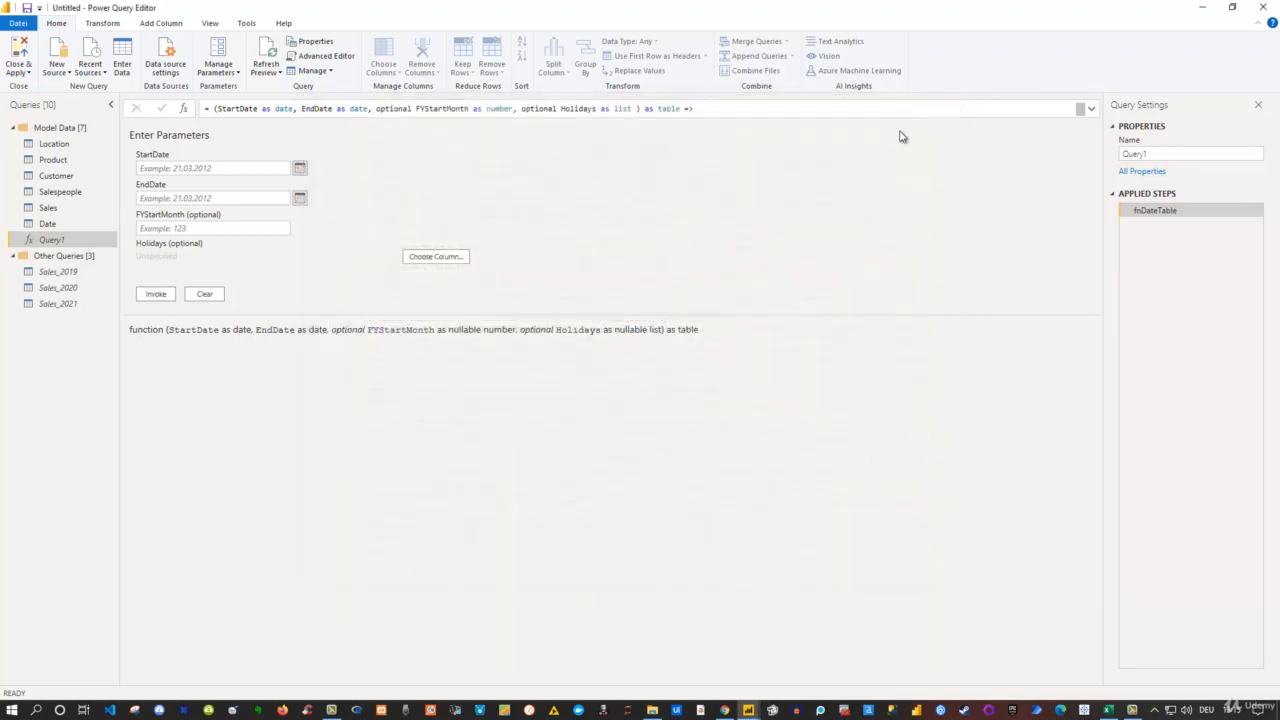
Examine the Sales query's M code in the Advanced Editor and close it without changes
left_click(47, 210)
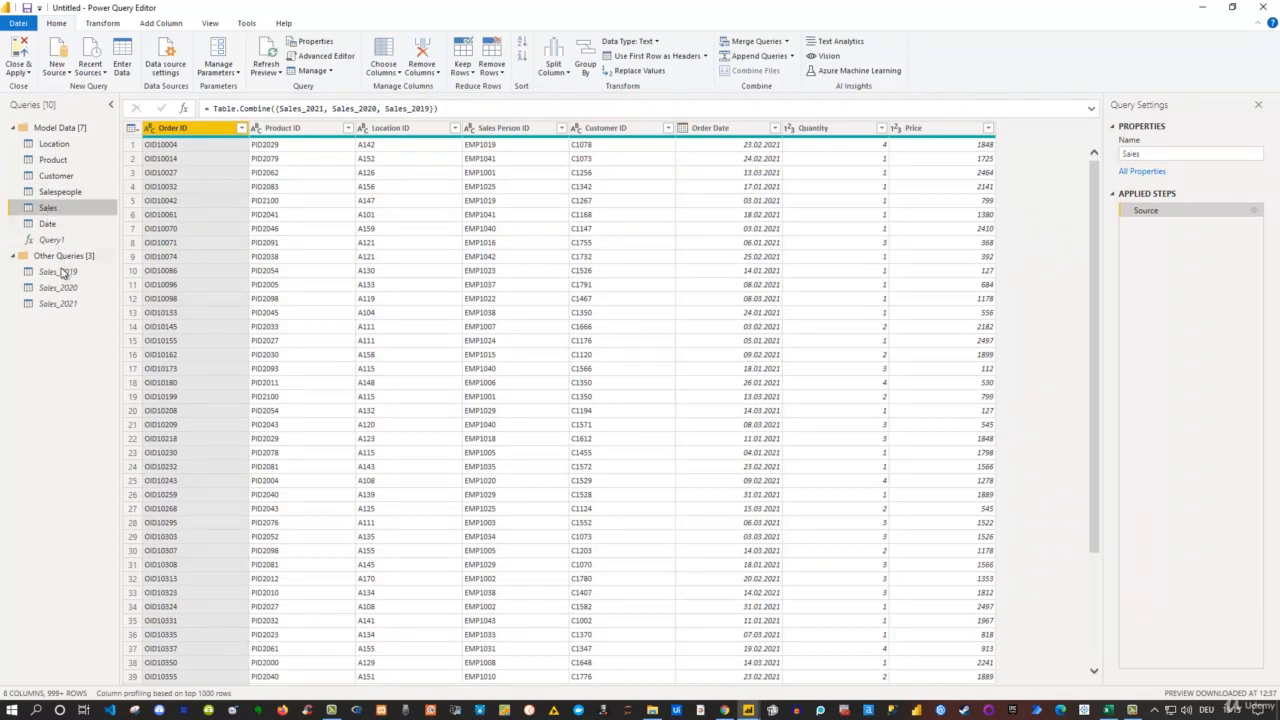
left_click(316, 57)
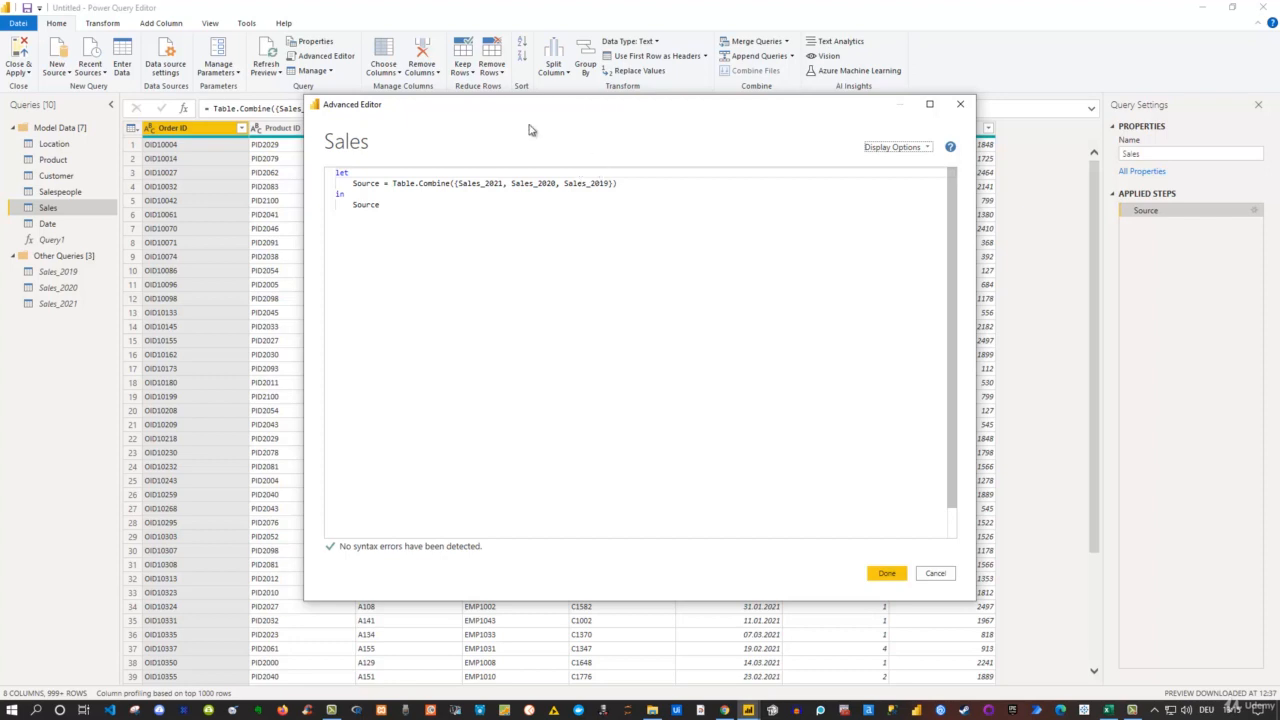
left_click(959, 105)
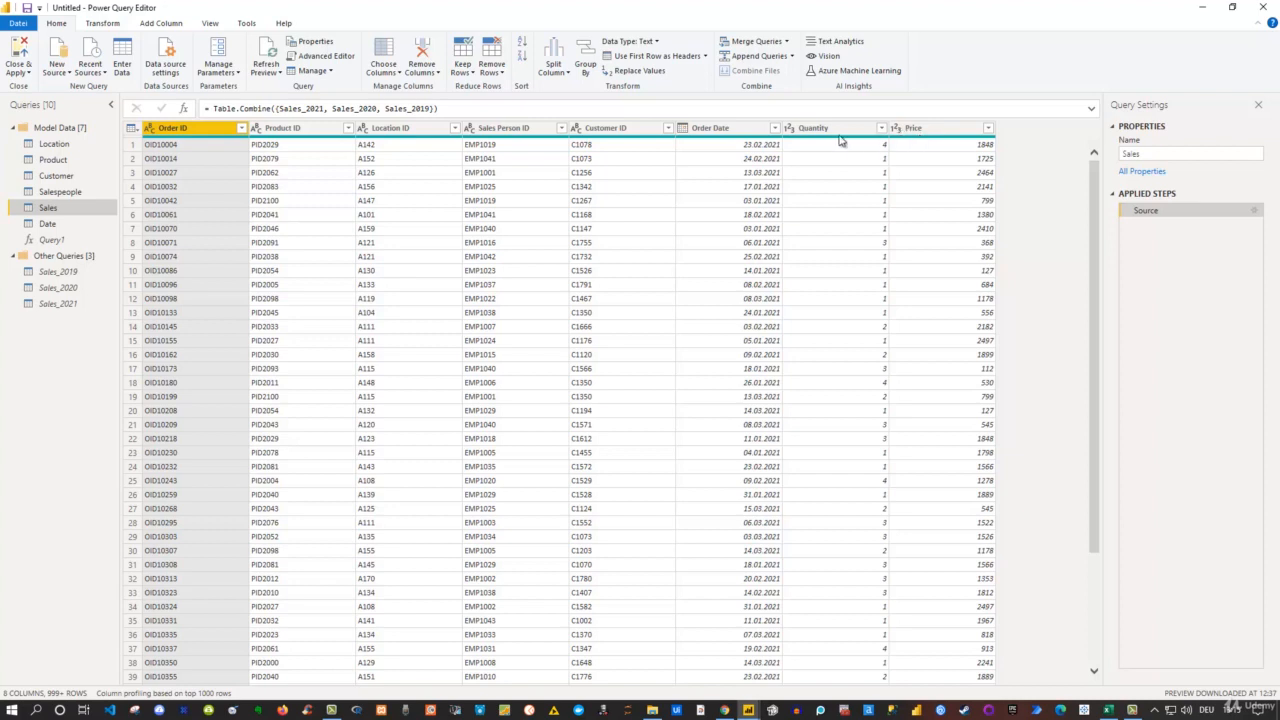
Keep only the Product ID, Location ID and Sales Person ID columns of the Sales query, and delete that applied step
left_click(396, 73)
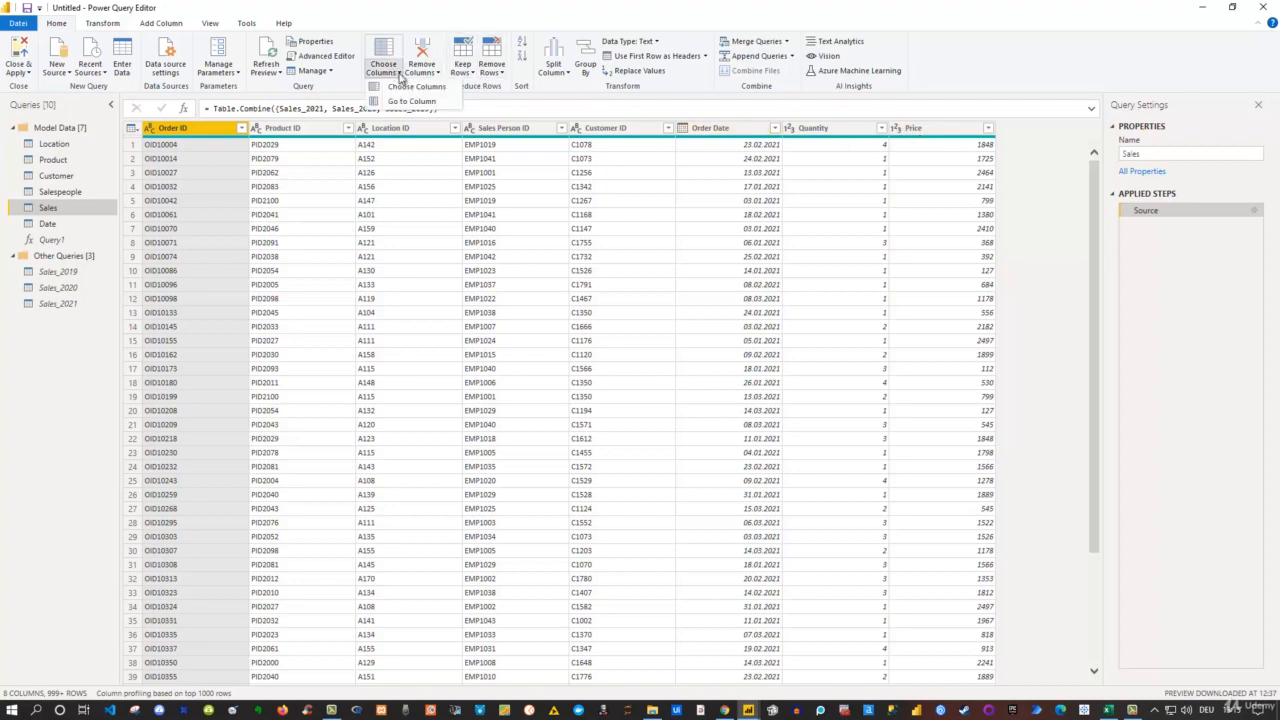
left_click(416, 87)
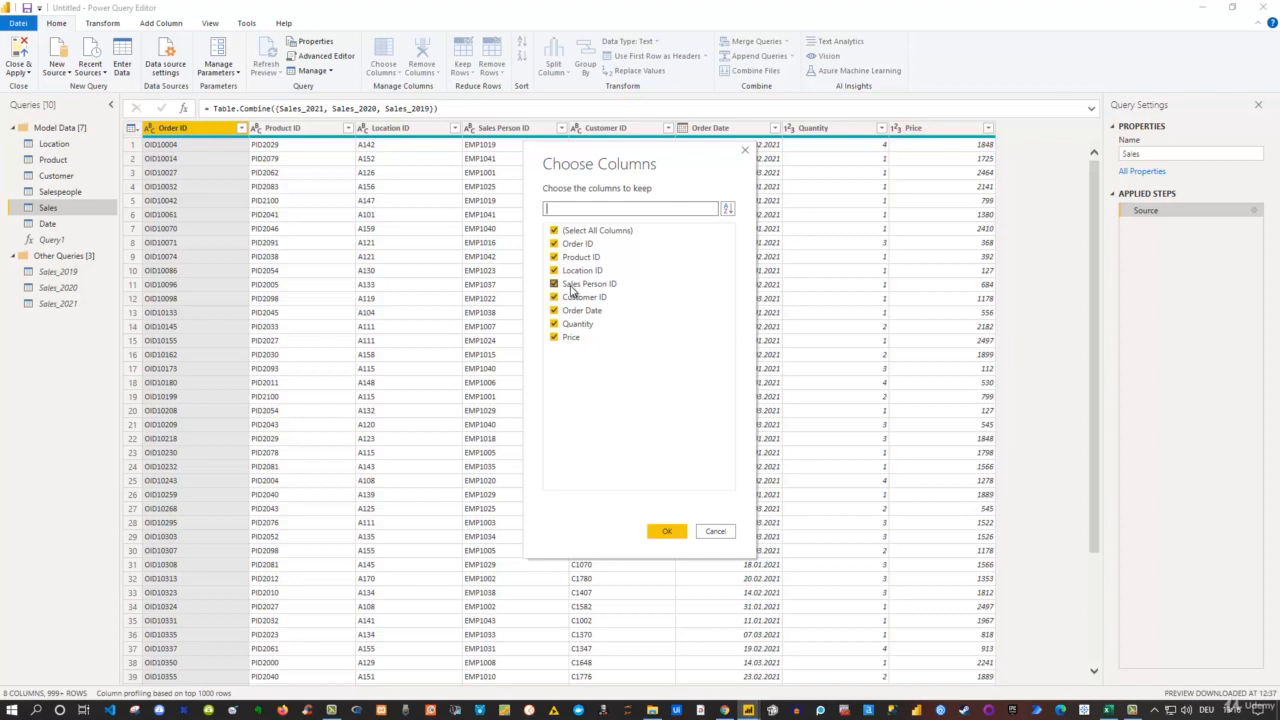
left_click(556, 231)
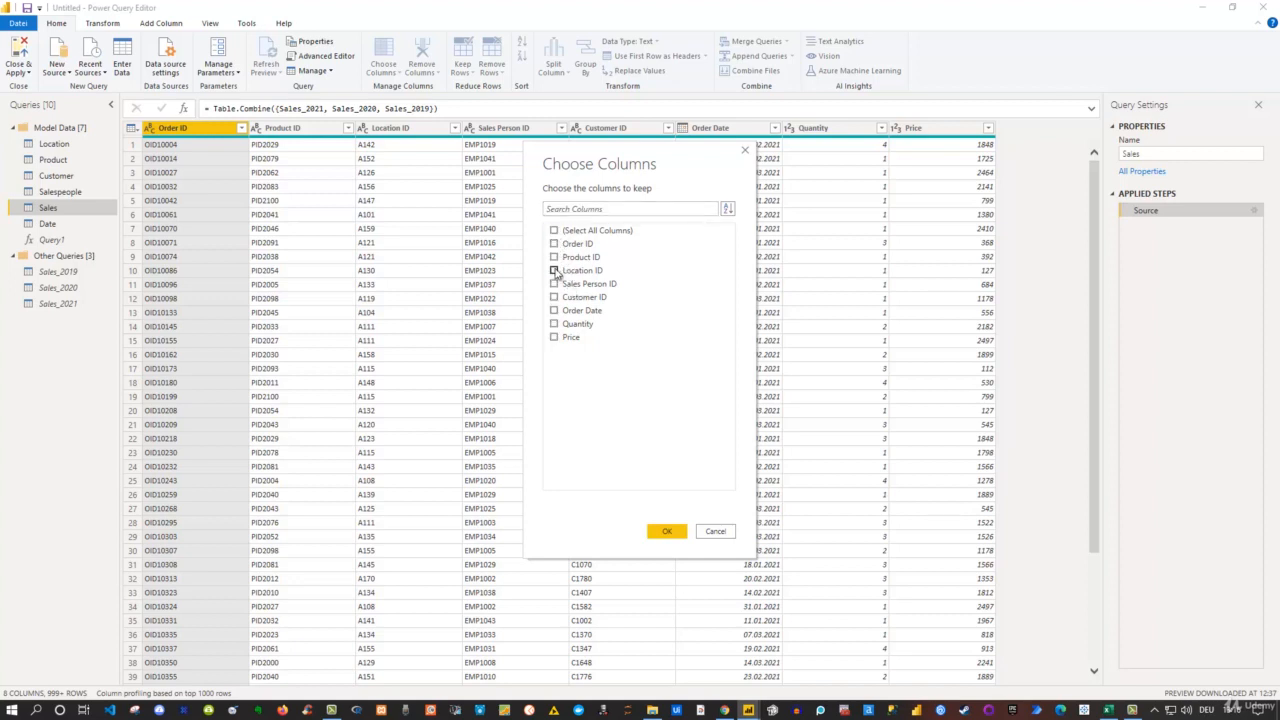
left_click(555, 258)
left_click(555, 271)
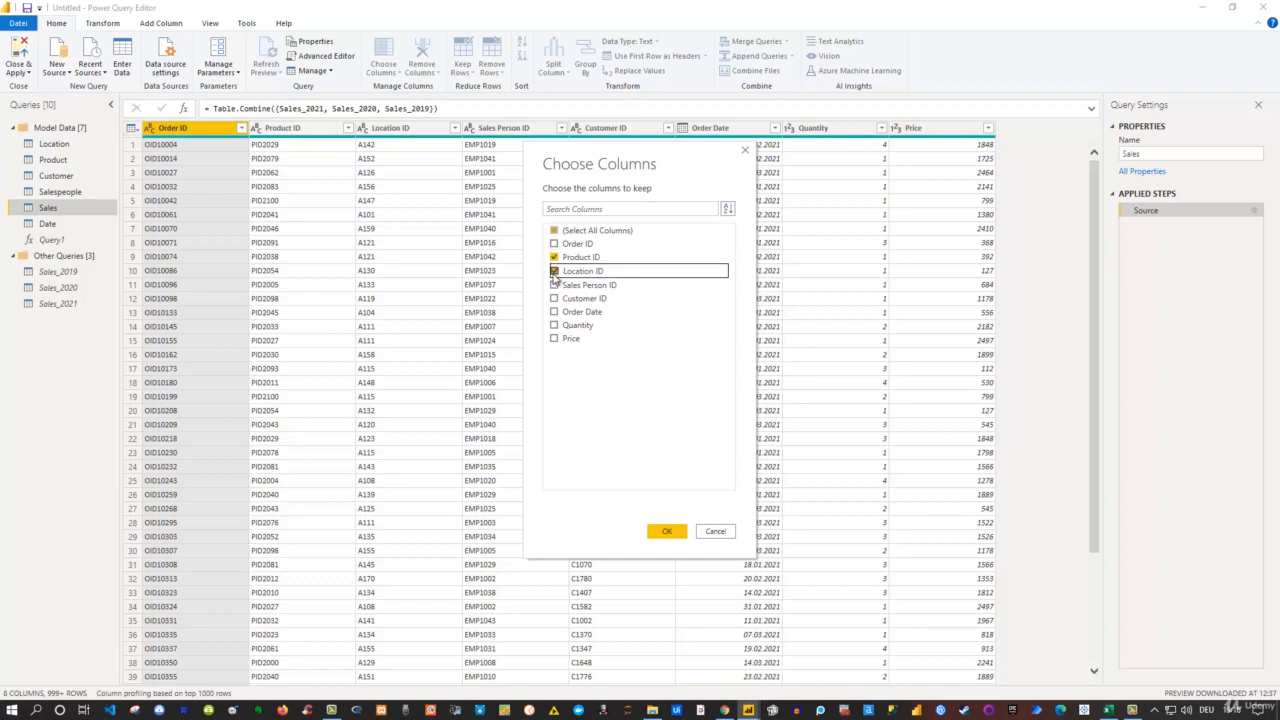
left_click(555, 286)
left_click(666, 531)
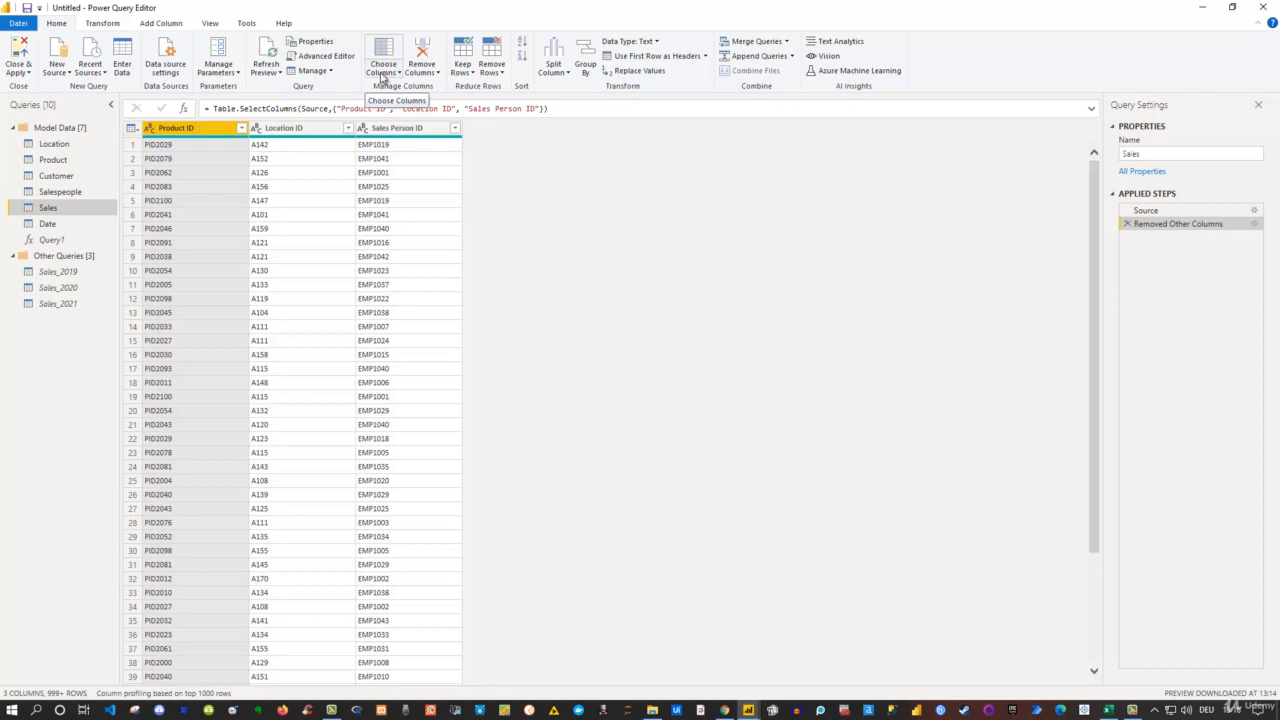
left_click(1127, 224)
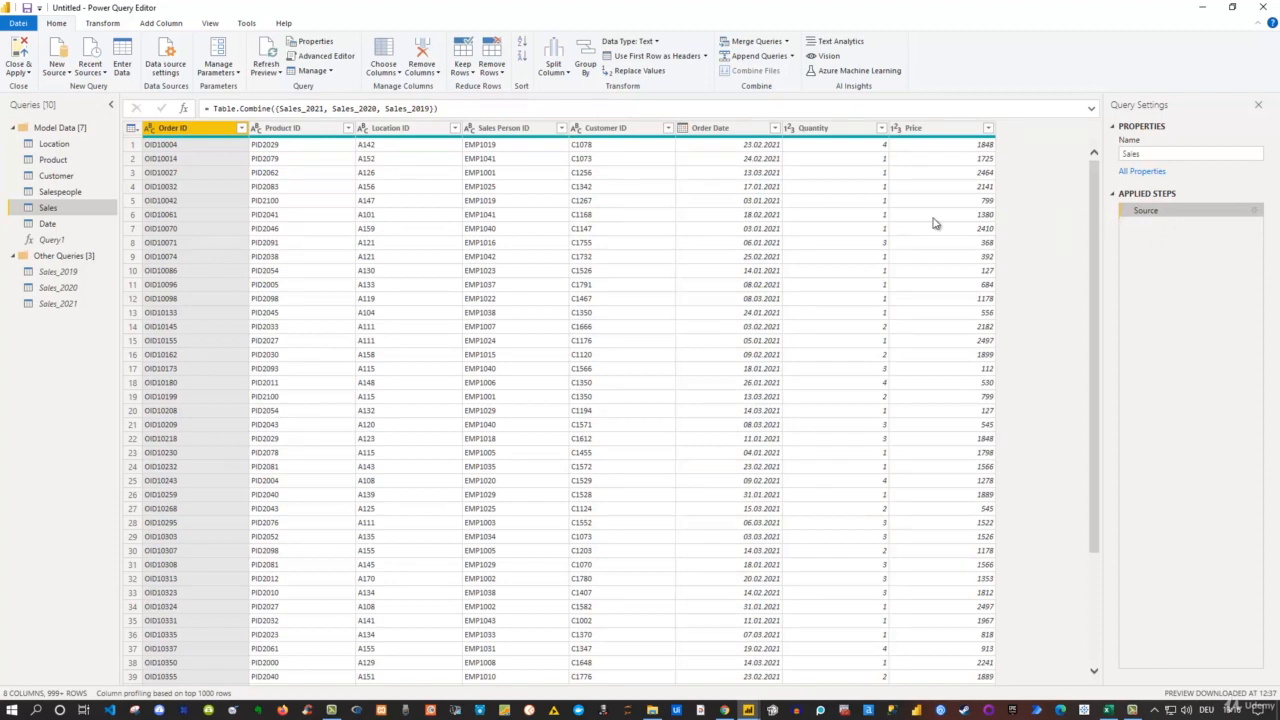
Go to the Order Date column of the Sales query with Go to Column
left_click(396, 74)
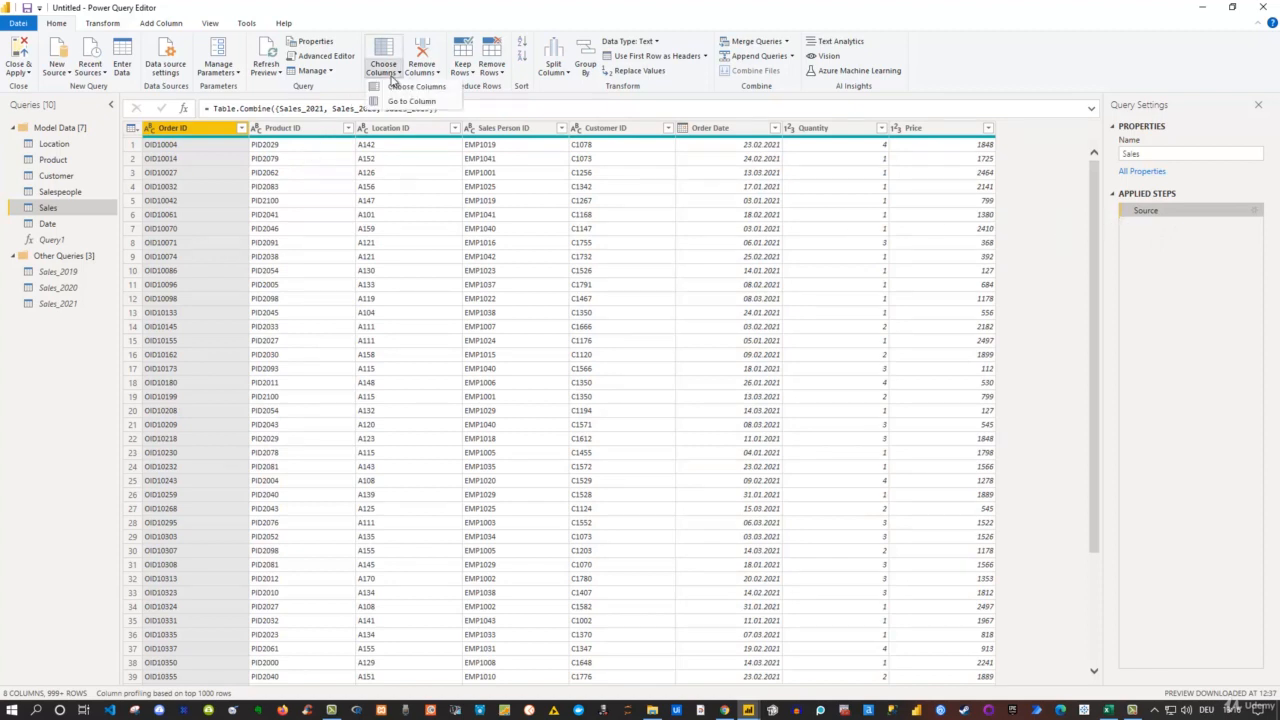
left_click(400, 102)
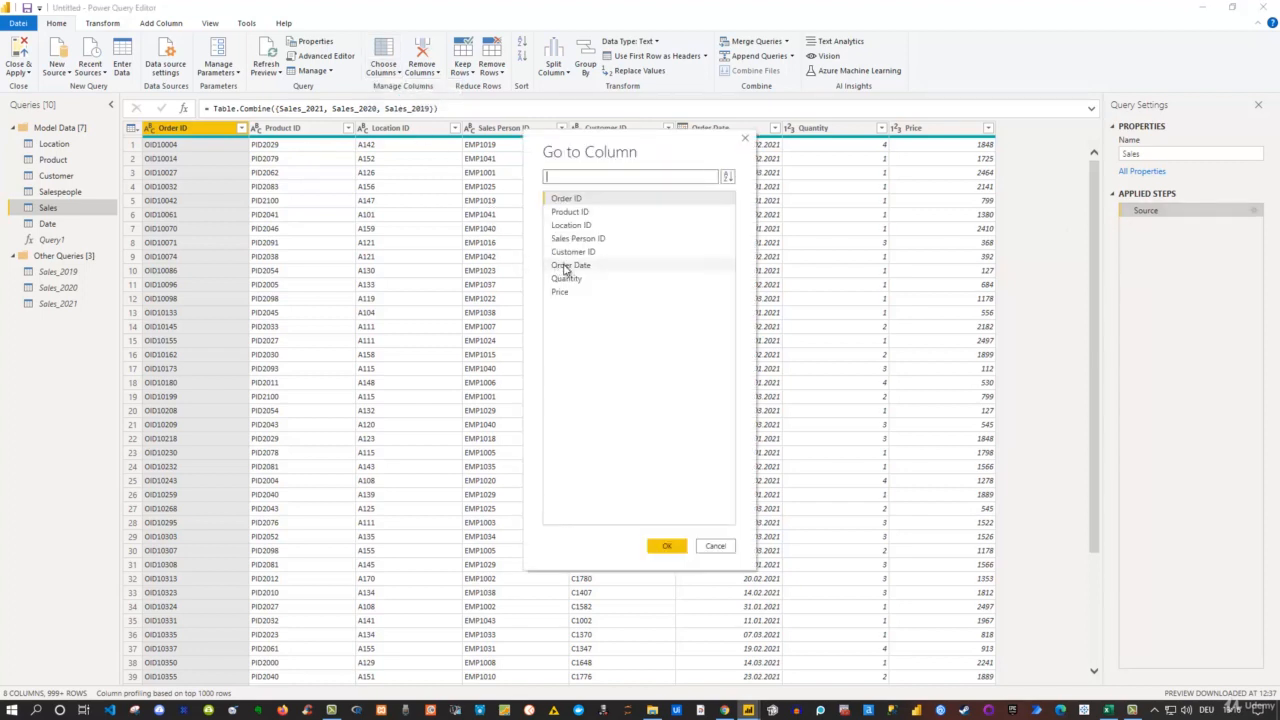
left_click(566, 266)
left_click(668, 547)
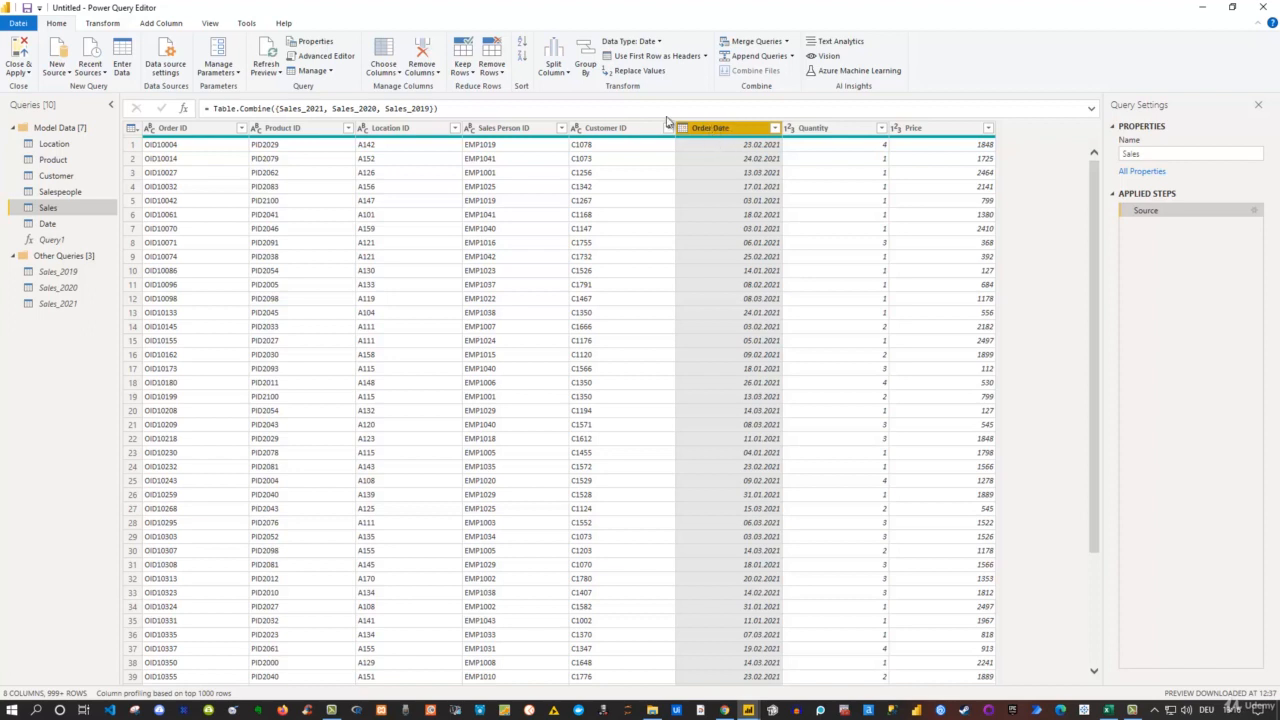
Remove the Order ID, Product ID and Location ID columns from the Sales query, and delete that applied step
left_click(505, 129, "ctrl")
left_click(388, 129, "ctrl")
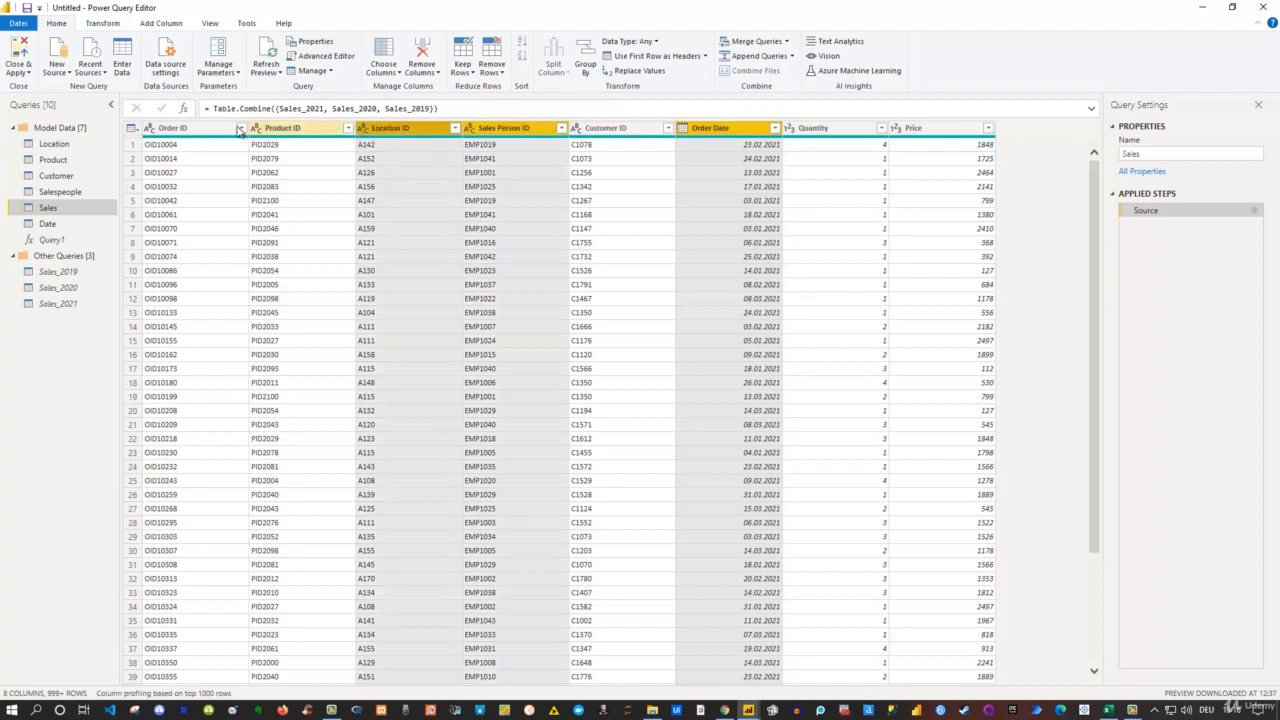
left_click(178, 130, "shift")
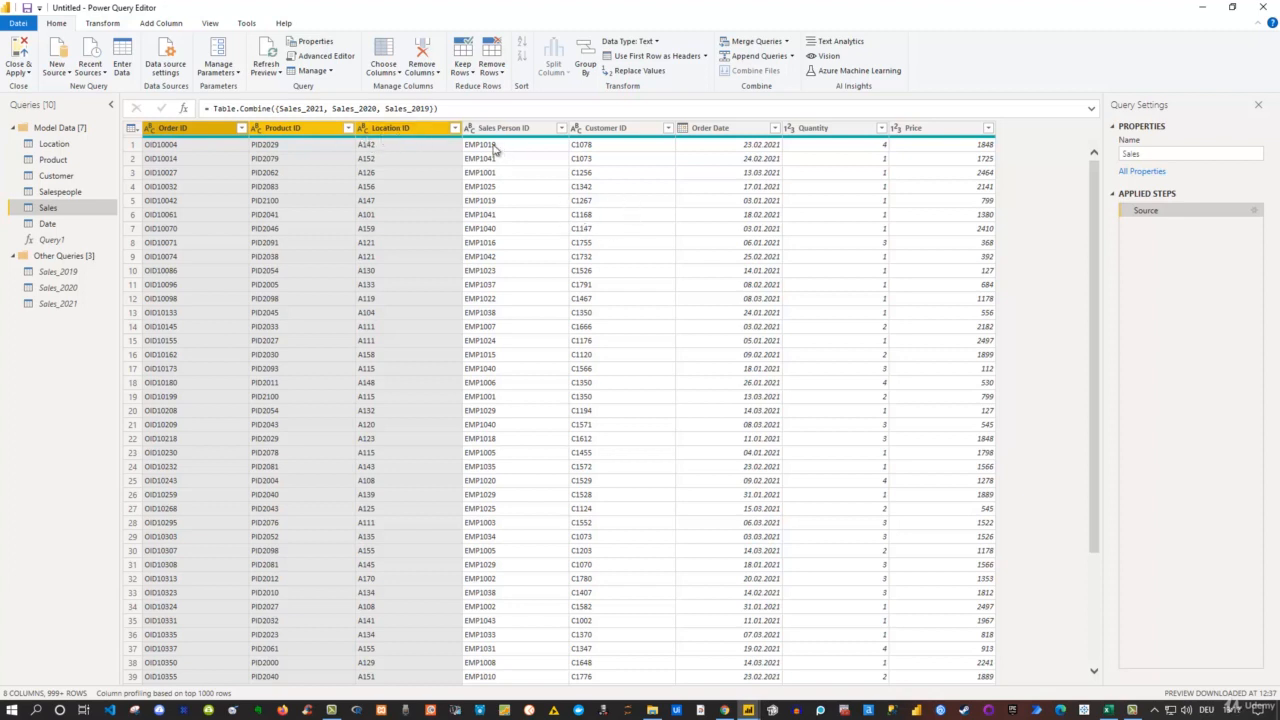
left_click(433, 72)
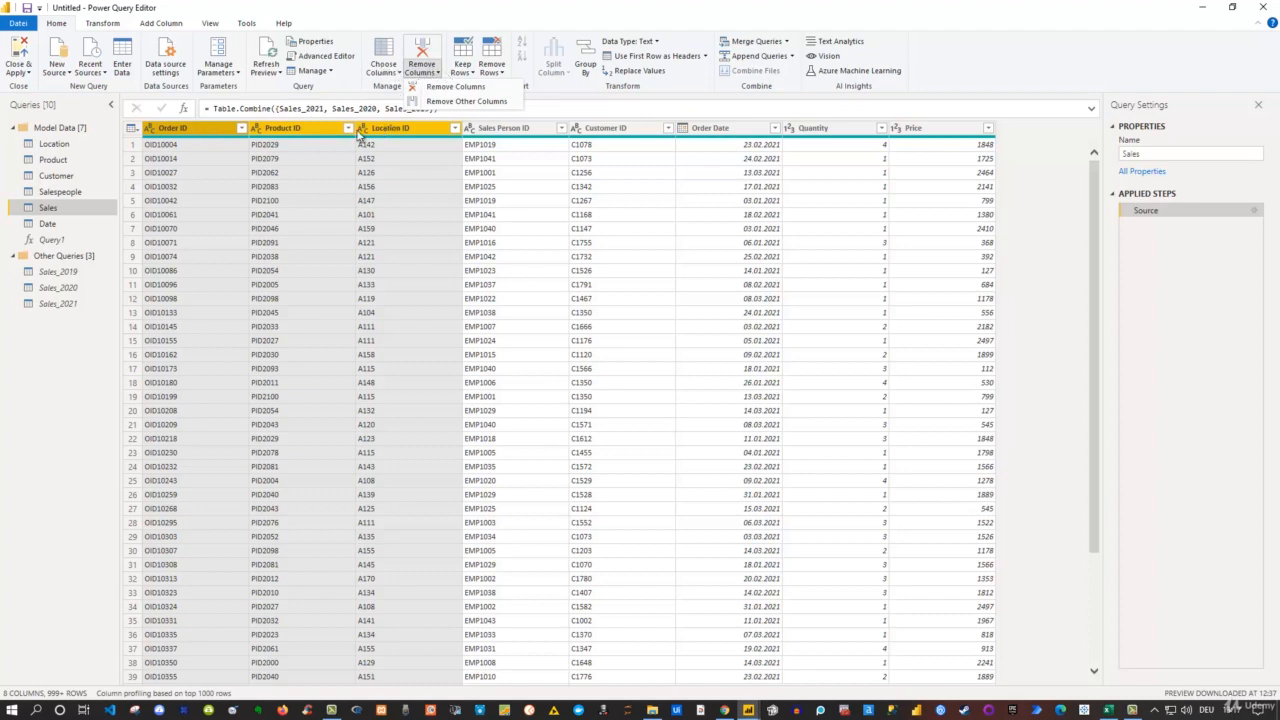
left_click(456, 87)
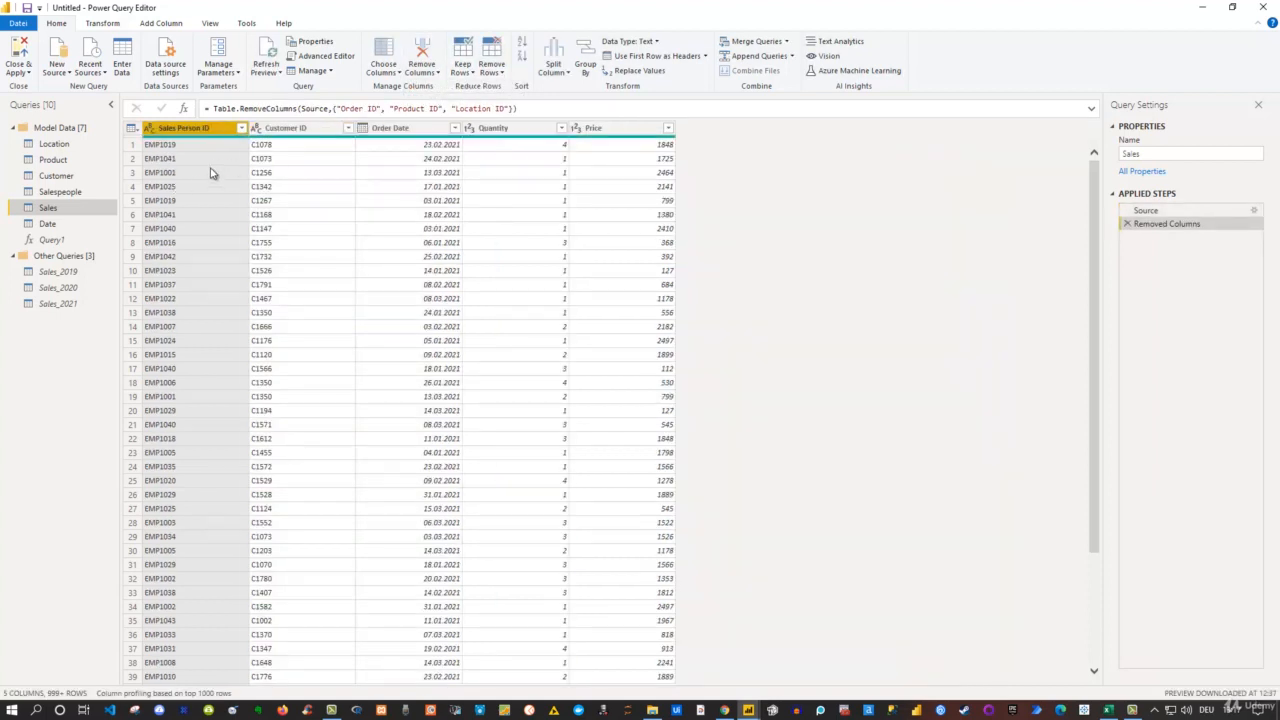
left_click(1127, 224)
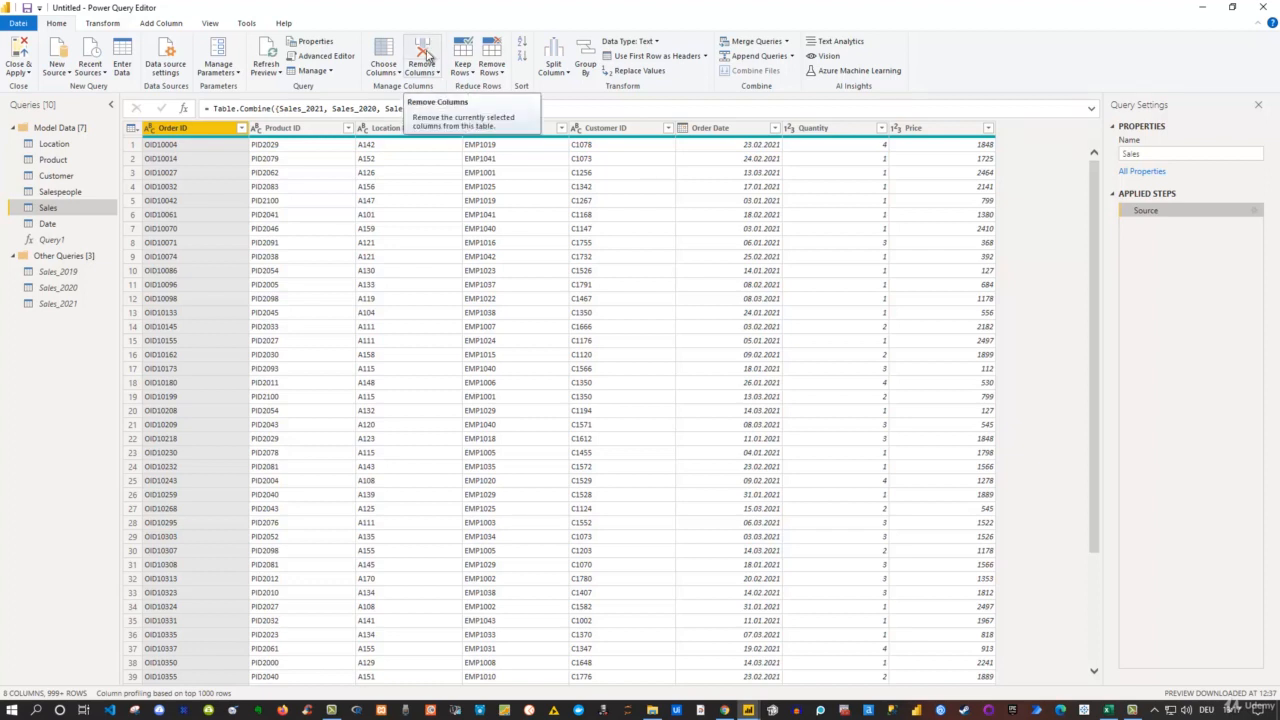
Remove all columns other than Order ID from the Sales query, and delete that applied step
left_click(438, 75)
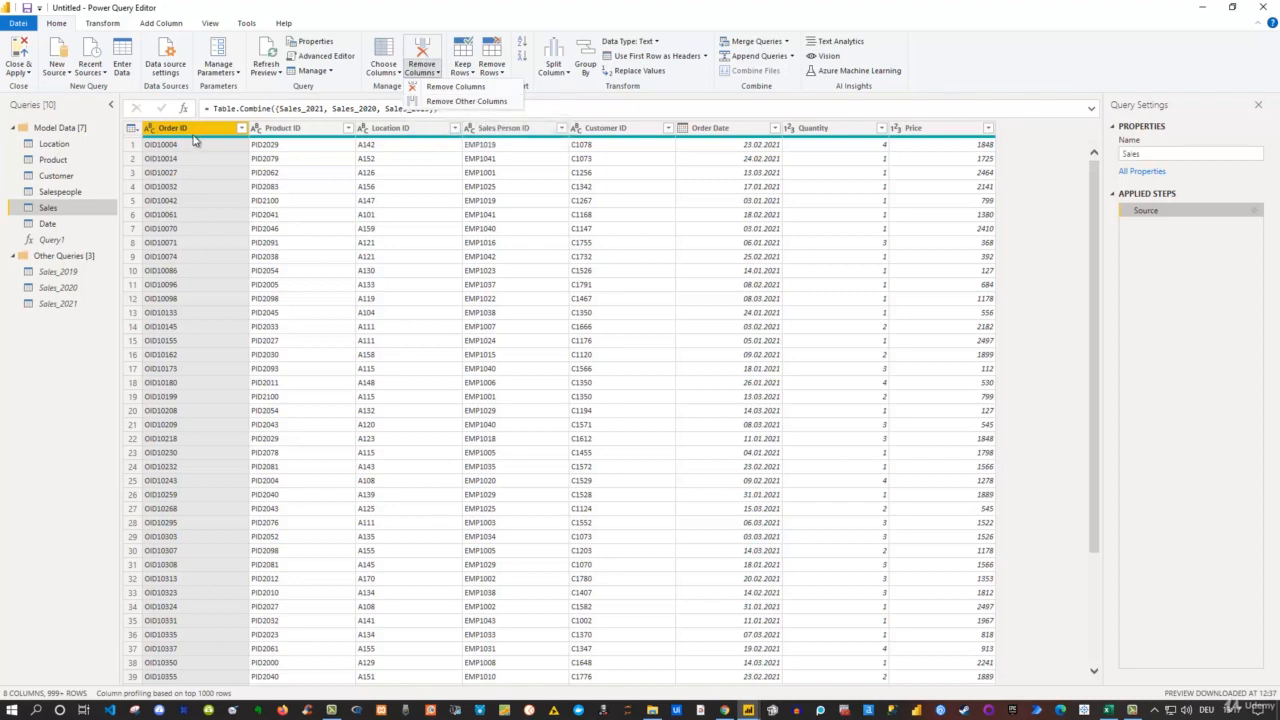
left_click(467, 102)
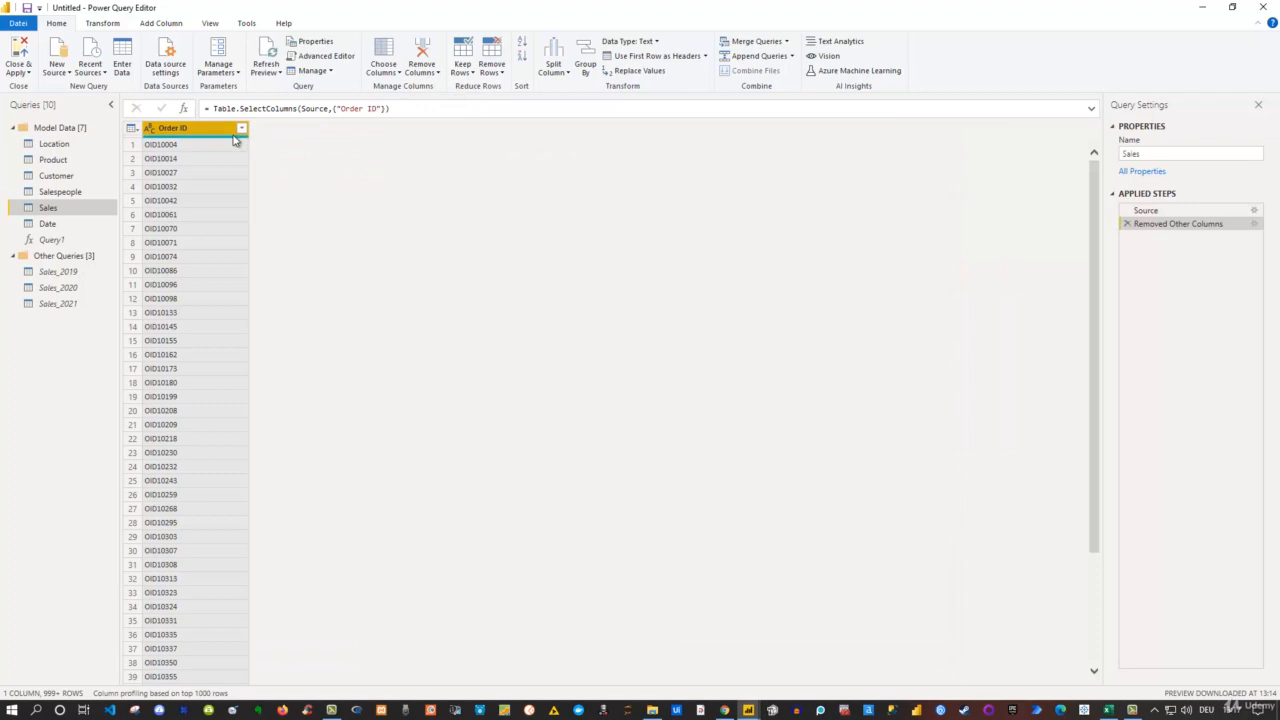
left_click(1126, 224)
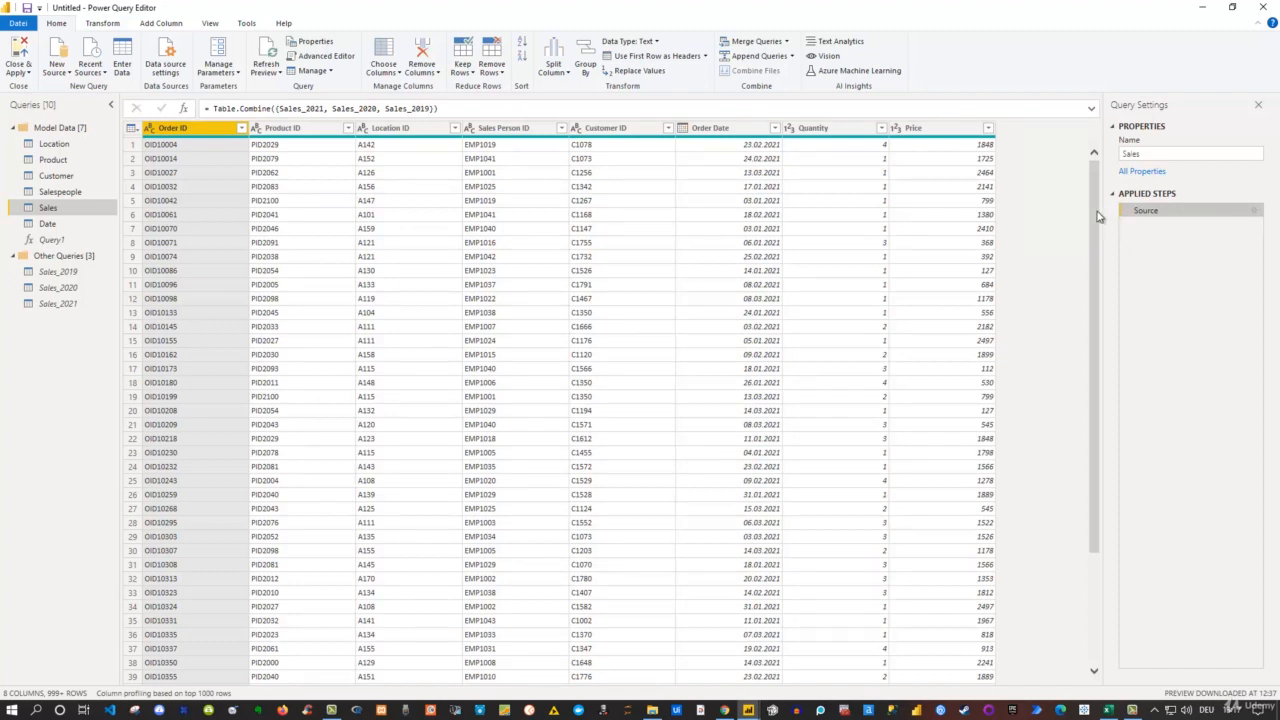
Keep only the top 10 rows of the Sales query, and delete that applied step
left_click(466, 76)
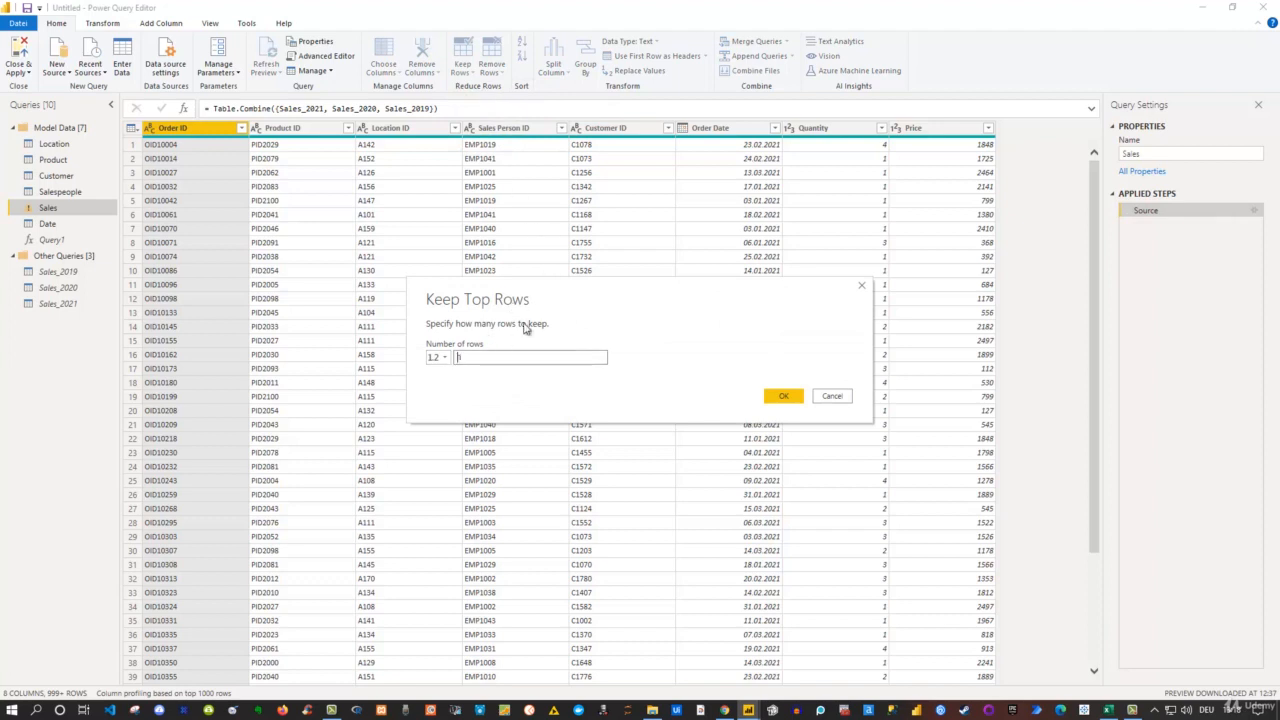
left_click(781, 395)
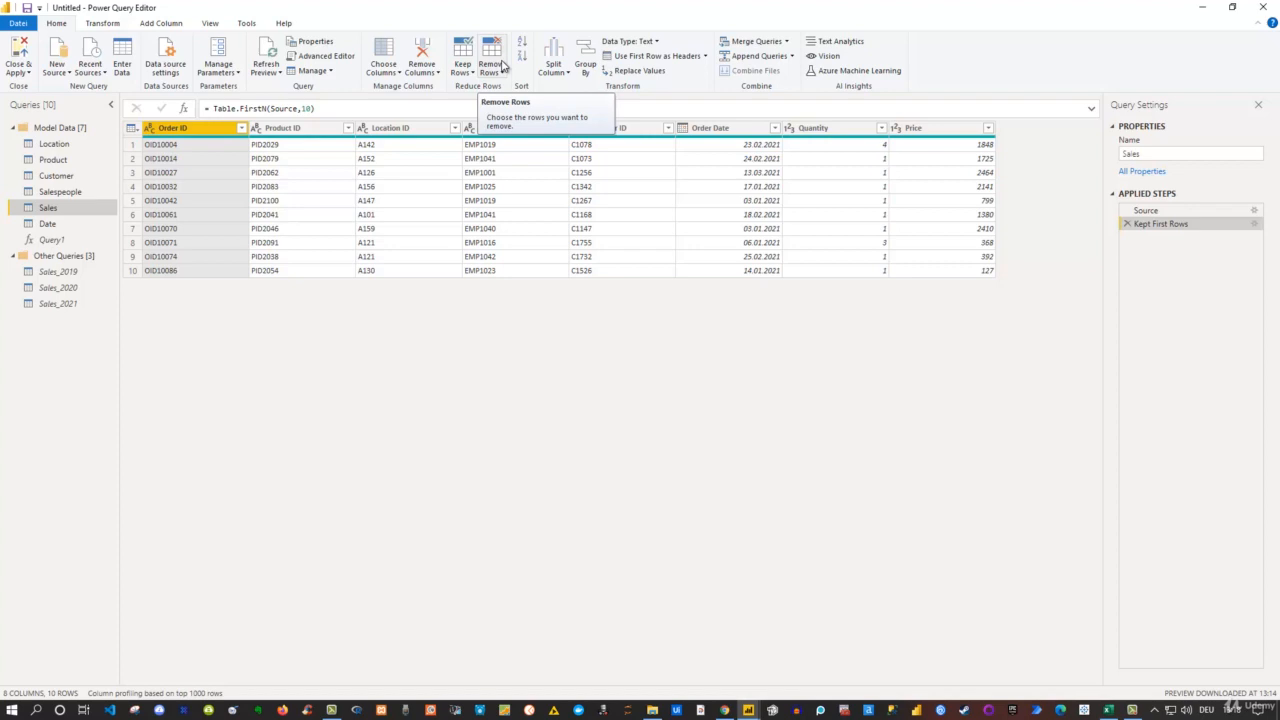
left_click(1126, 226)
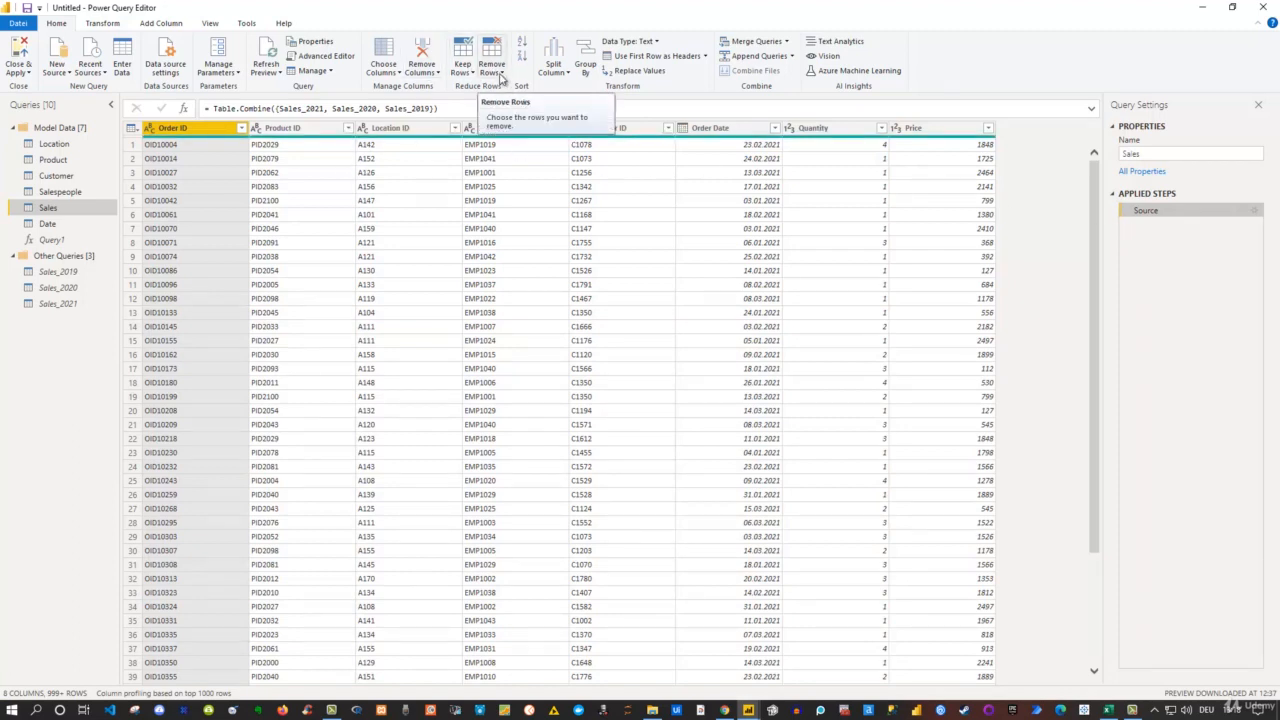
Examine the Remove Bottom Rows settings and the Sales query's M code in the Advanced Editor, closing both without changes
left_click(500, 77)
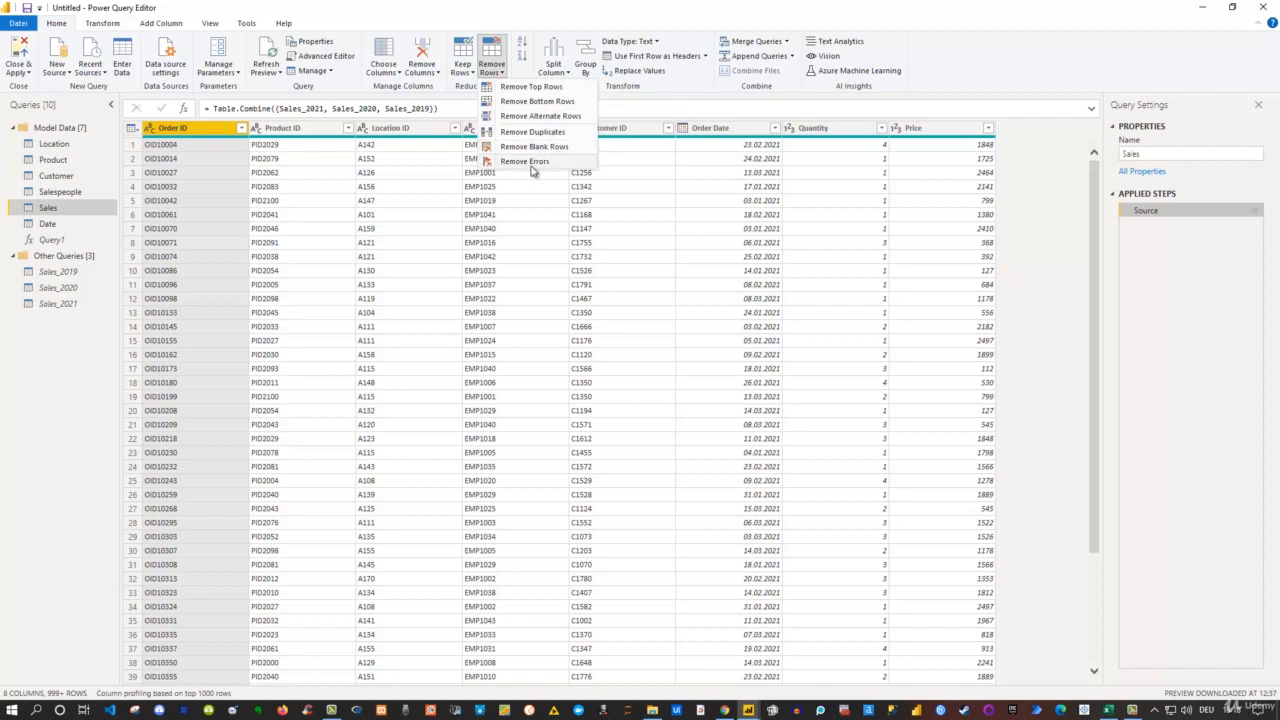
left_click(530, 103)
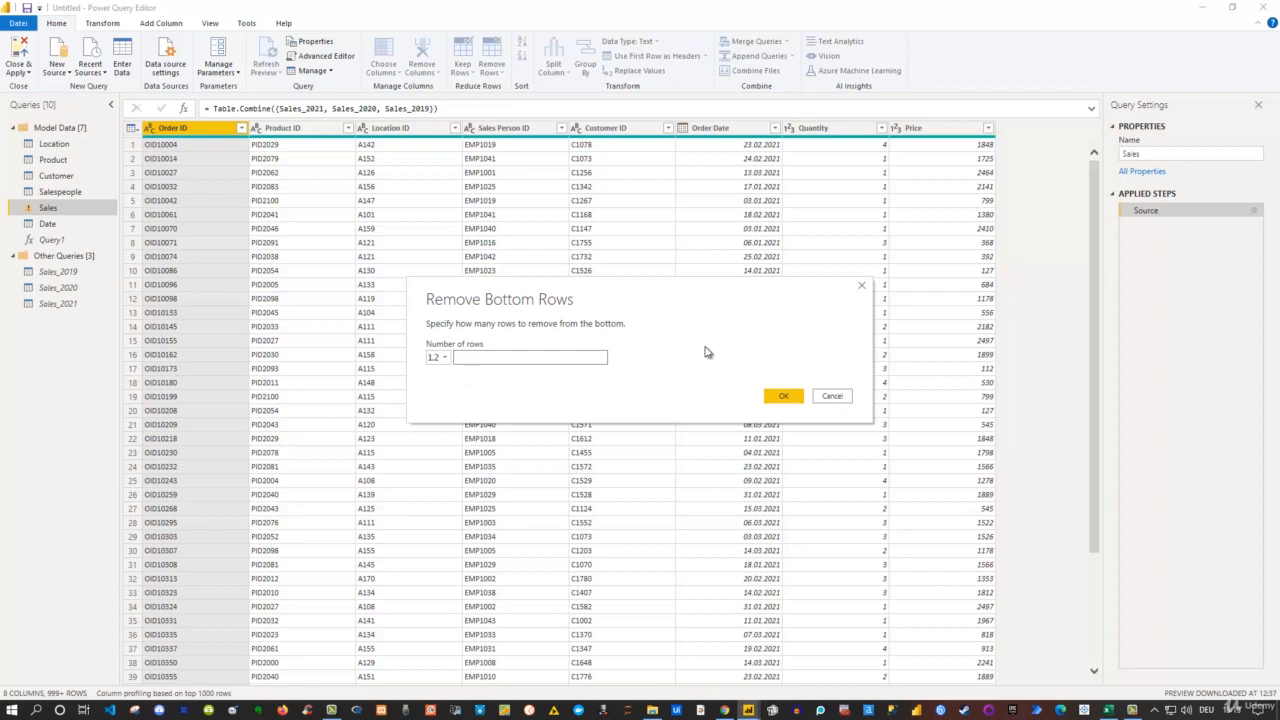
left_click(834, 398)
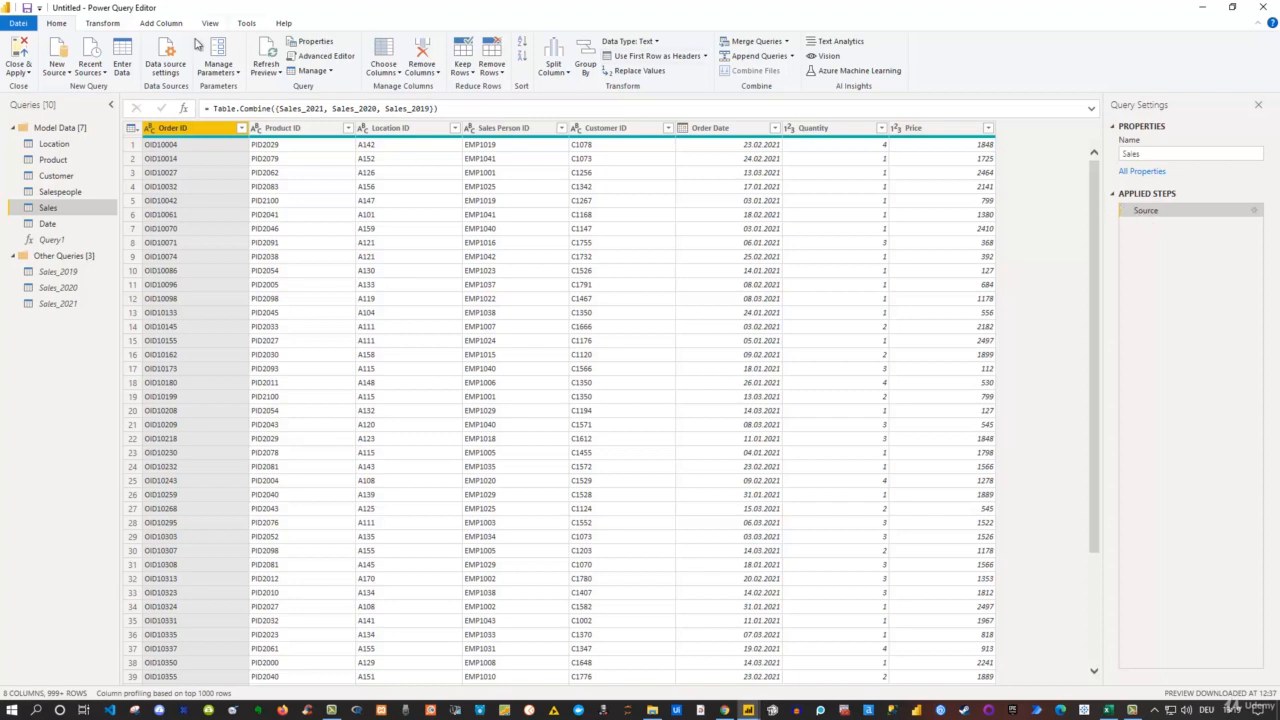
left_click(329, 57)
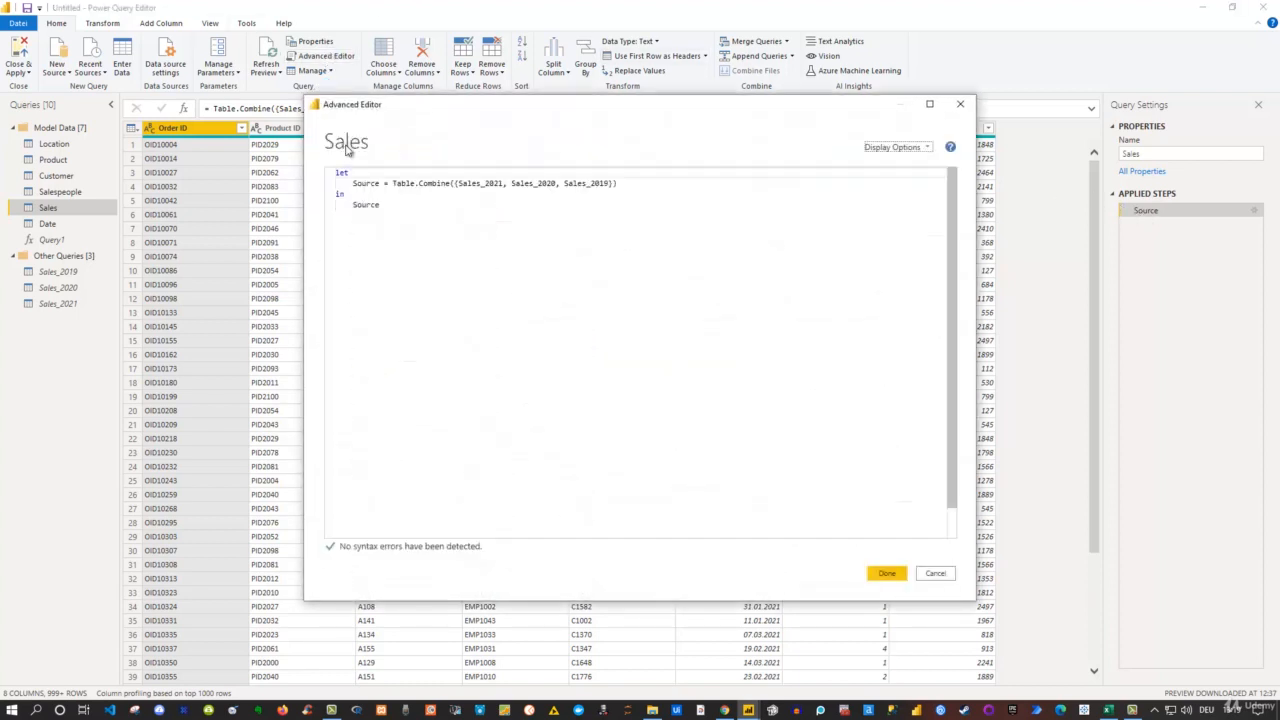
left_click(960, 104)
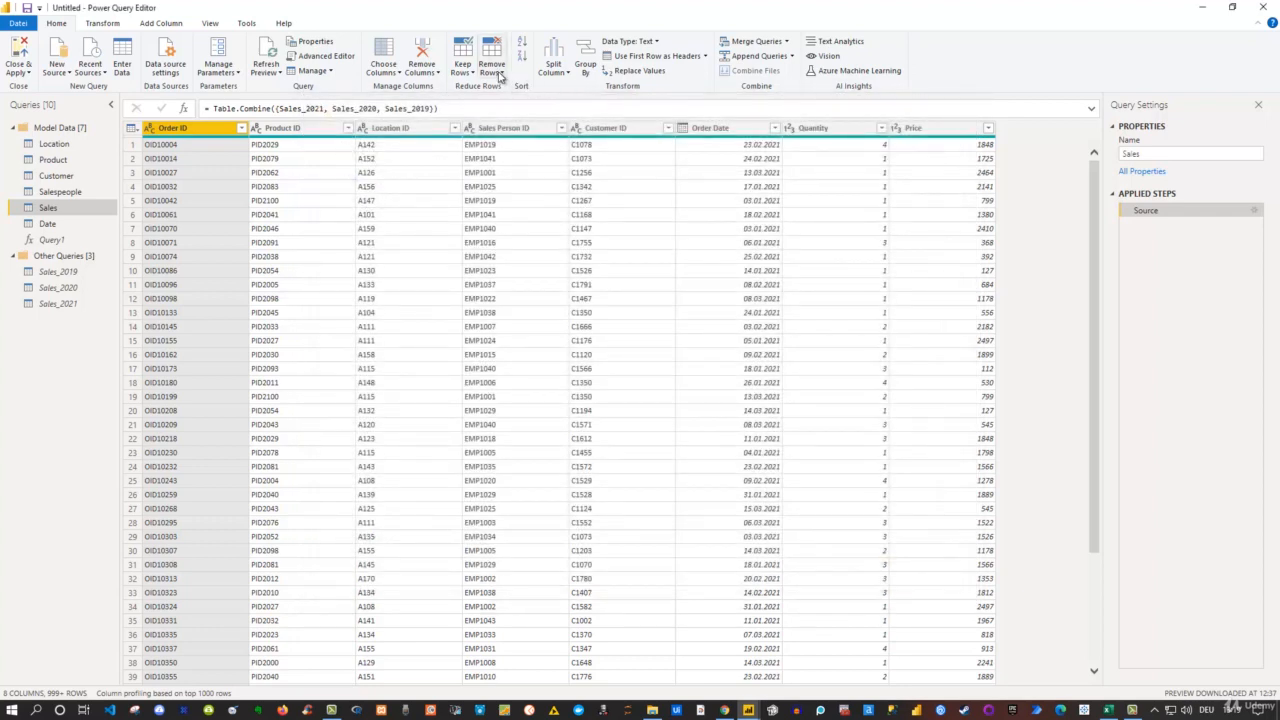
Remove the top 100 rows of the Sales query
left_click(496, 72)
left_click(520, 89)
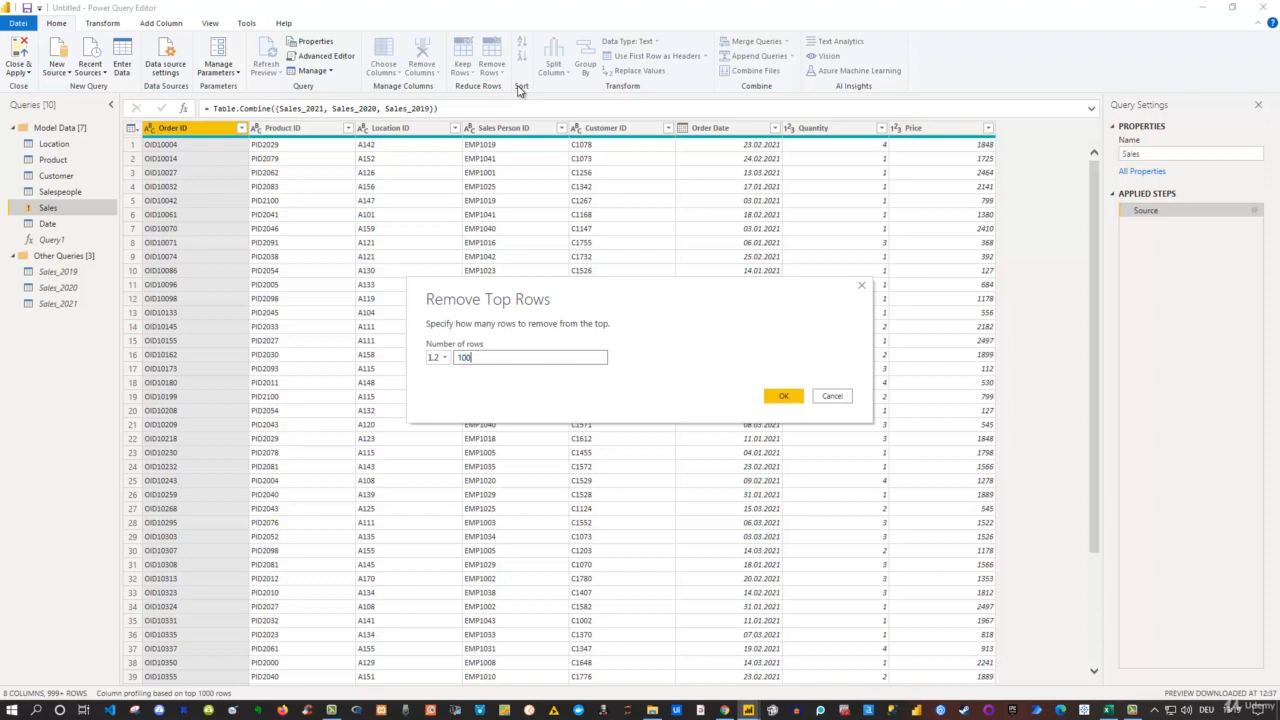
left_click(788, 396)
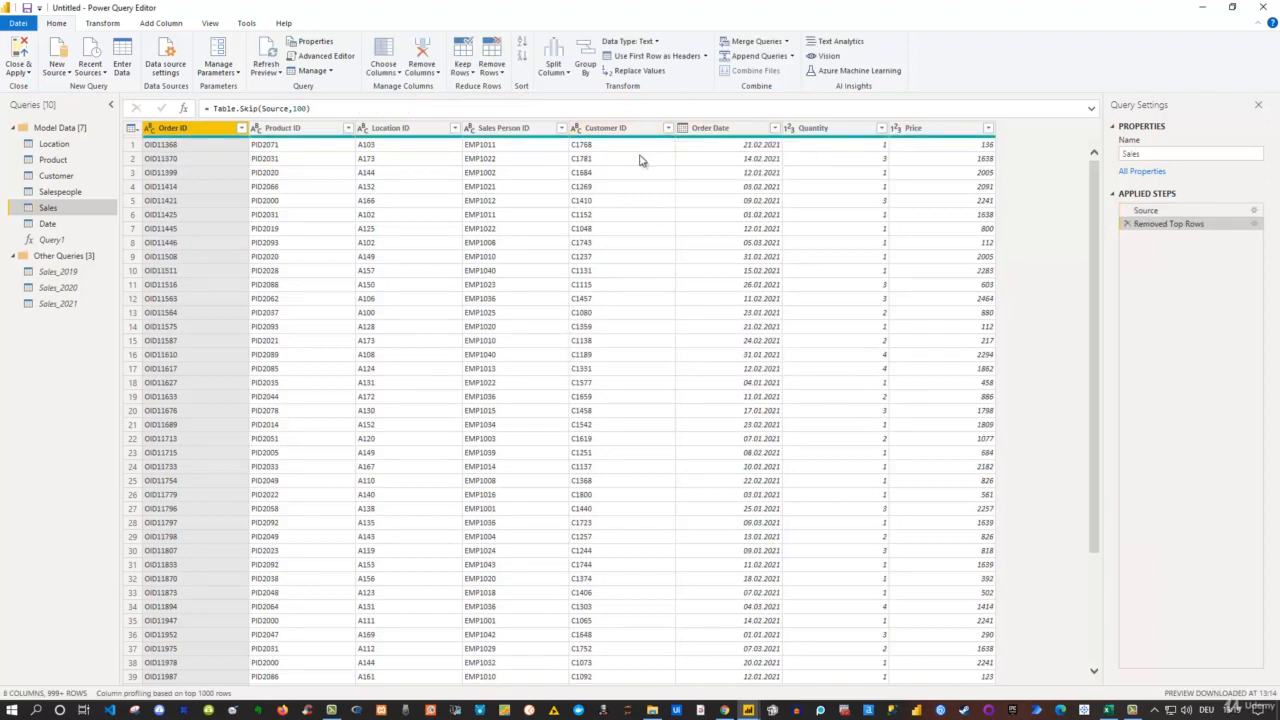
Examine the M code of the top-row removal in the Advanced Editor, and delete the Removed Top Rows step
left_click(327, 56)
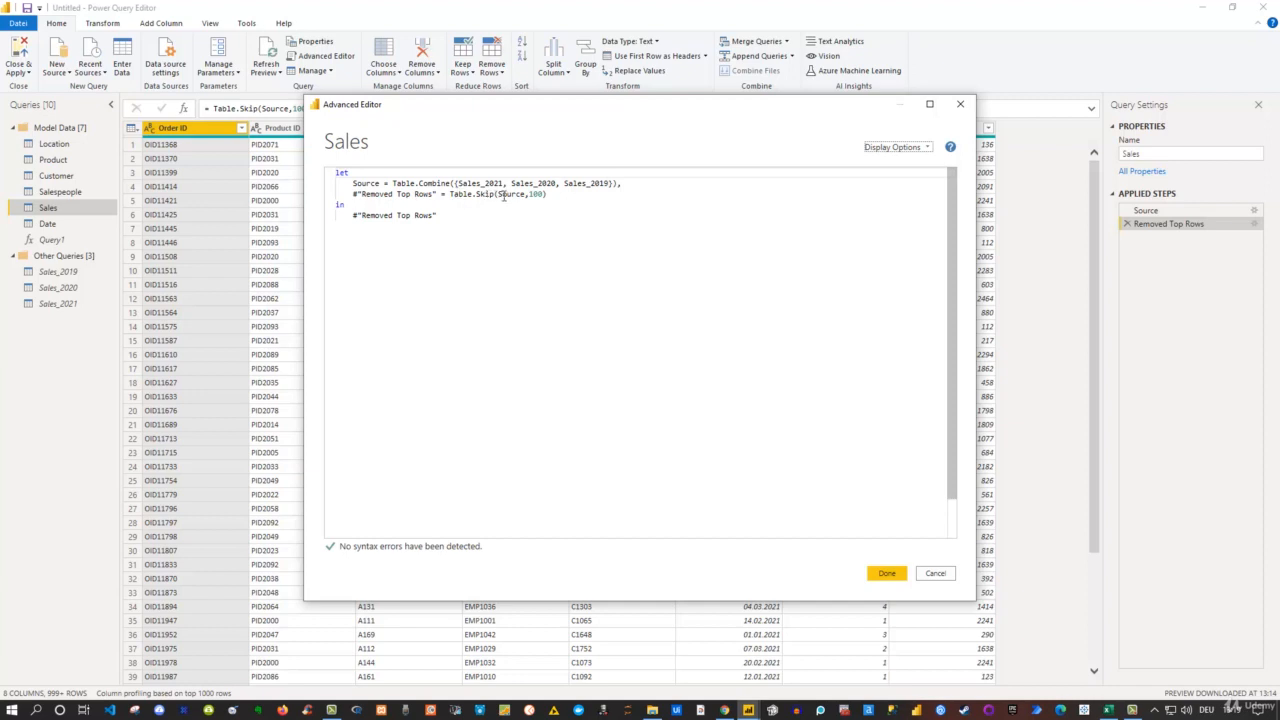
left_click(960, 104)
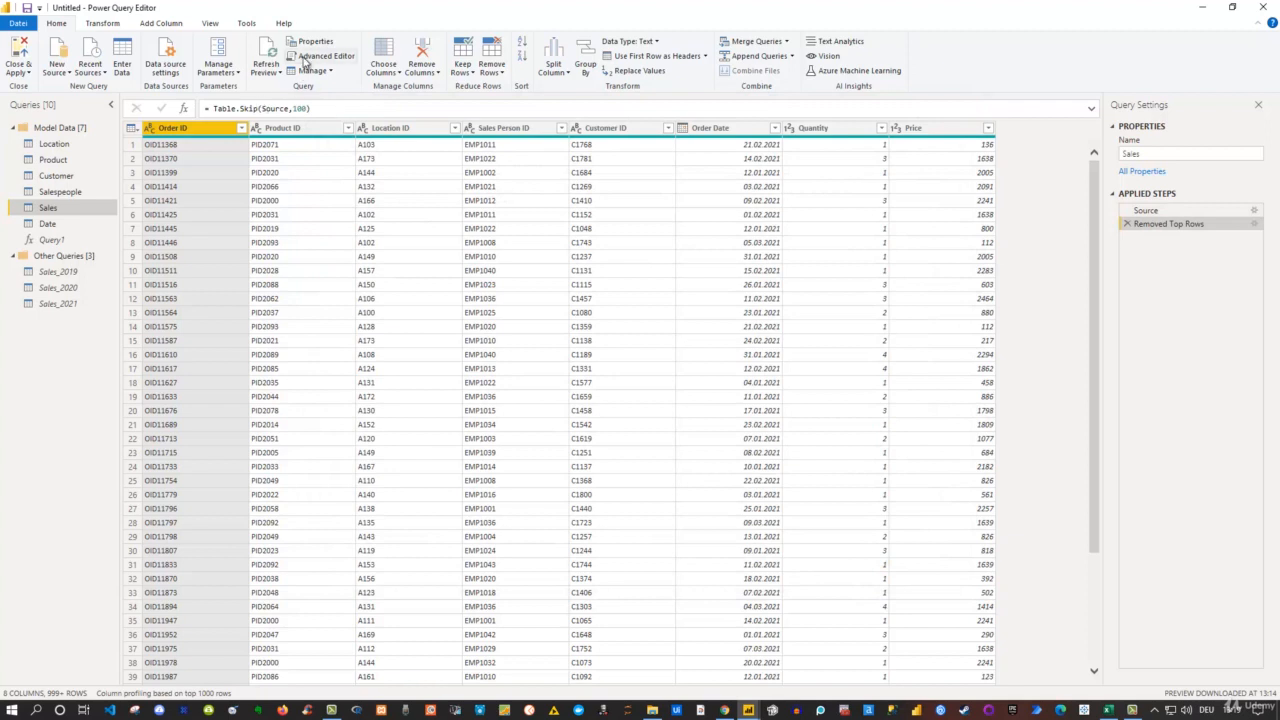
left_click(1129, 226)
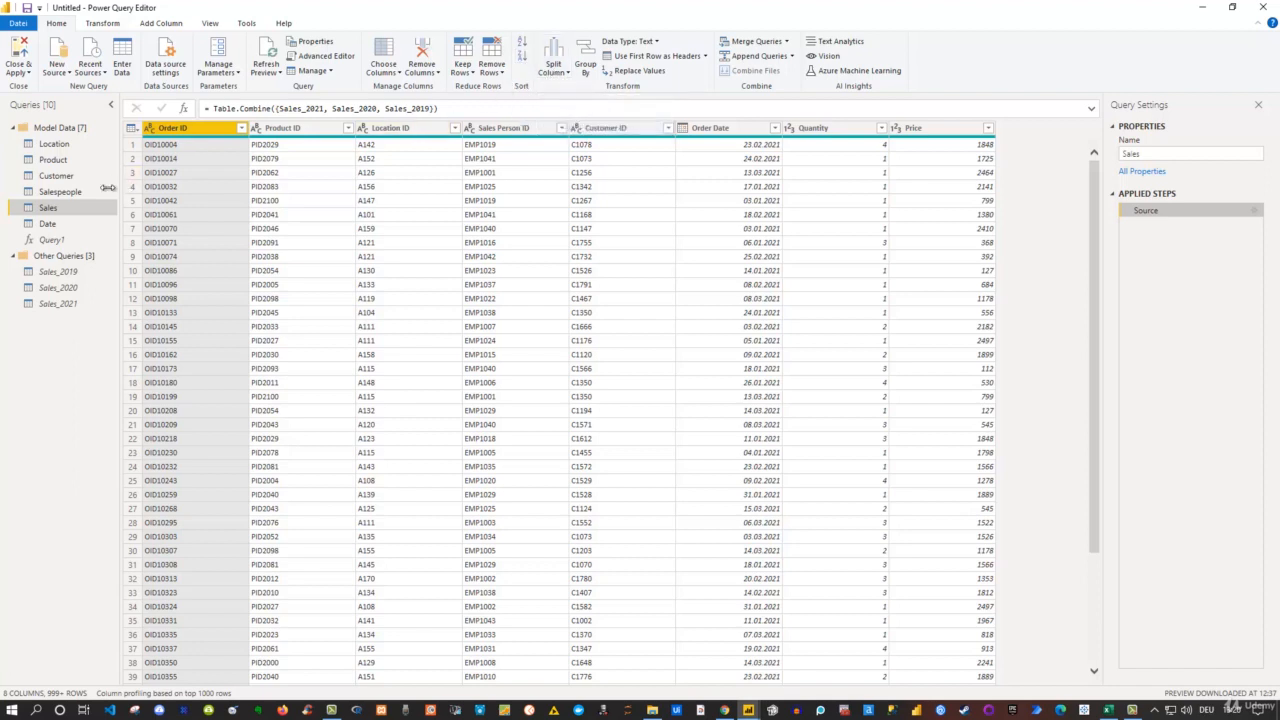
Split the Salespeople query's Salesperson Name column by the Space delimiter at each occurrence
left_click(62, 193)
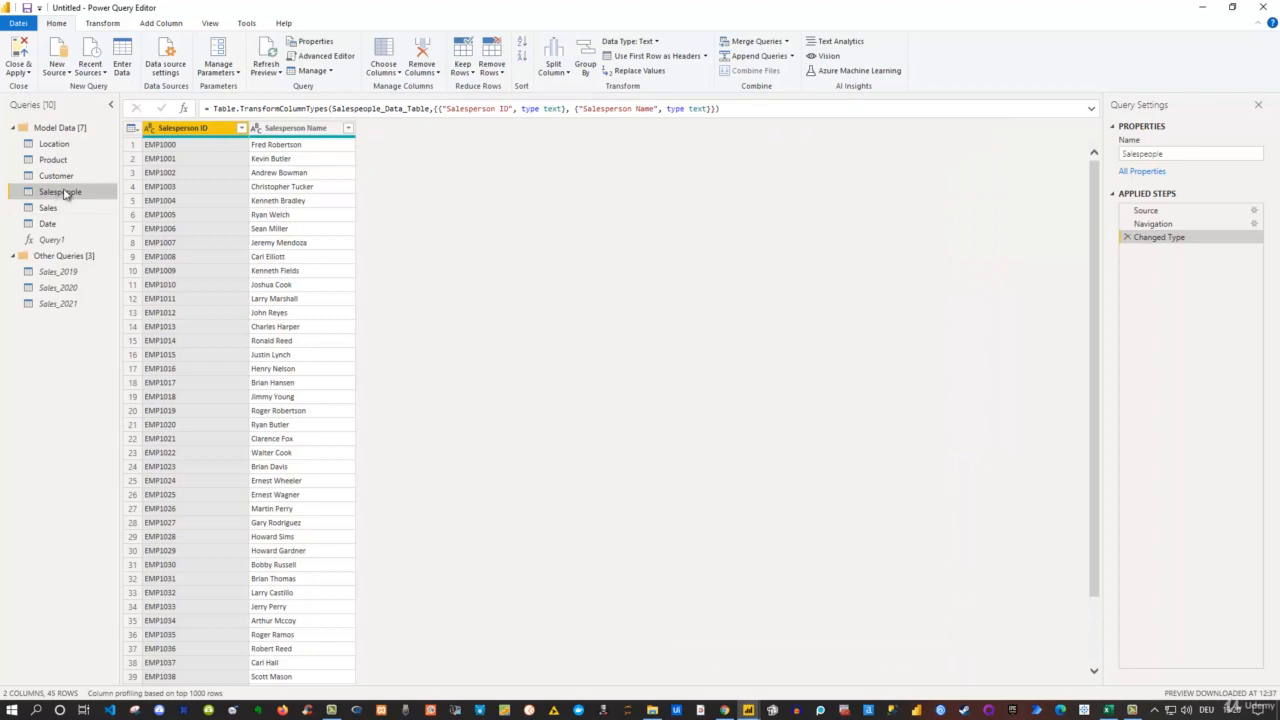
left_click(296, 131)
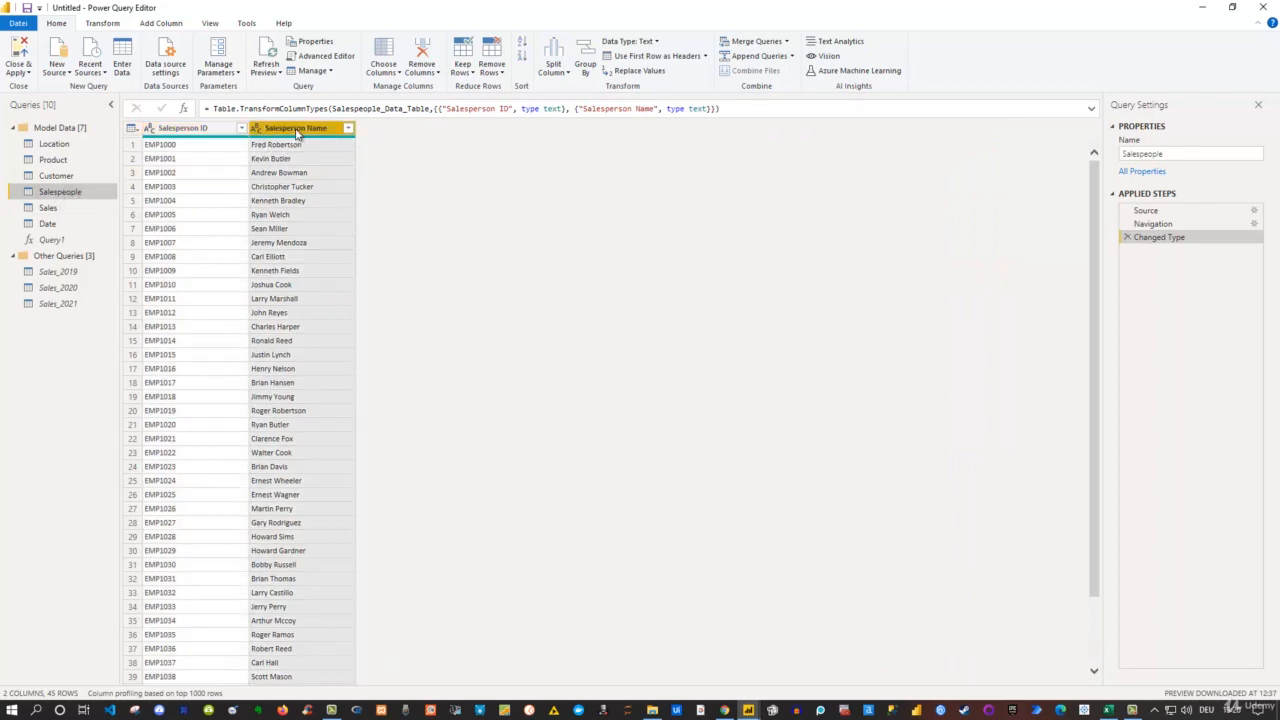
left_click(563, 74)
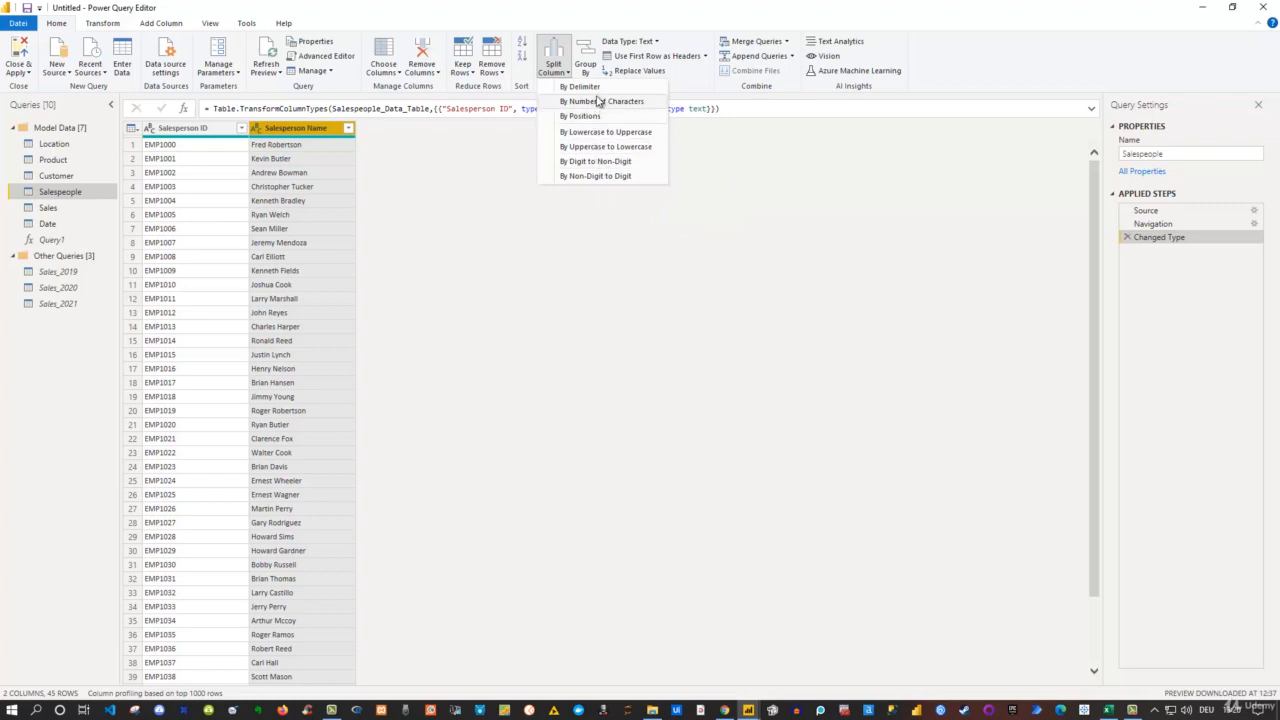
left_click(588, 88)
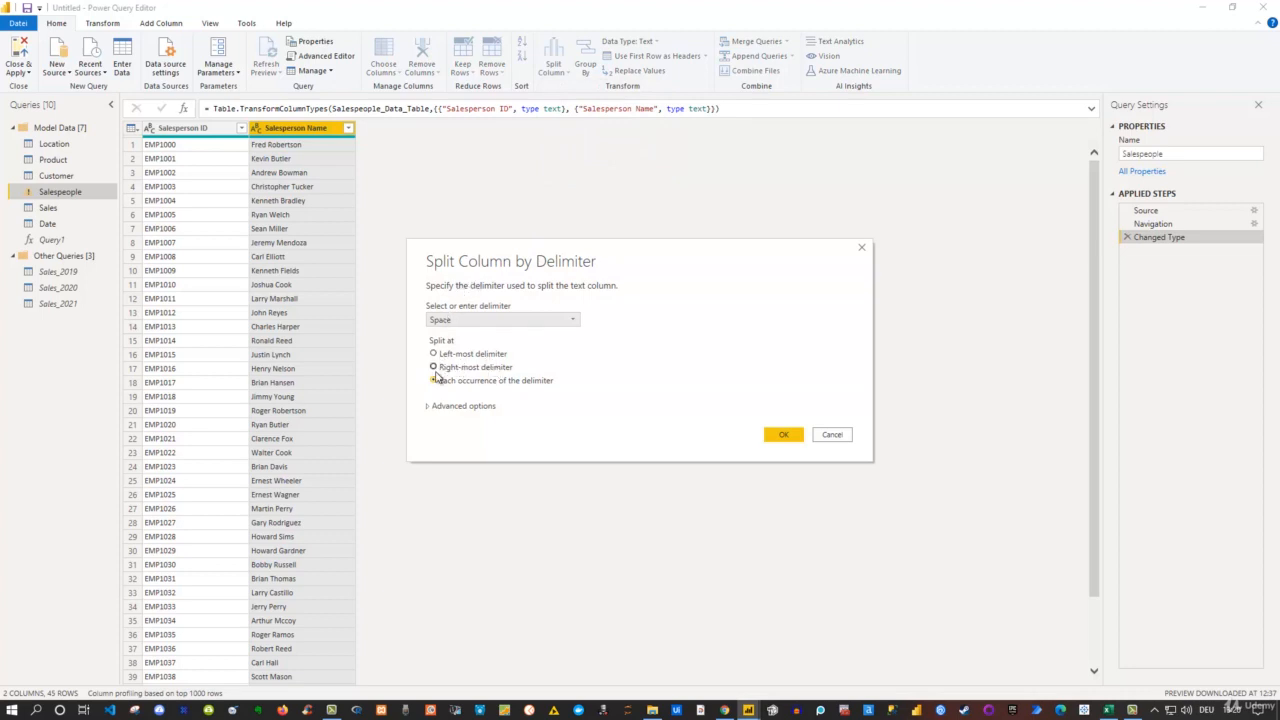
left_click(452, 322)
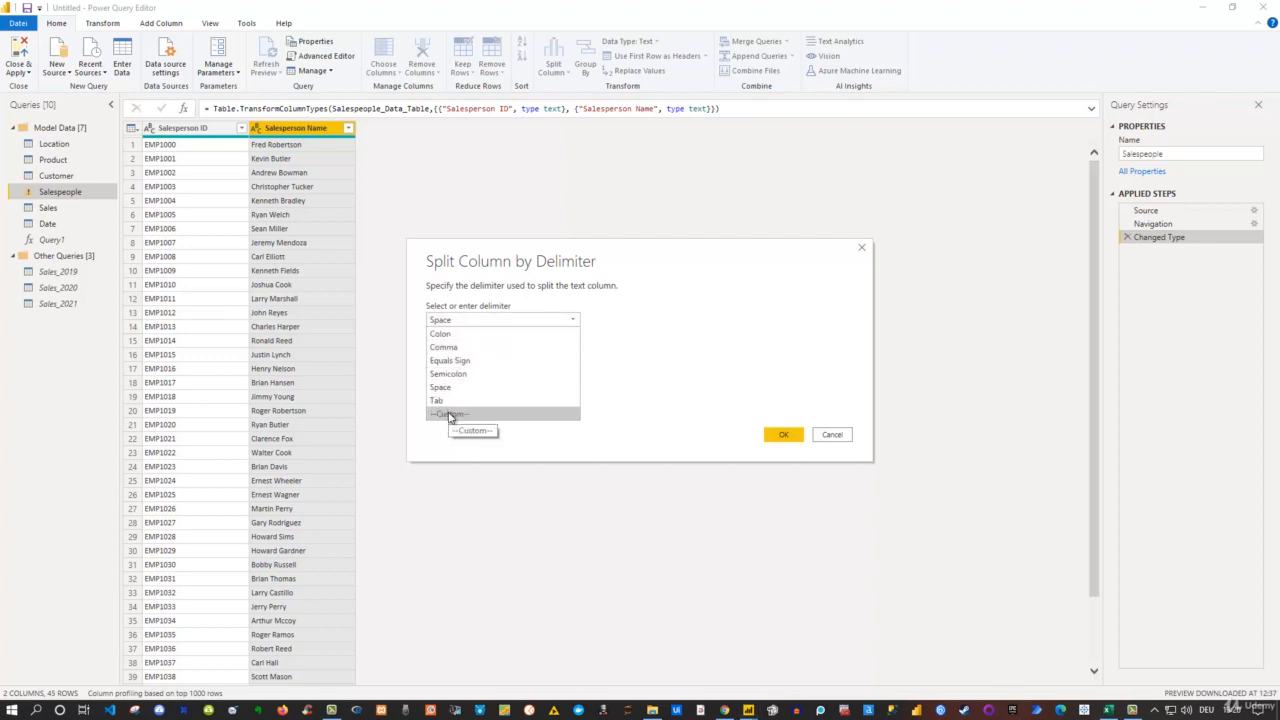
left_click(468, 318)
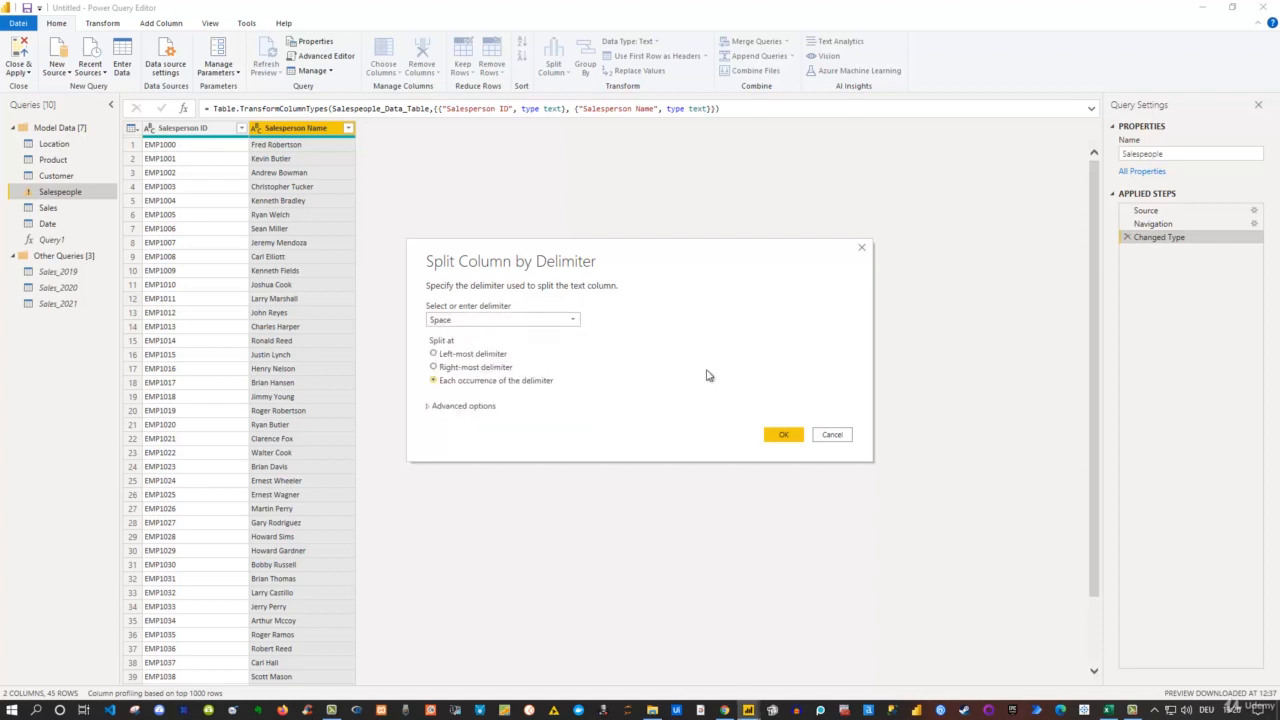
left_click(785, 436)
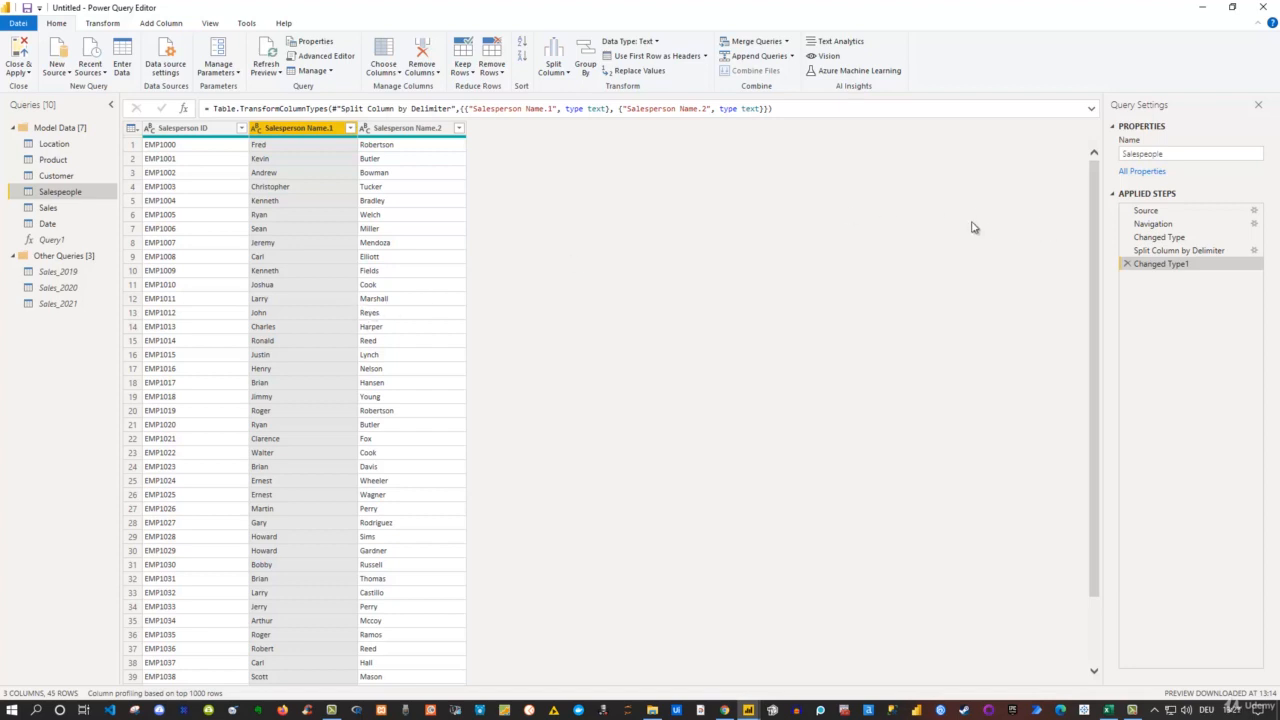
Examine renaming for the two split name columns, and delete the Changed Type1 and Split Column by Delimiter steps
double_click(310, 128)
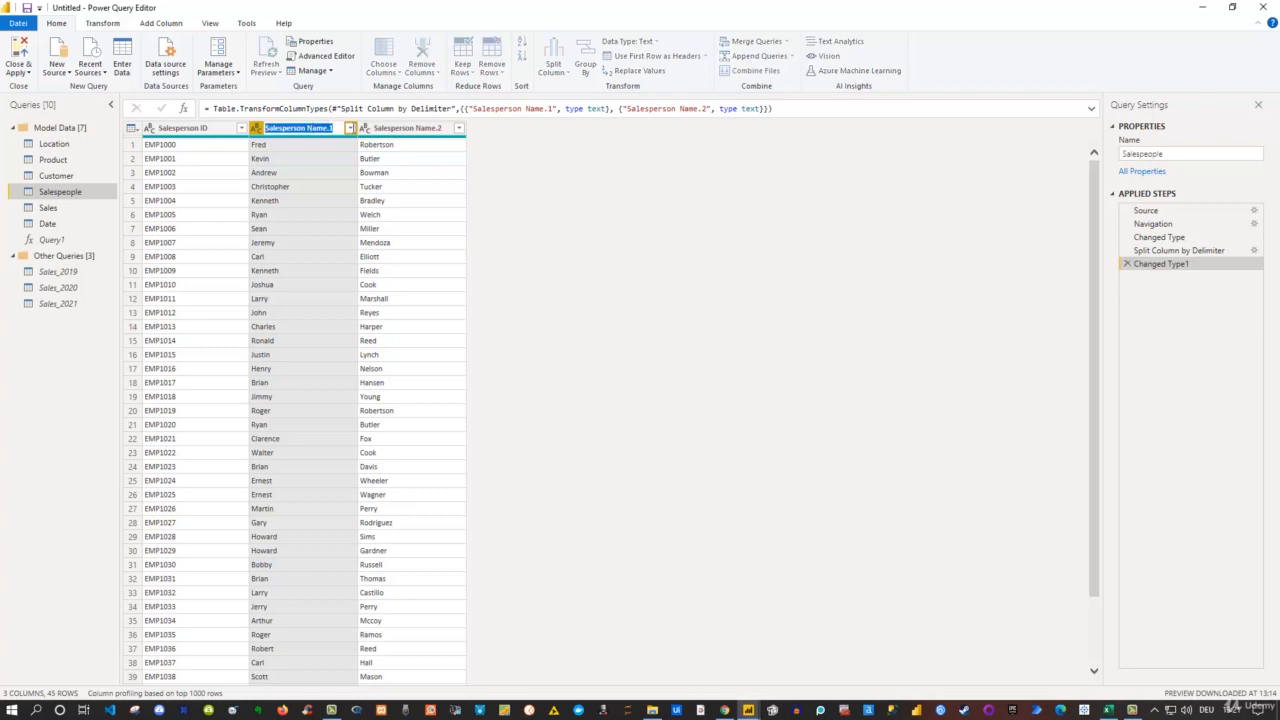
key("Return")
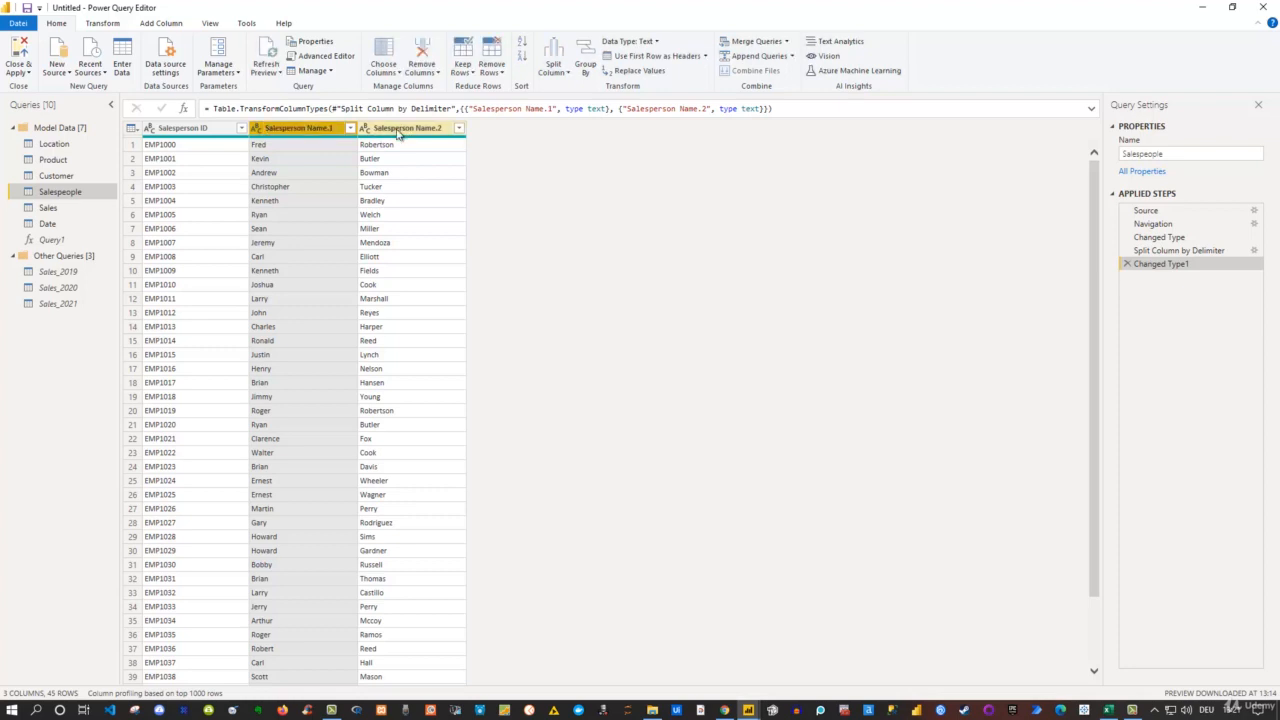
right_click(398, 134)
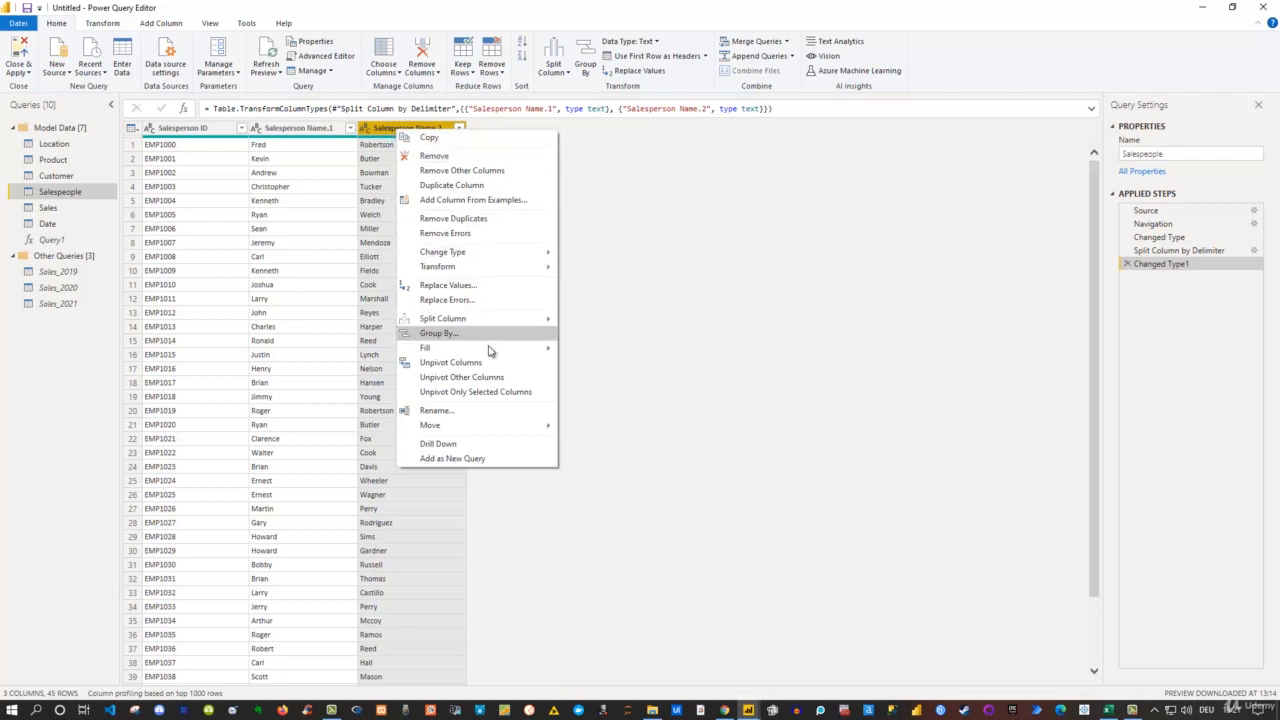
mouse_move(495, 428)
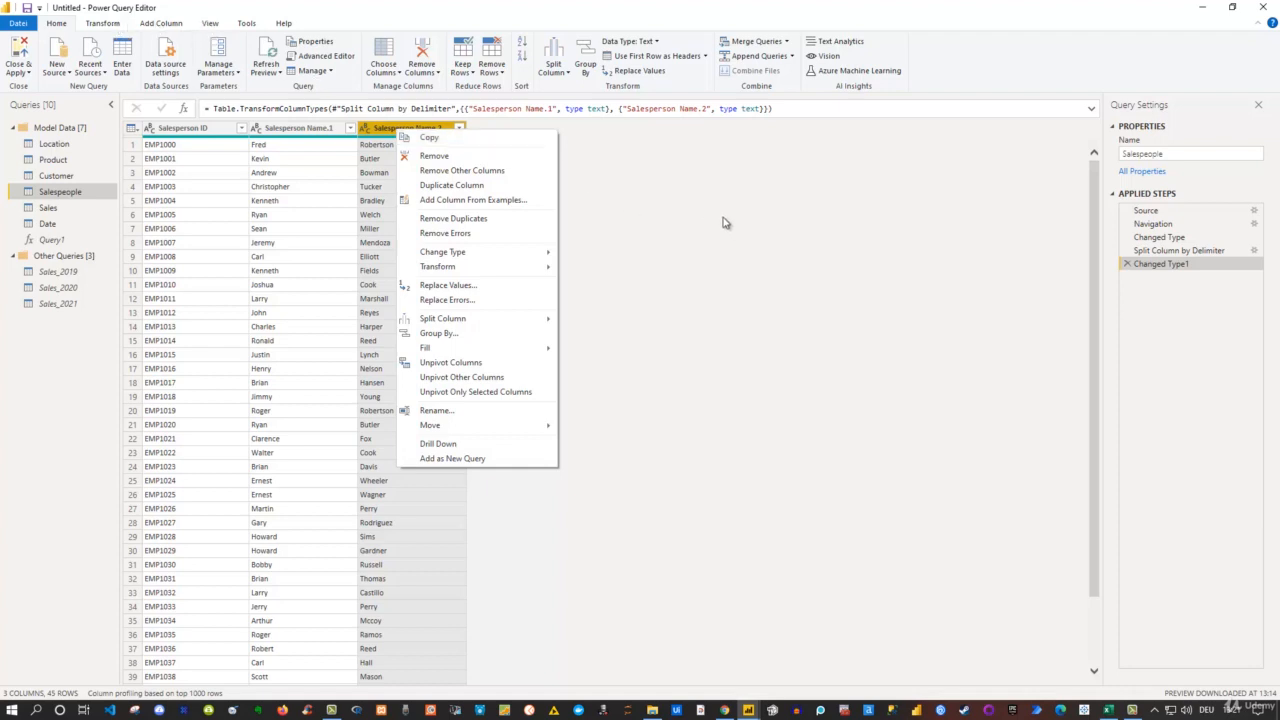
left_click(469, 412)
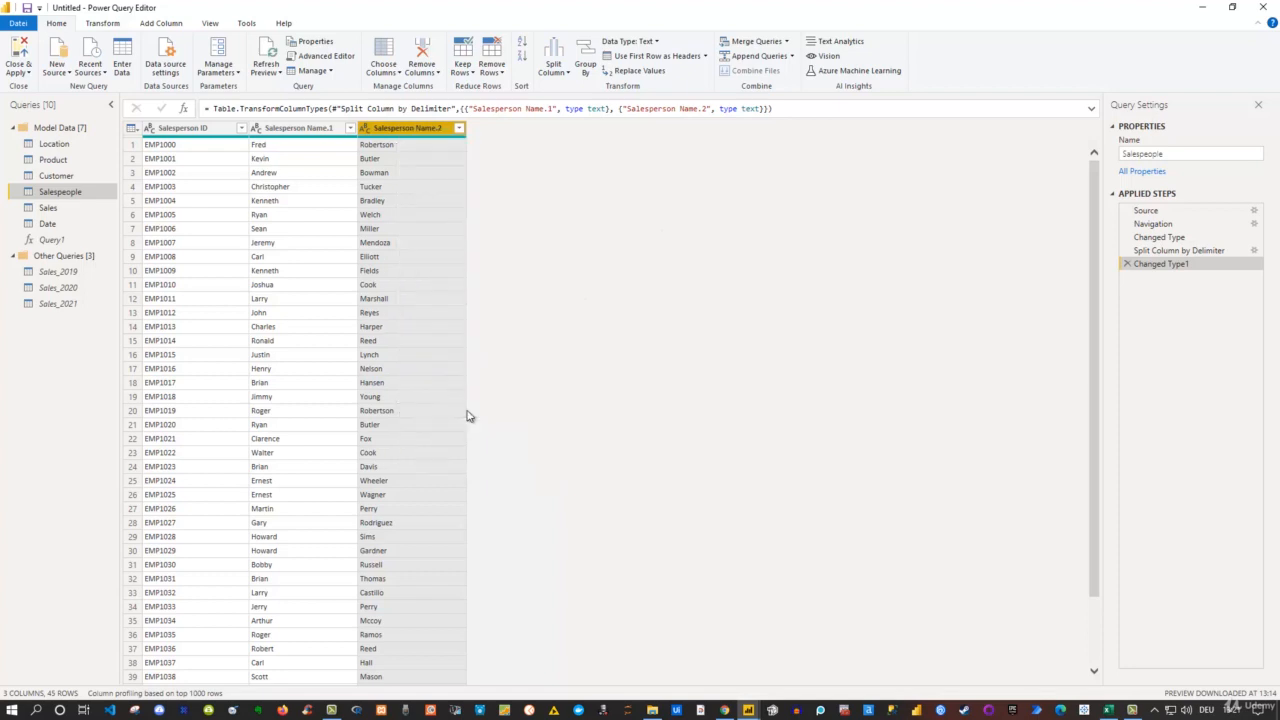
left_click(589, 141)
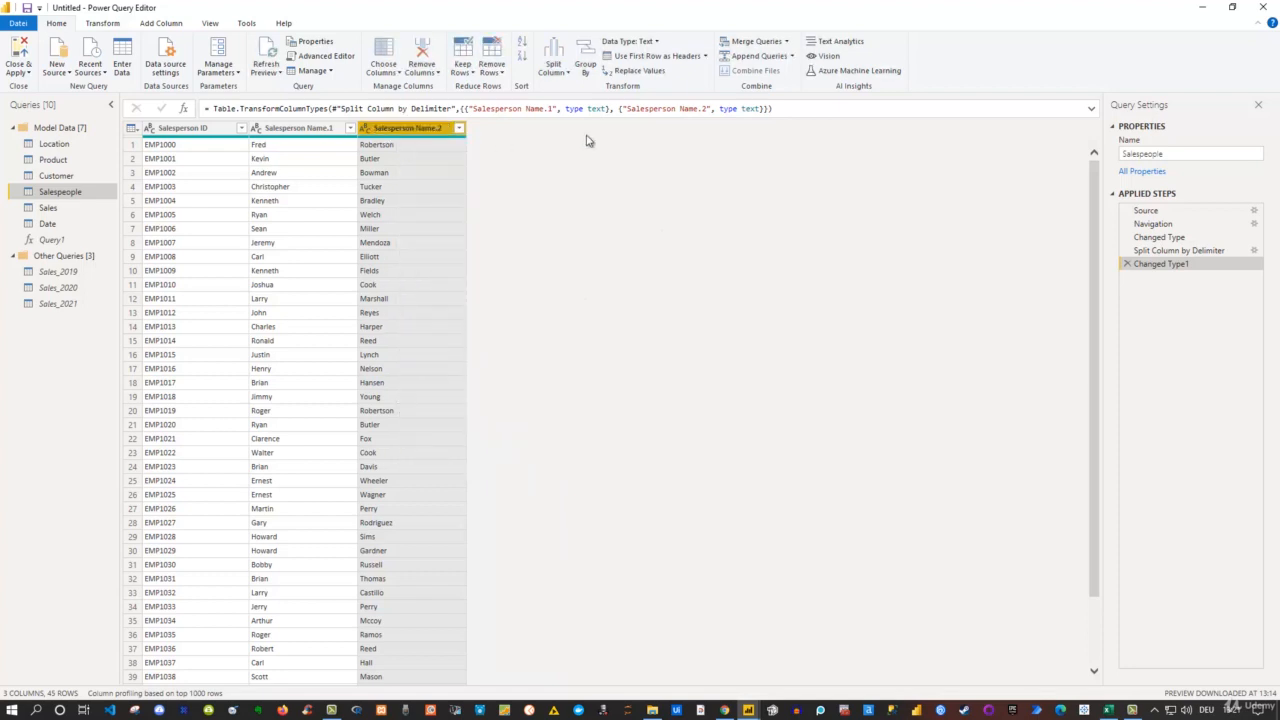
left_click(1127, 265)
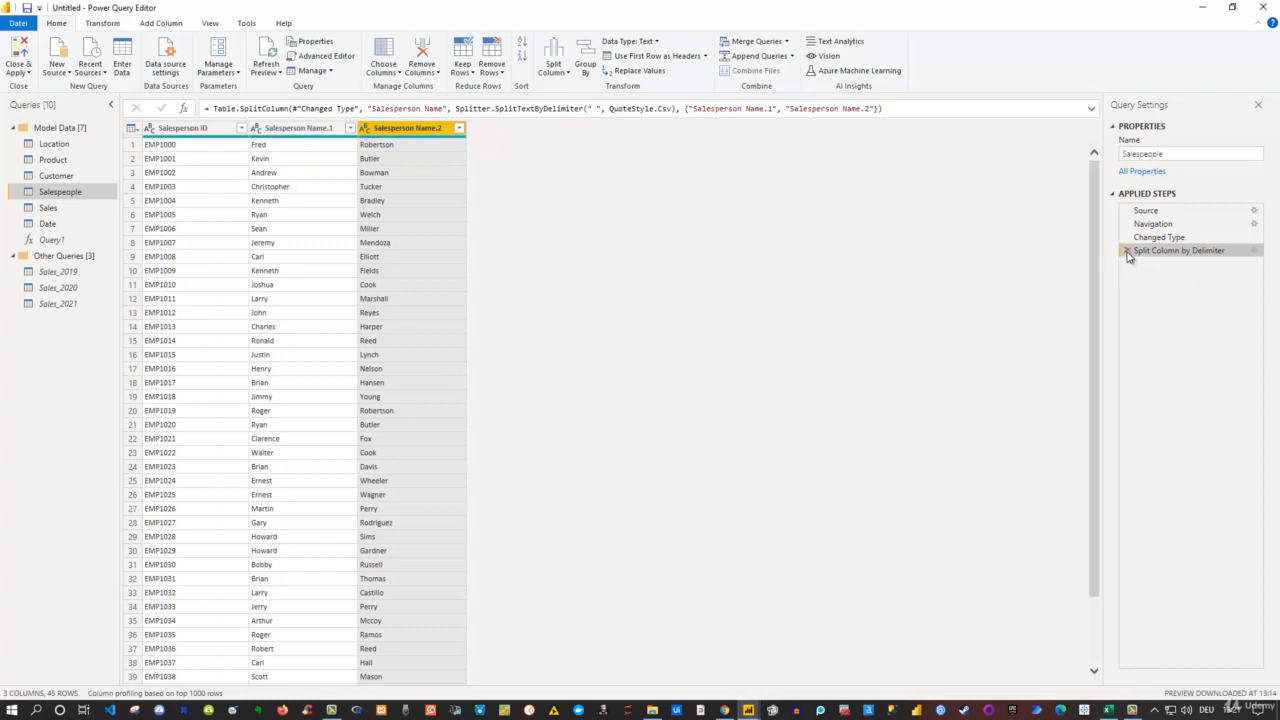
left_click(1128, 251)
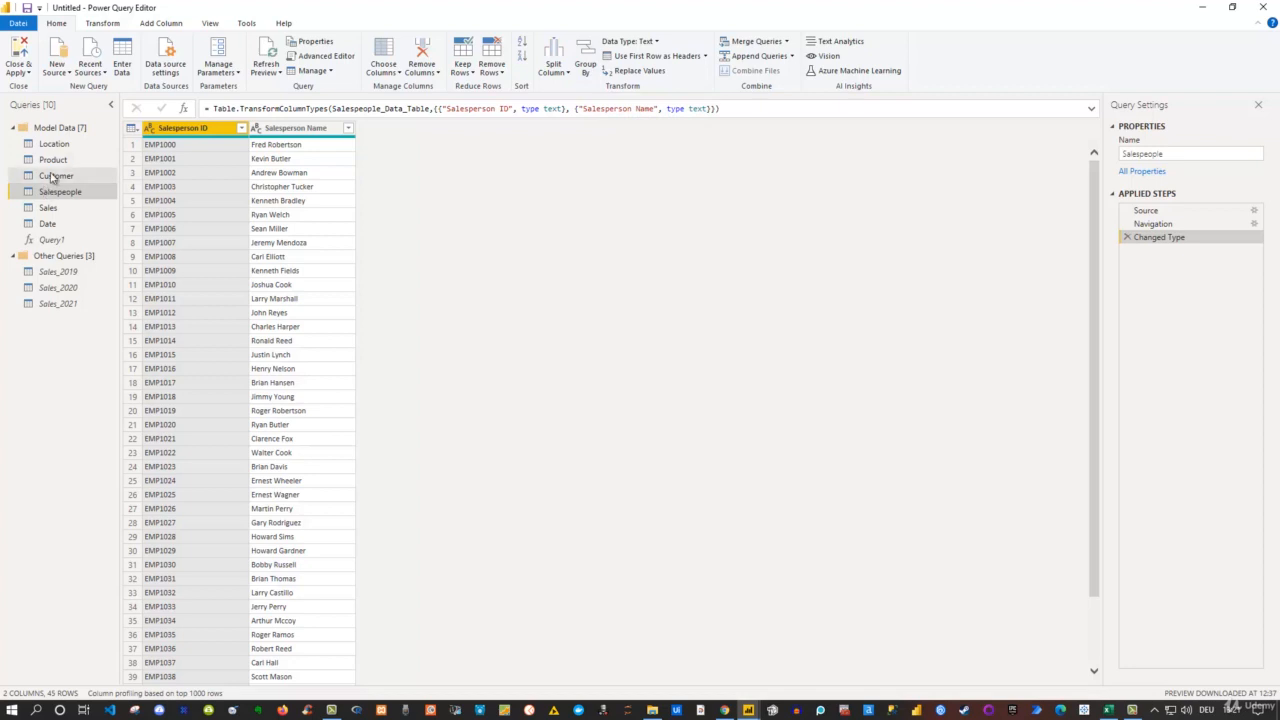
Open Group By for the Sales query's Location ID column and compare its Advanced and Basic modes
left_click(49, 208)
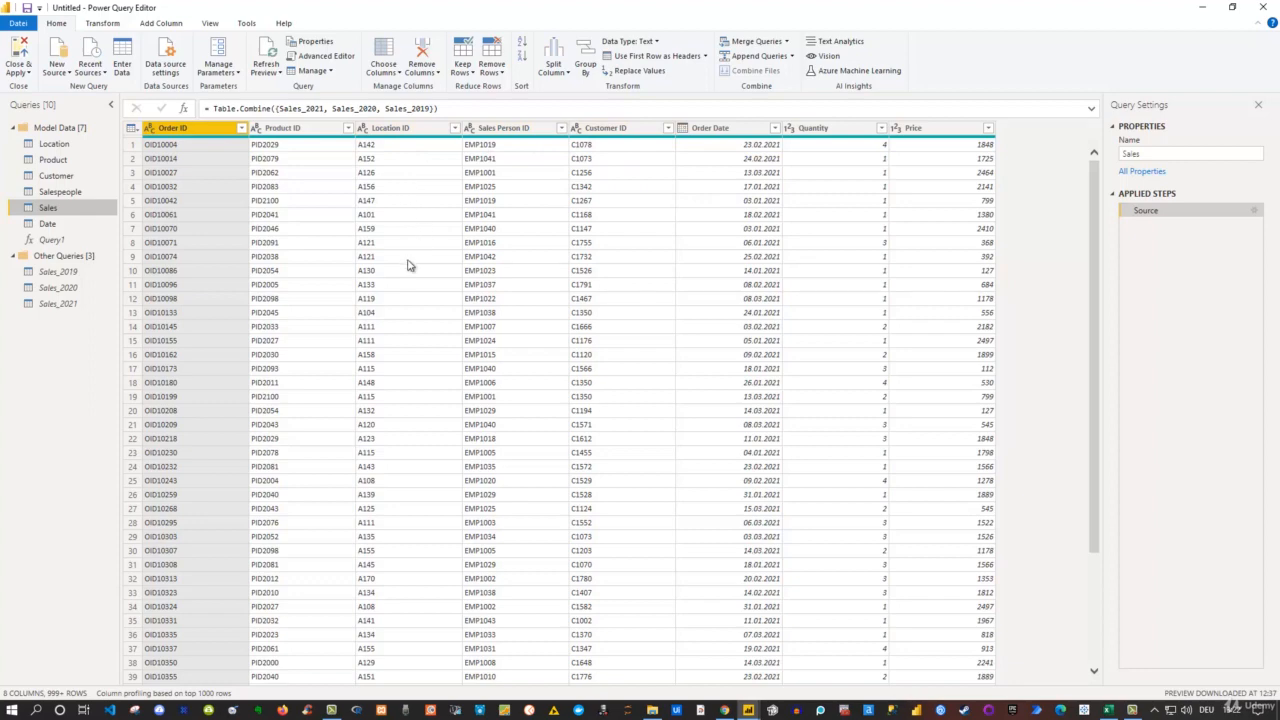
scroll(405, 263, "down", 6)
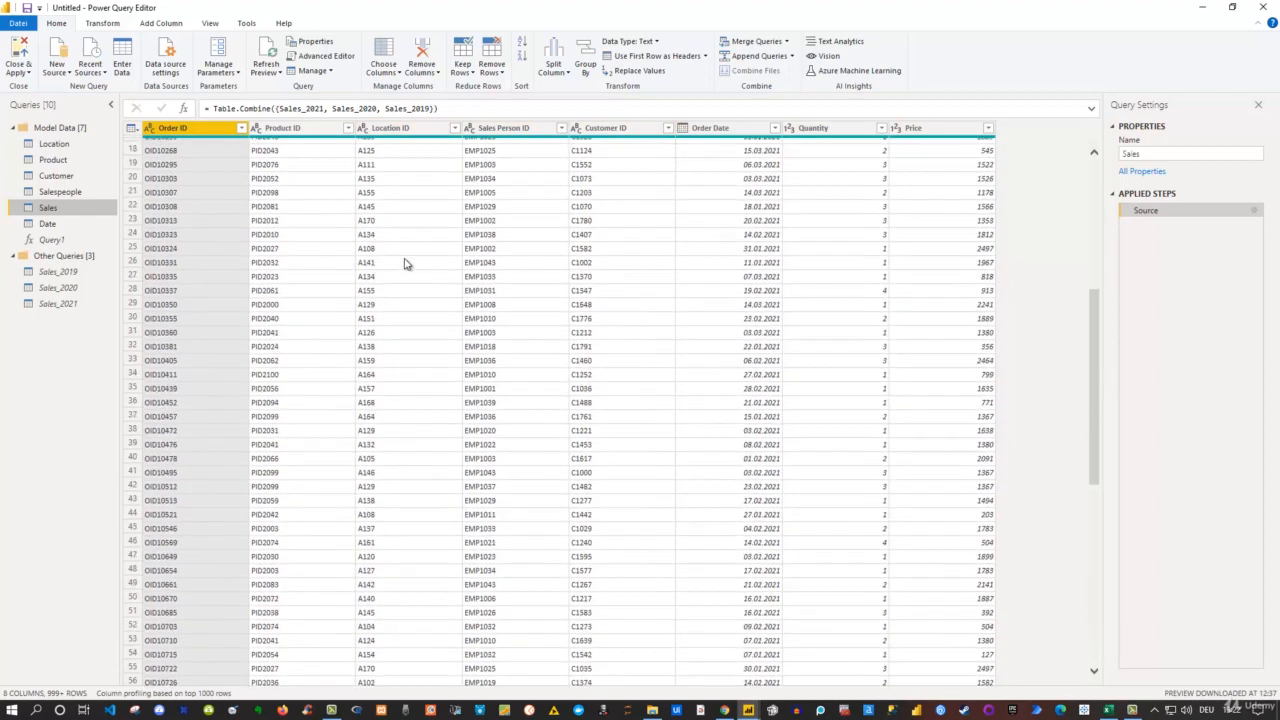
scroll(405, 263, "up", 6)
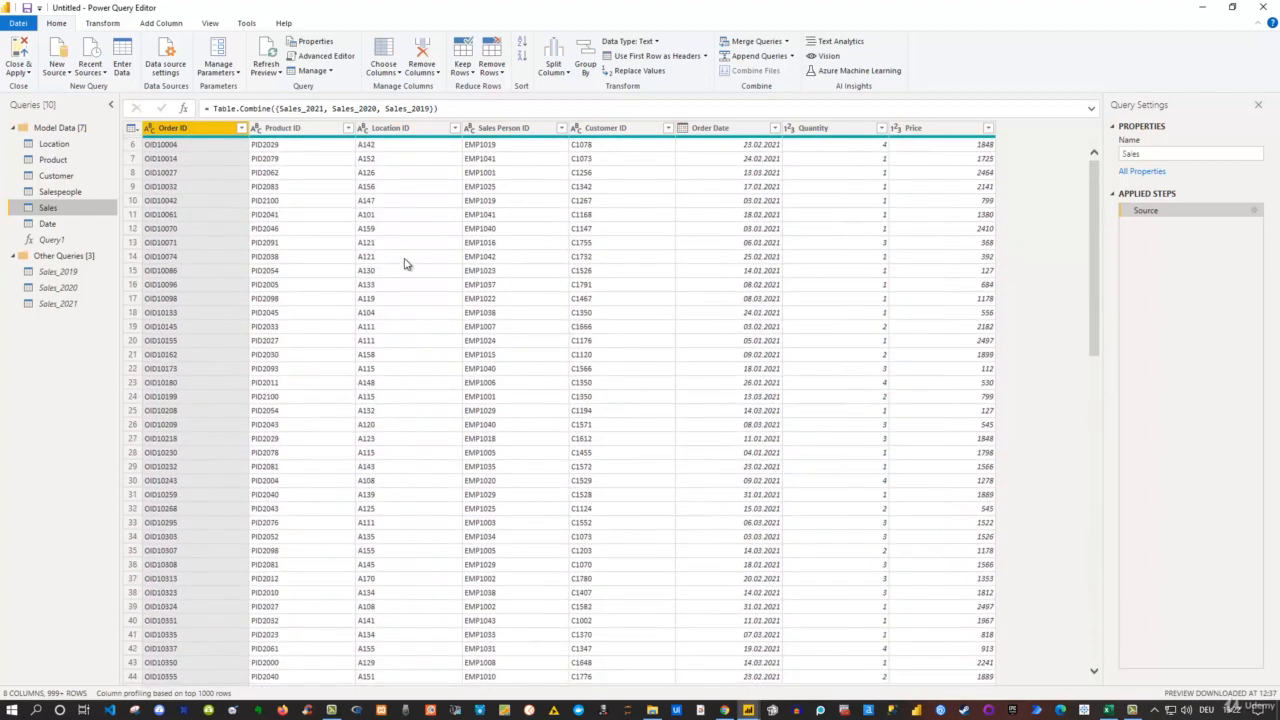
left_click(388, 137)
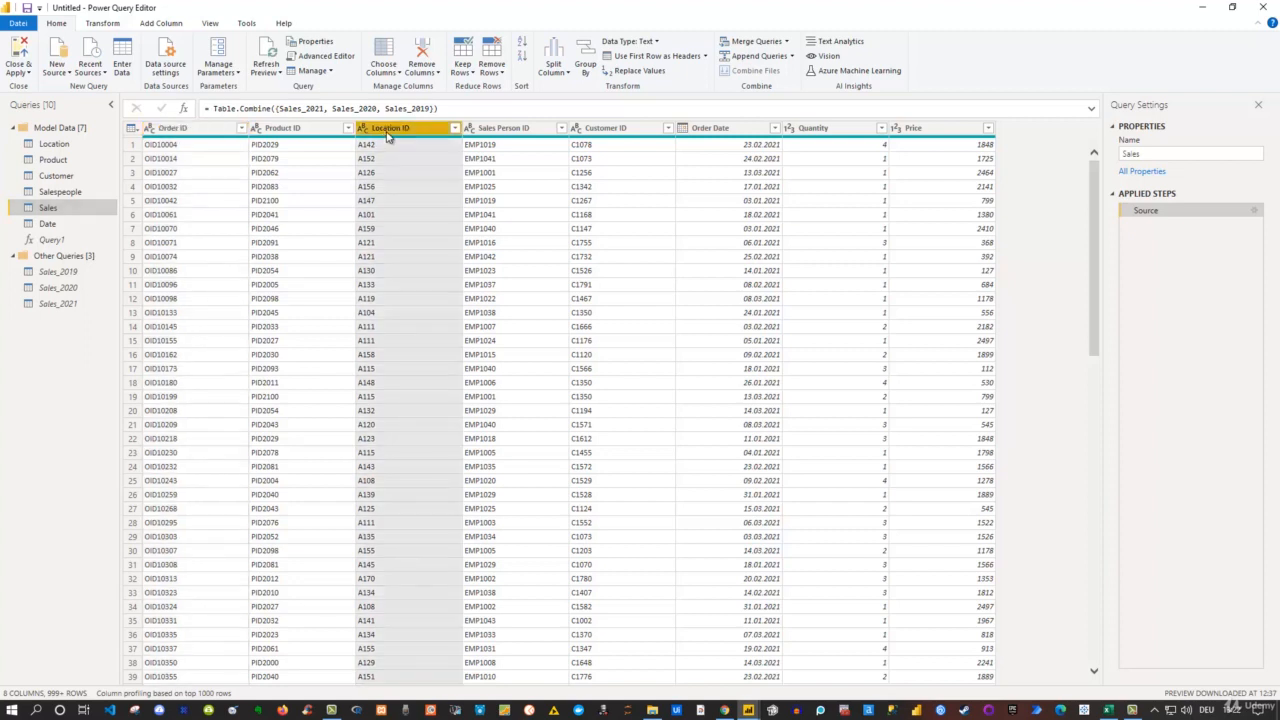
left_click(584, 62)
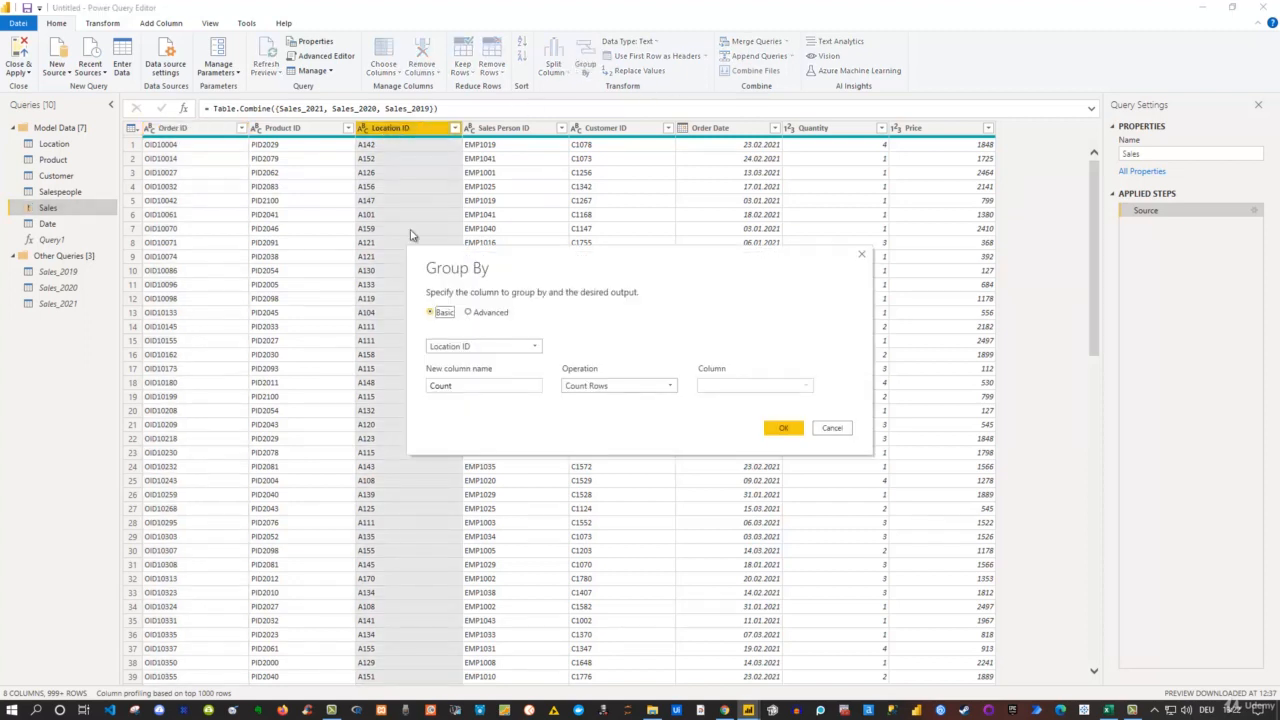
left_click(469, 313)
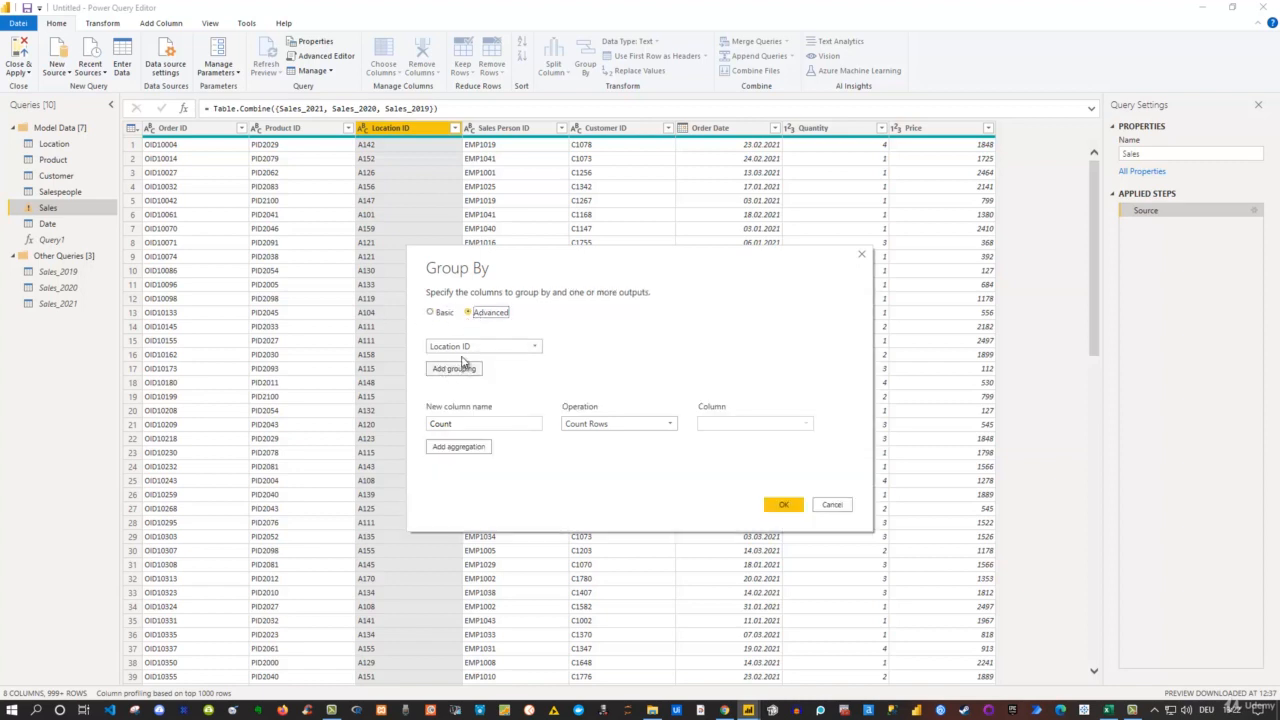
left_click(430, 312)
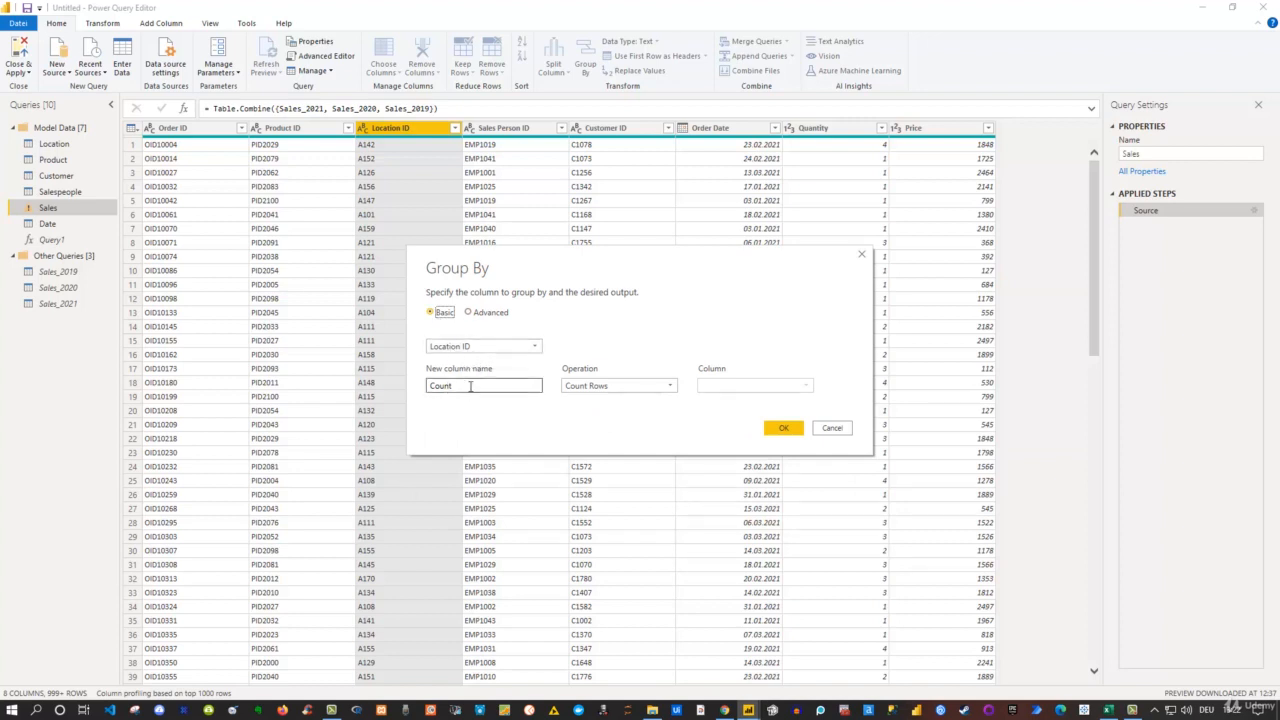
Group the Sales rows by Location ID with a Count column summing Quantity, and delete the Grouped Rows step
left_click(643, 386)
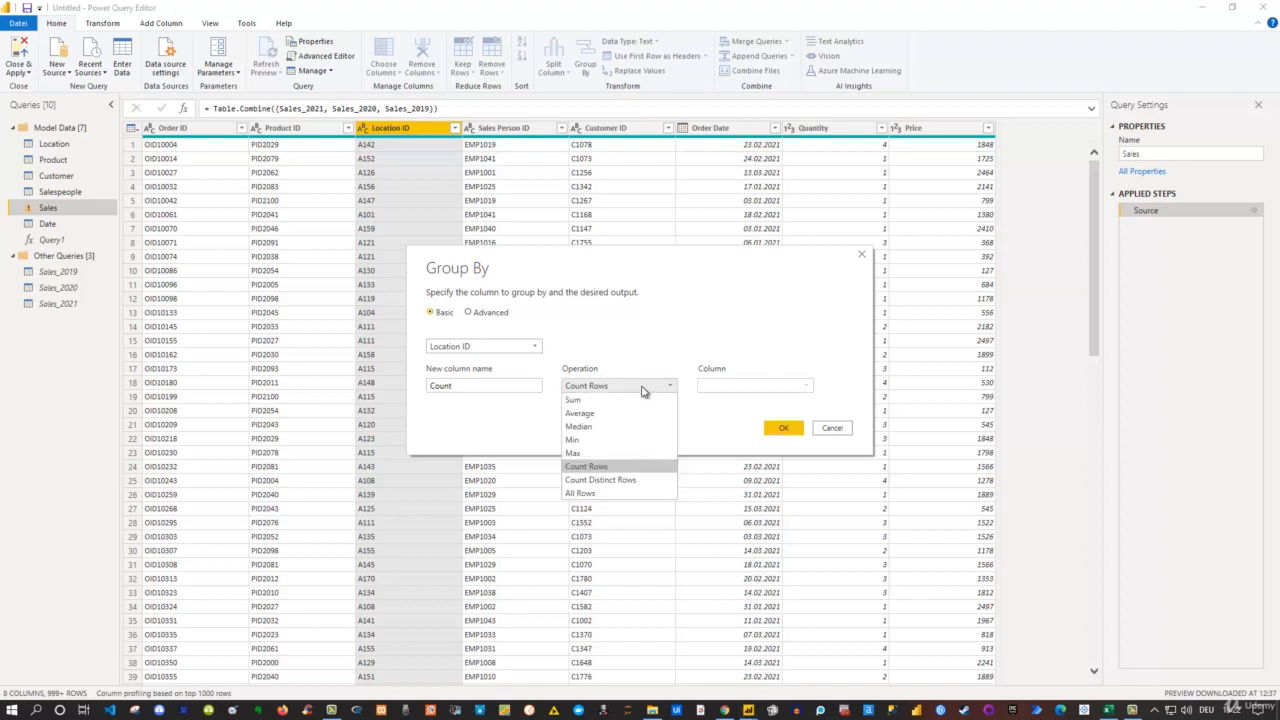
left_click(592, 400)
left_click(744, 389)
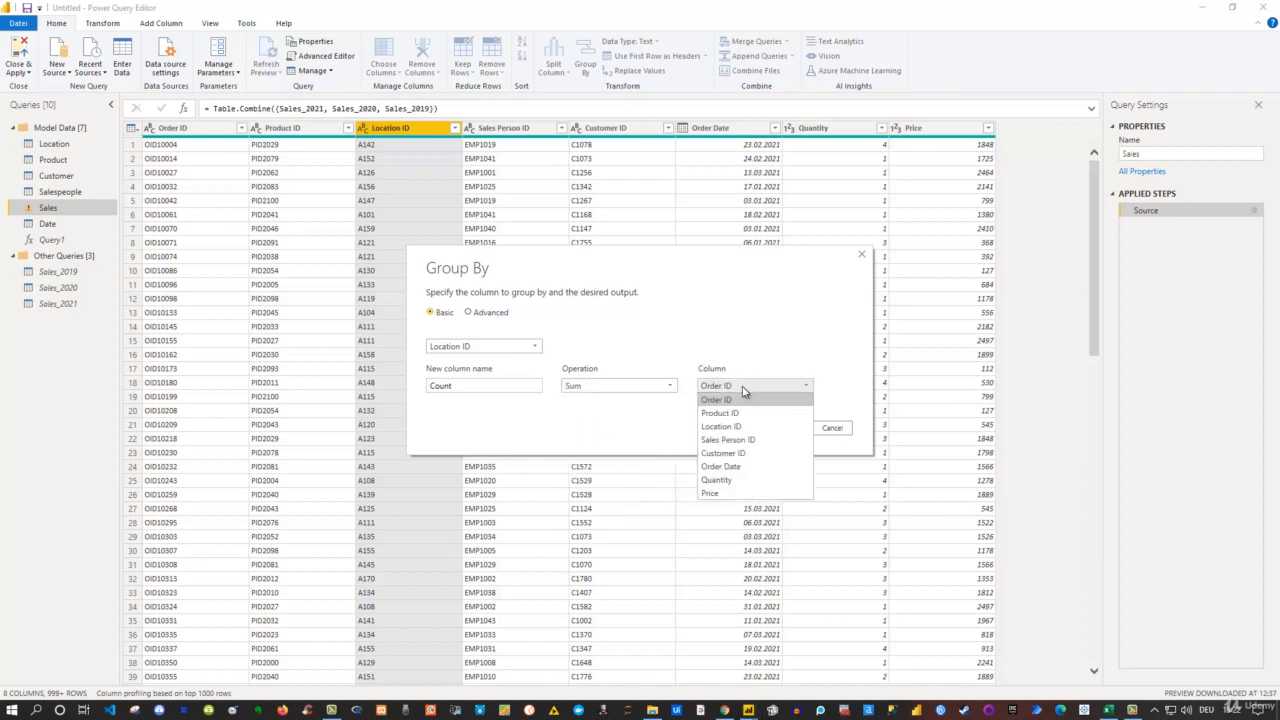
left_click(733, 480)
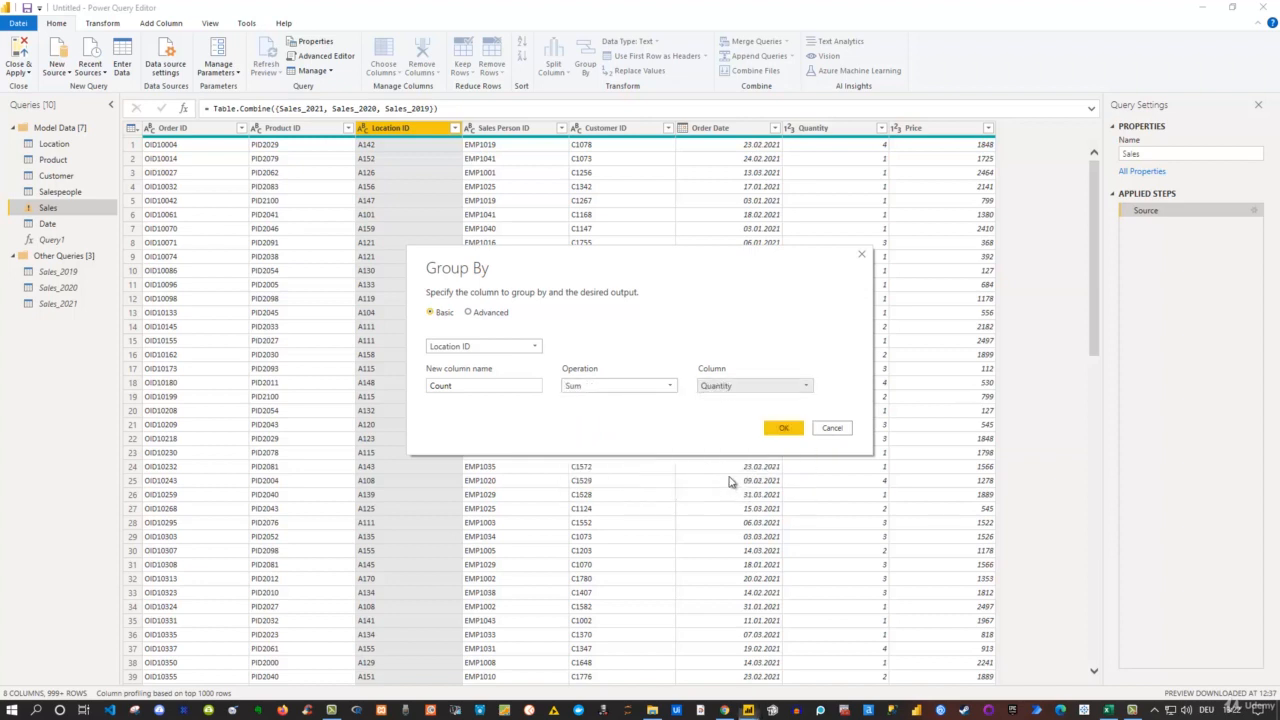
left_click(783, 428)
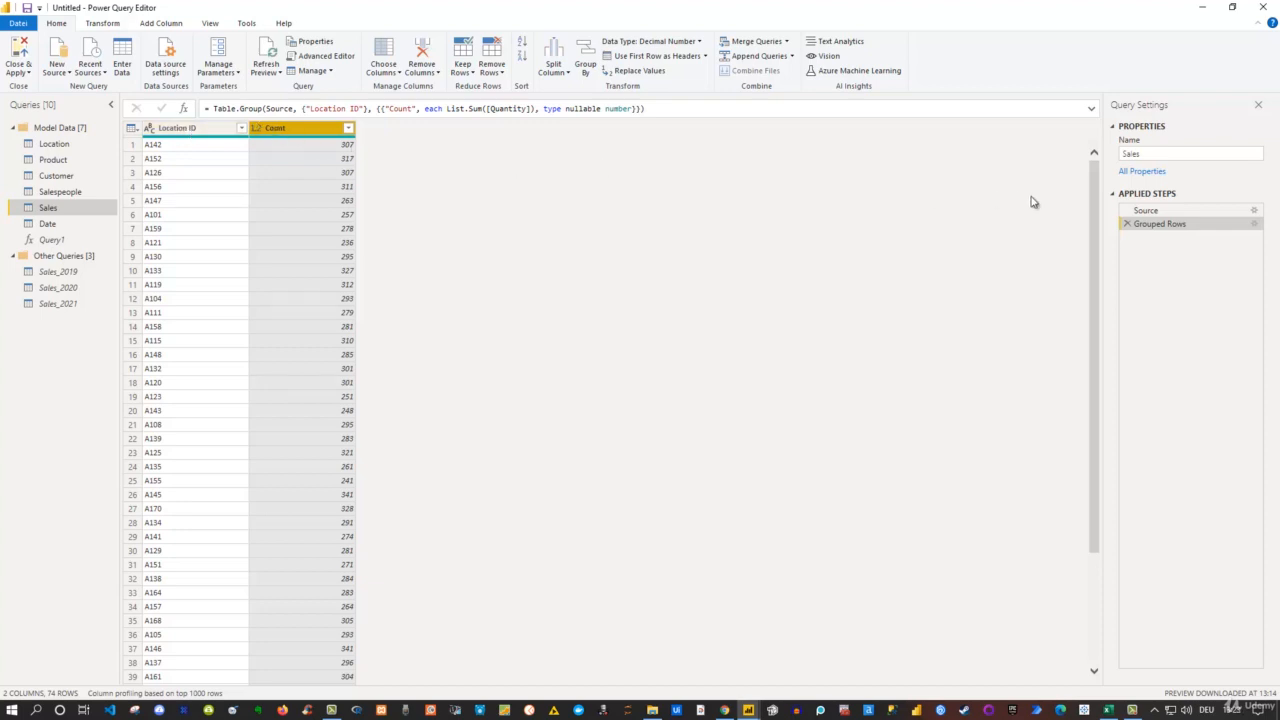
left_click(1127, 225)
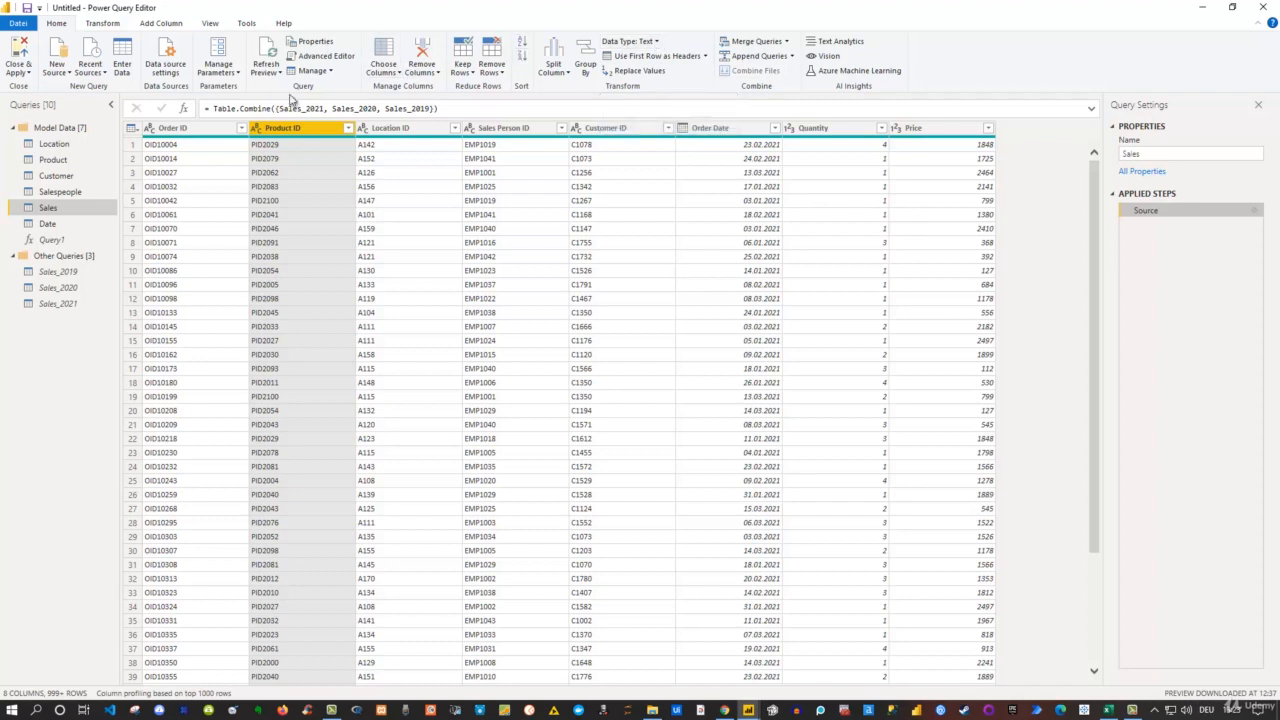
Examine the available data types and the column commands for Product ID, leaving without choosing any
left_click(257, 130)
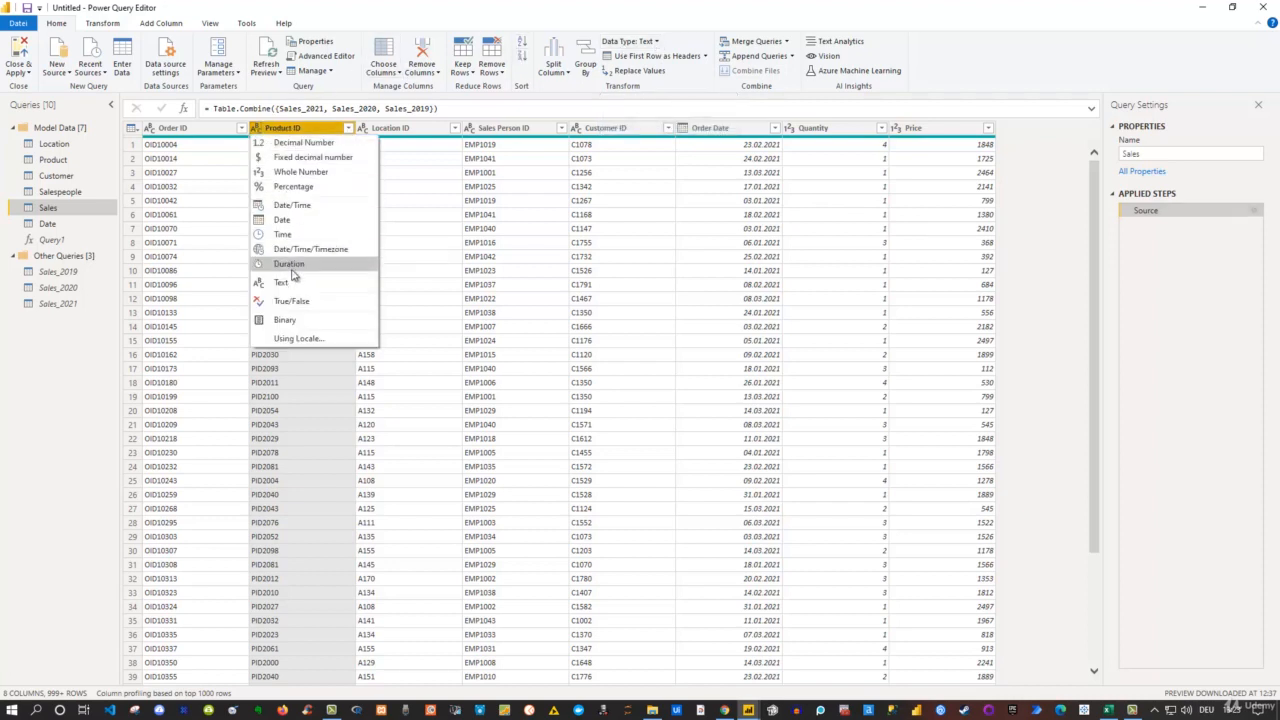
left_click(296, 128)
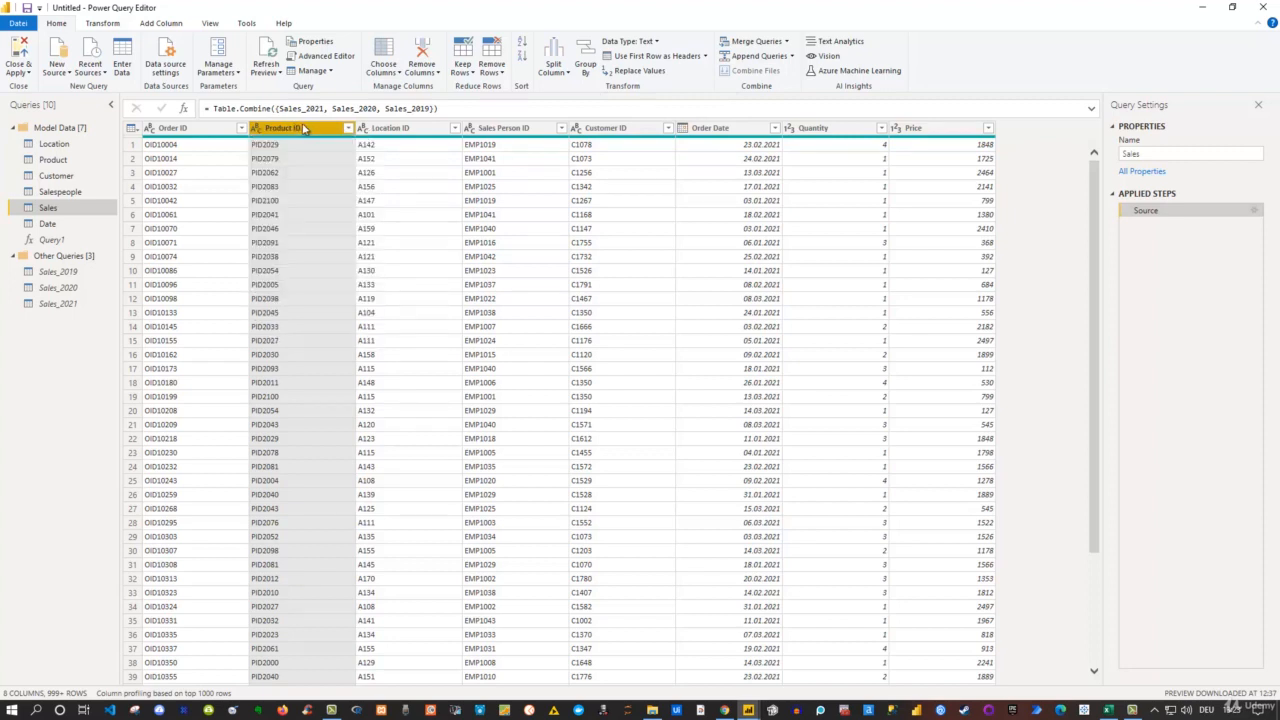
left_click(656, 45)
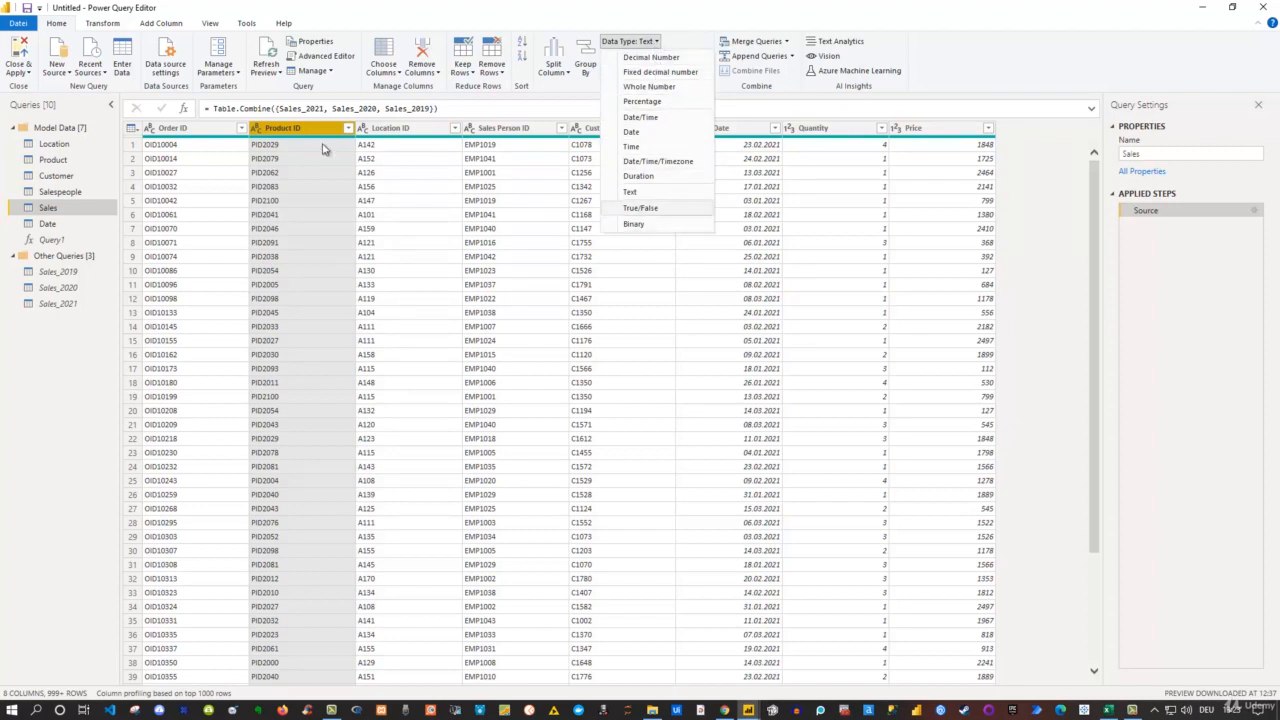
left_click_drag(283, 130, 284, 130)
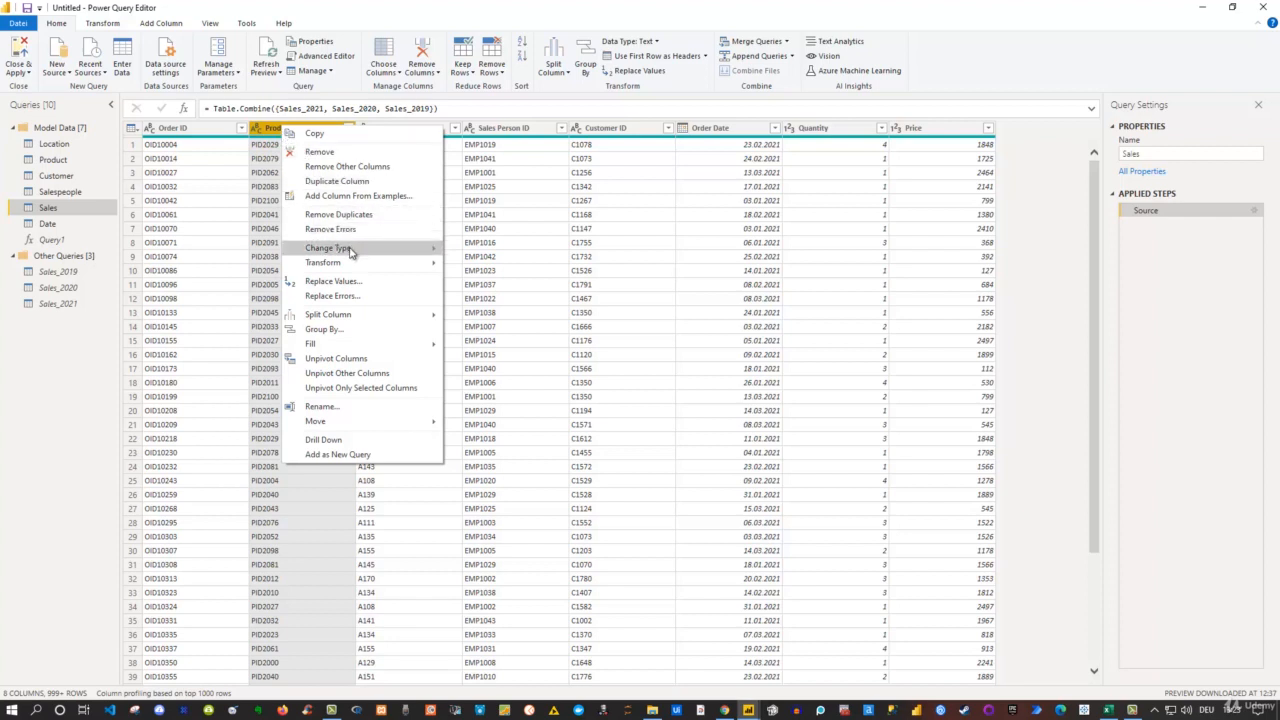
mouse_move(353, 253)
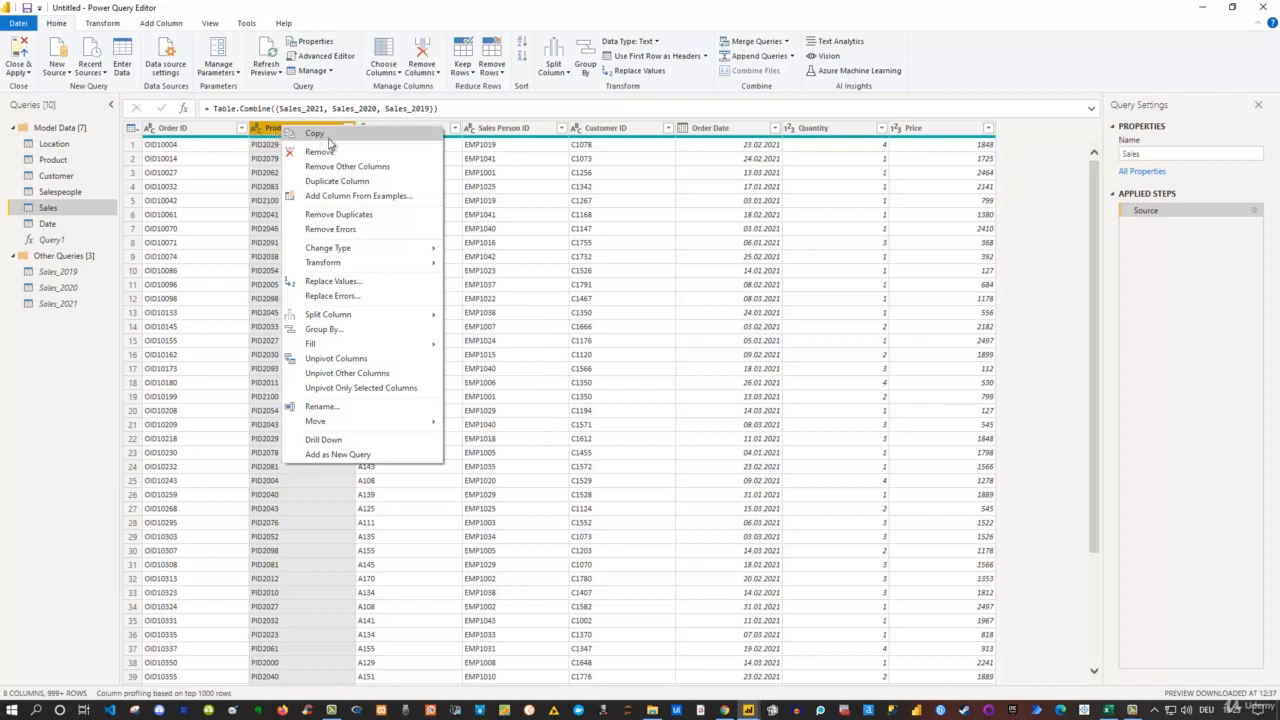
left_click(1066, 197)
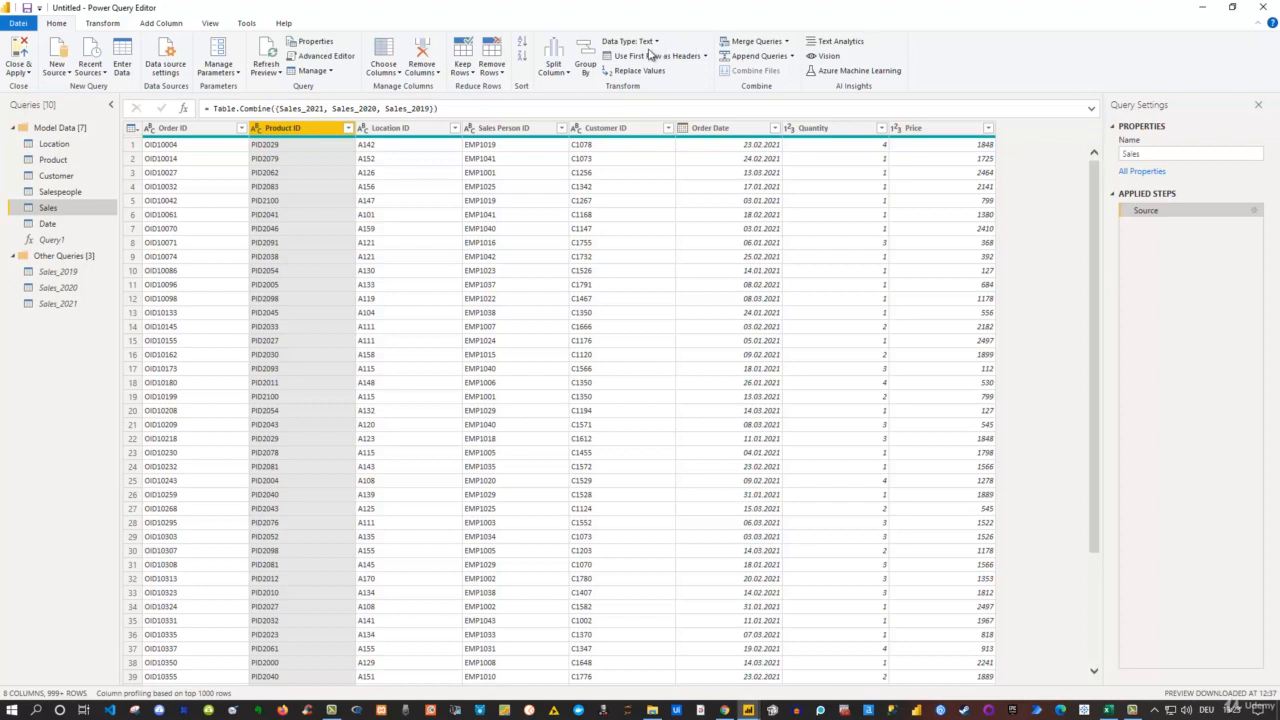
Use the first row of the Sales query as headers
left_click(705, 57)
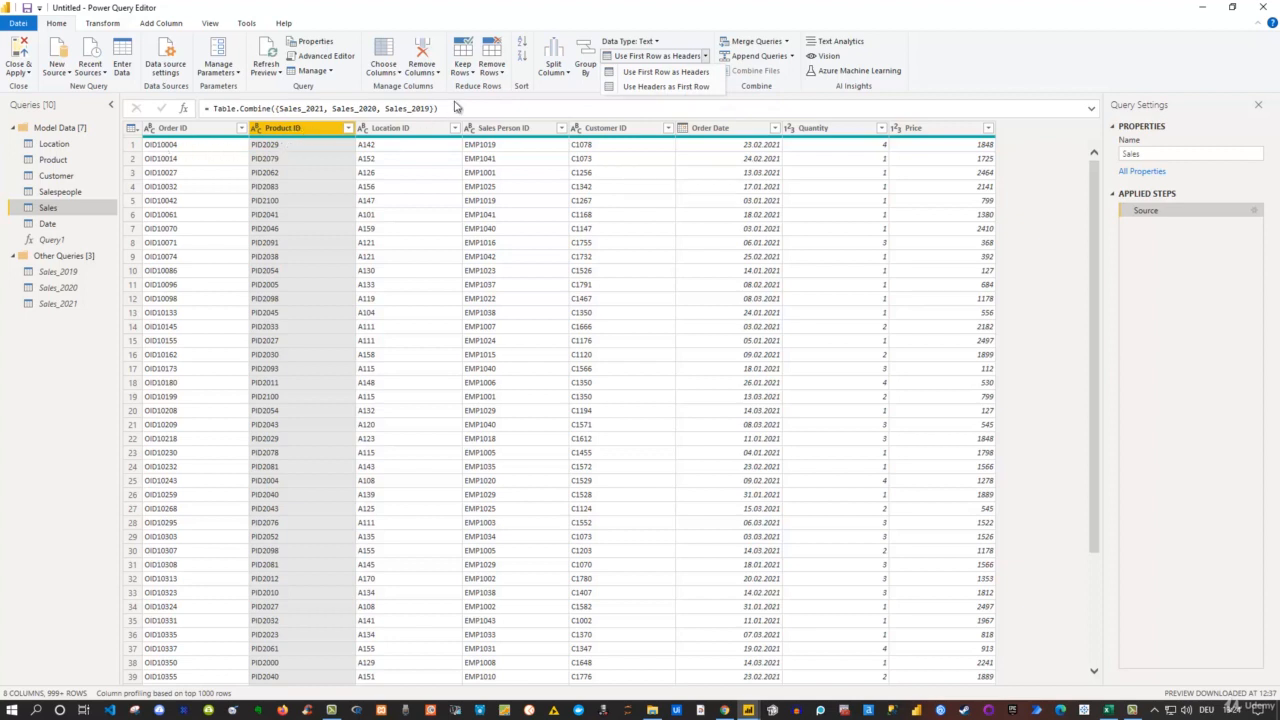
left_click(662, 71)
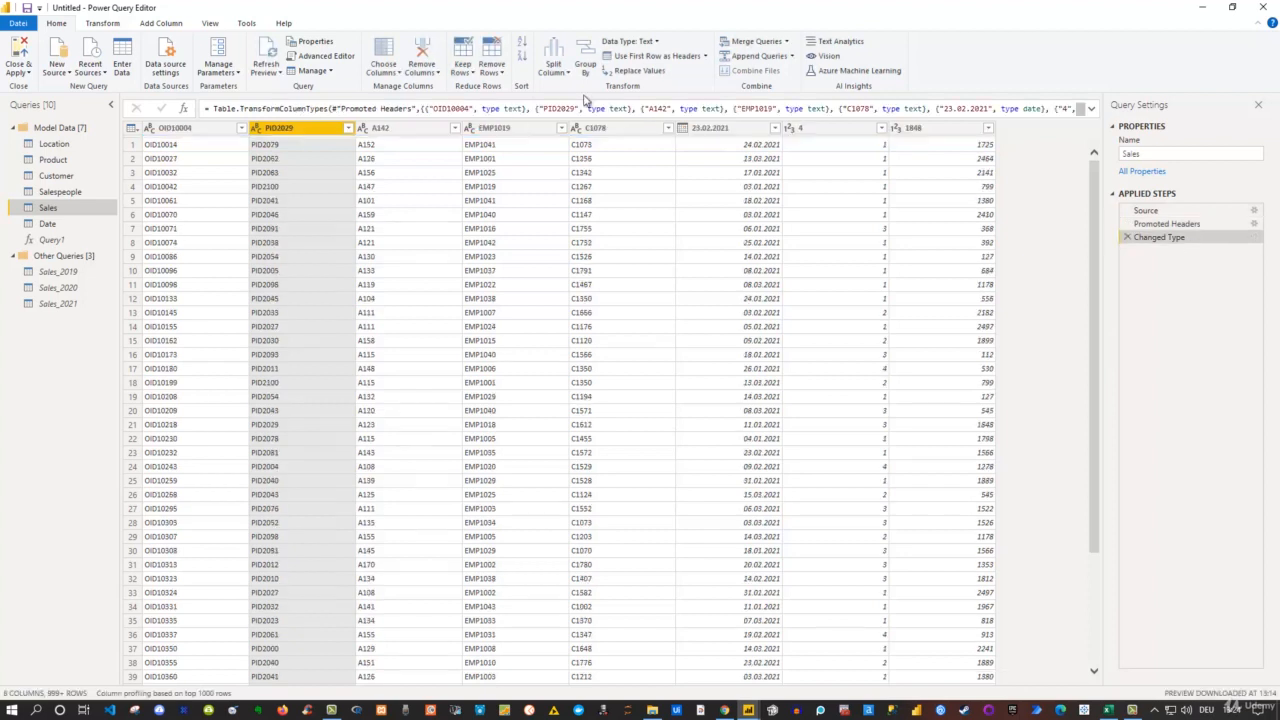
Delete the Changed Type and Promoted Headers steps from the Sales query
left_click(1127, 237)
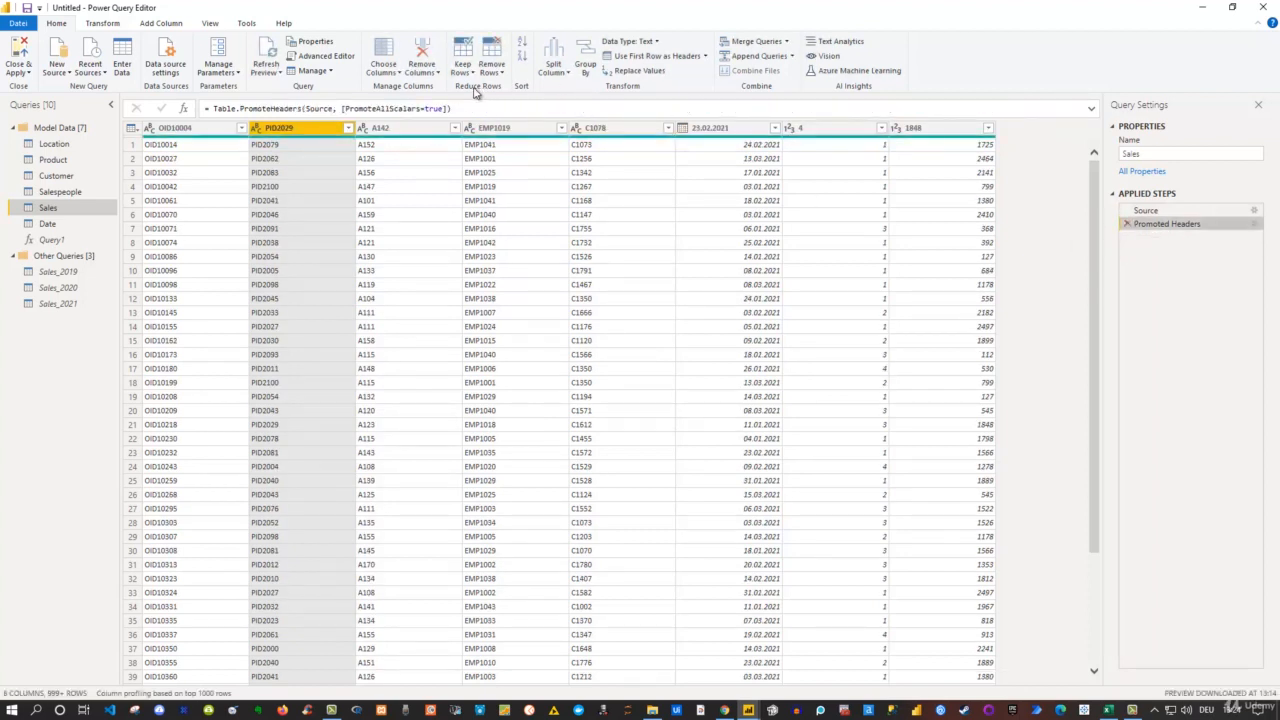
left_click(1127, 225)
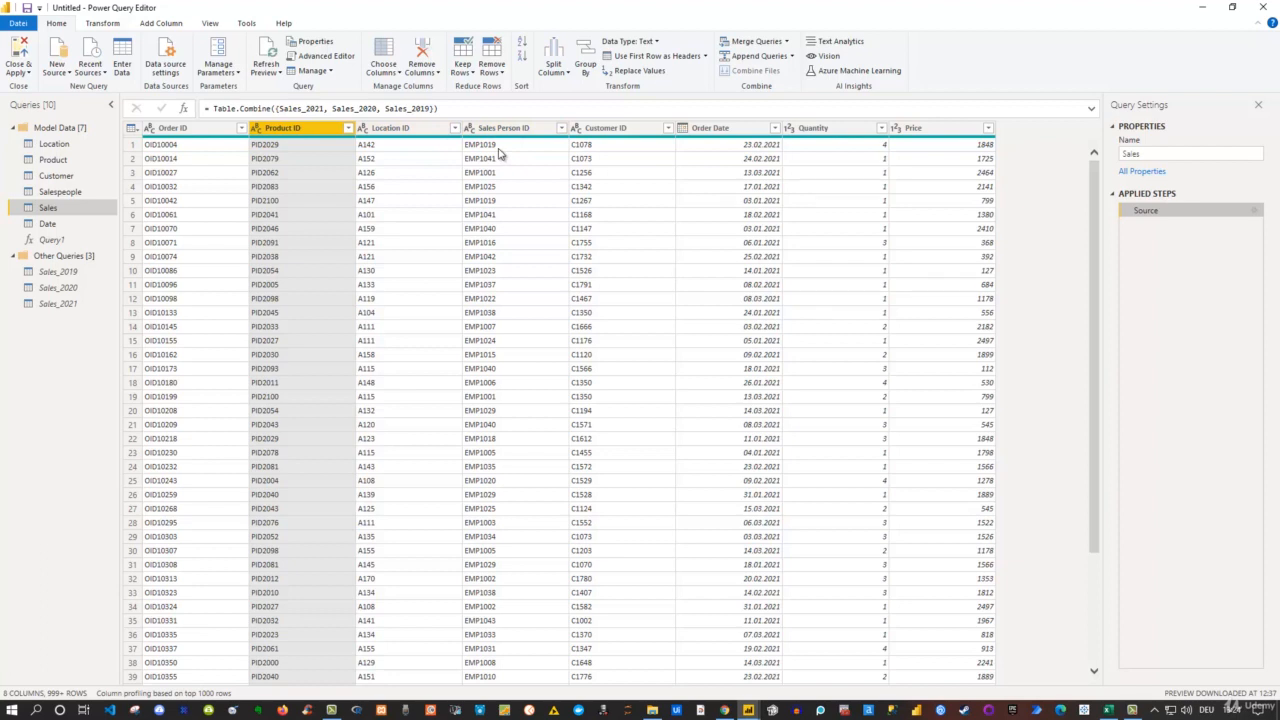
Turn the Sales query's headers into its first row, and delete the resulting Changed Type and Demoted Headers steps
left_click(707, 57)
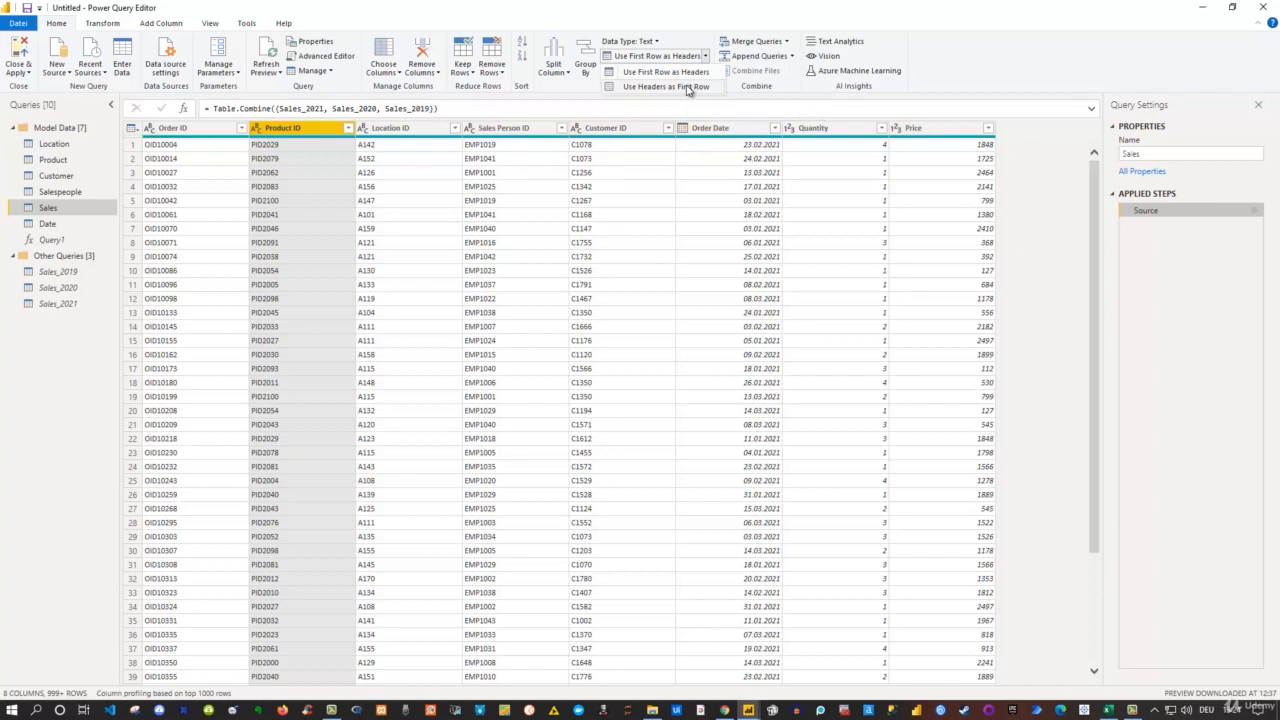
left_click(688, 87)
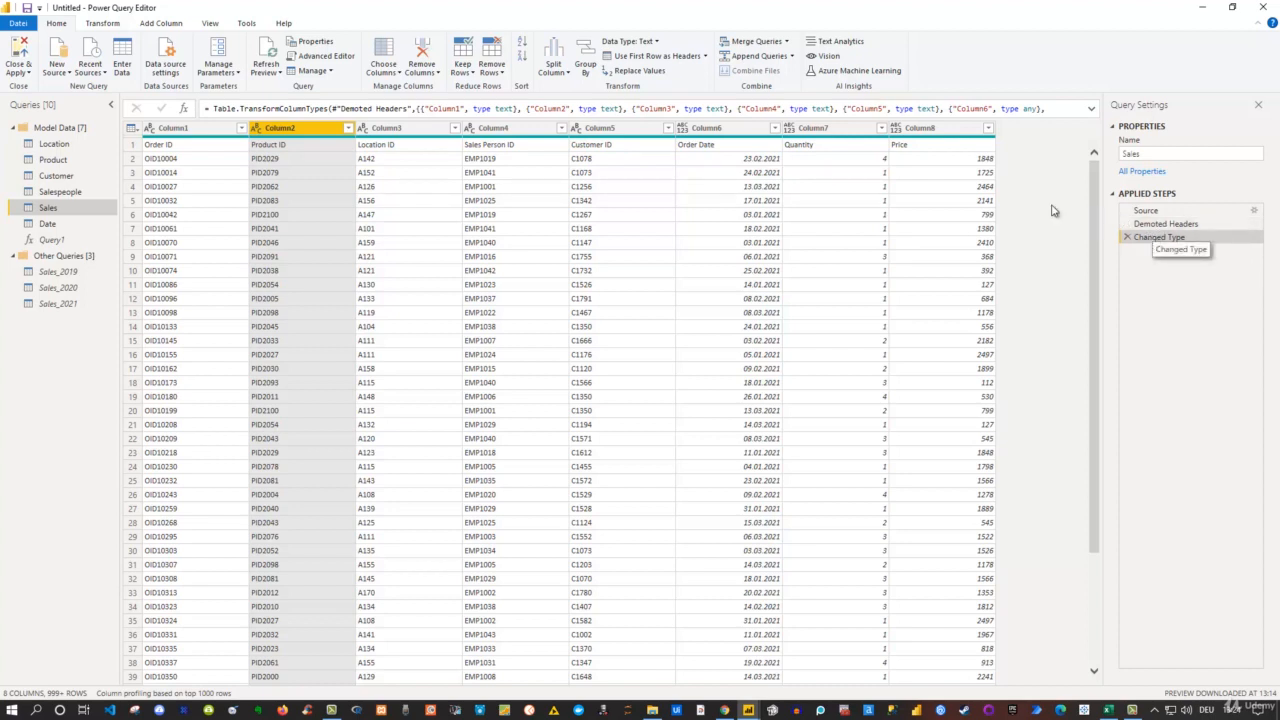
left_click(1128, 238)
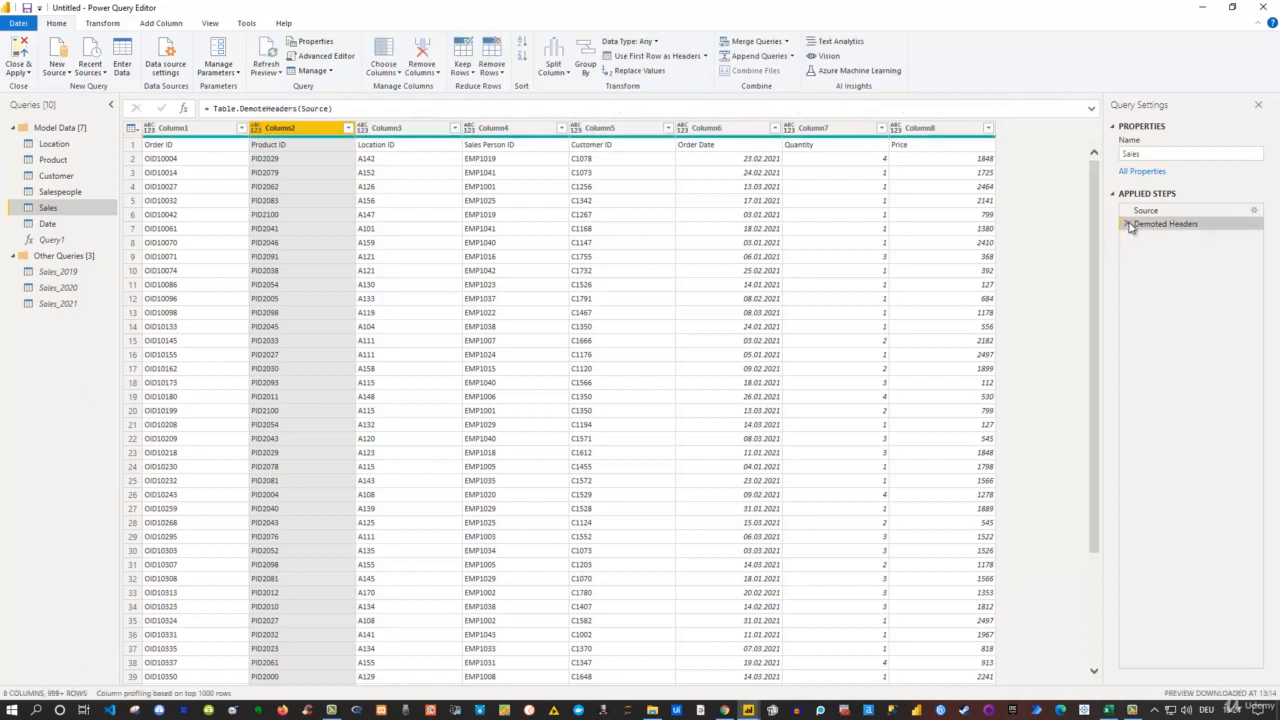
left_click(1128, 224)
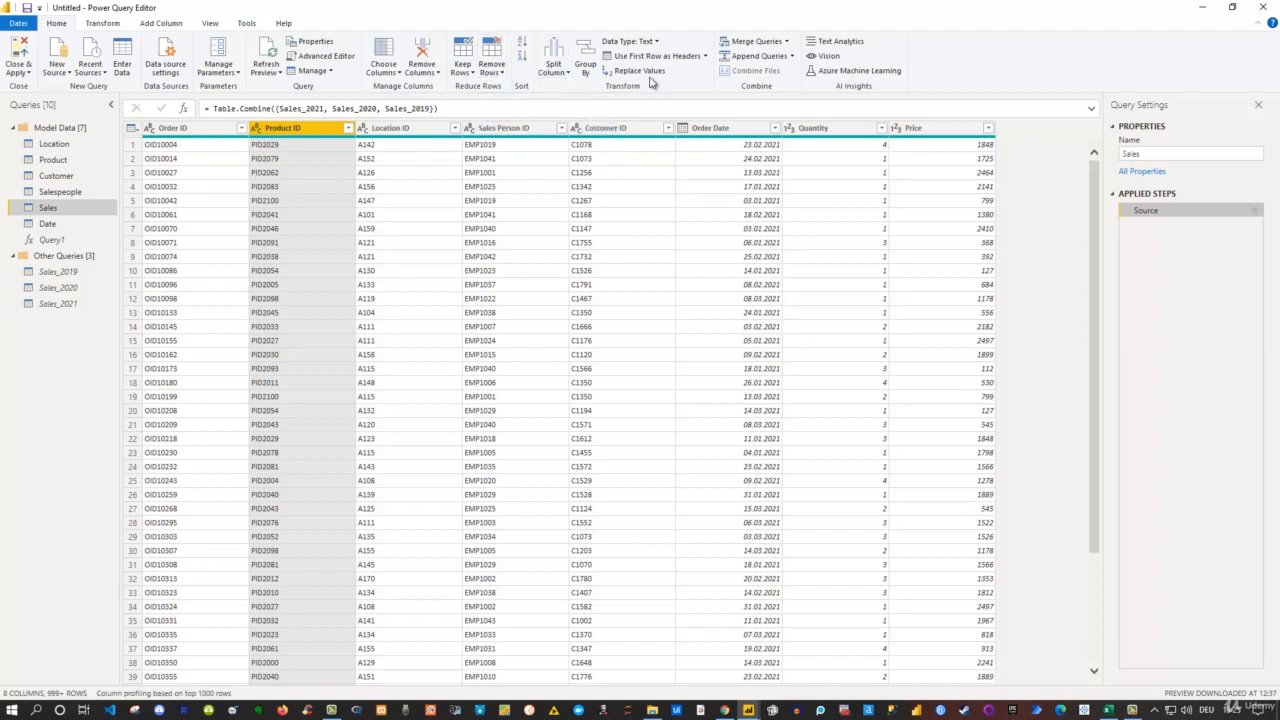
Replace a surname with a shortened form in the Salespeople query's Salesperson Name column, and delete the Replaced Value step
left_click(66, 192)
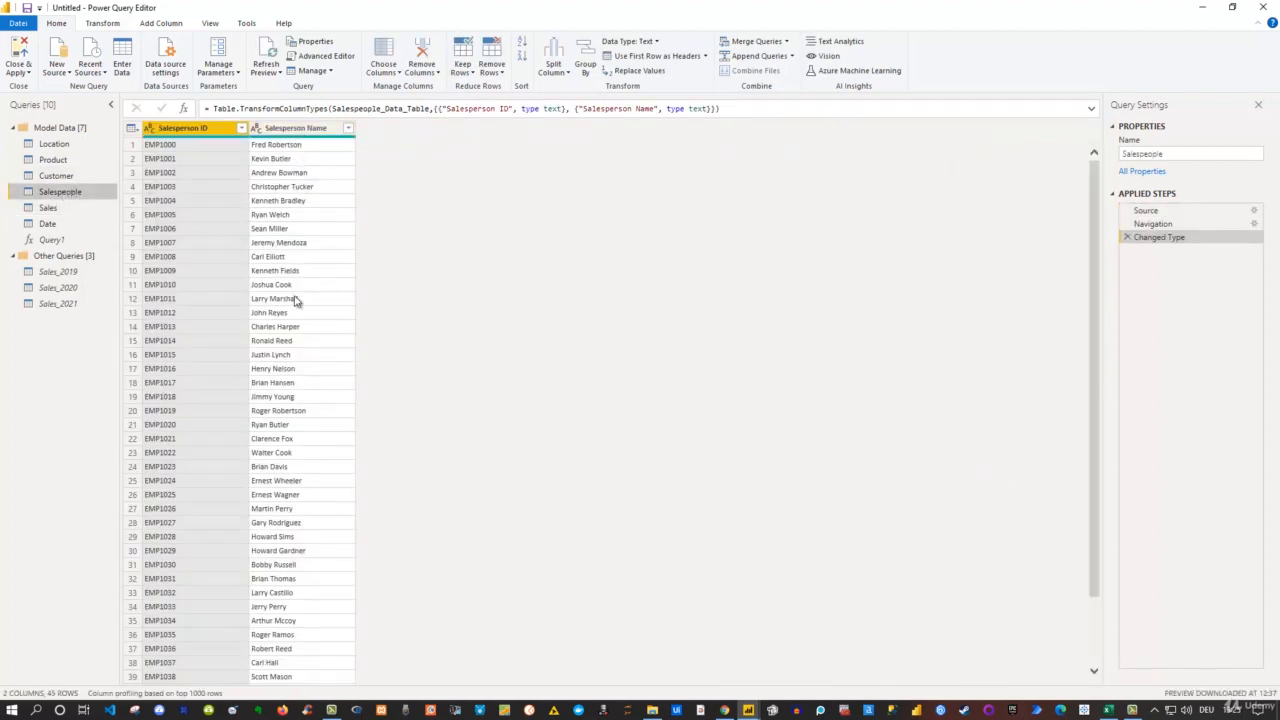
left_click(316, 130)
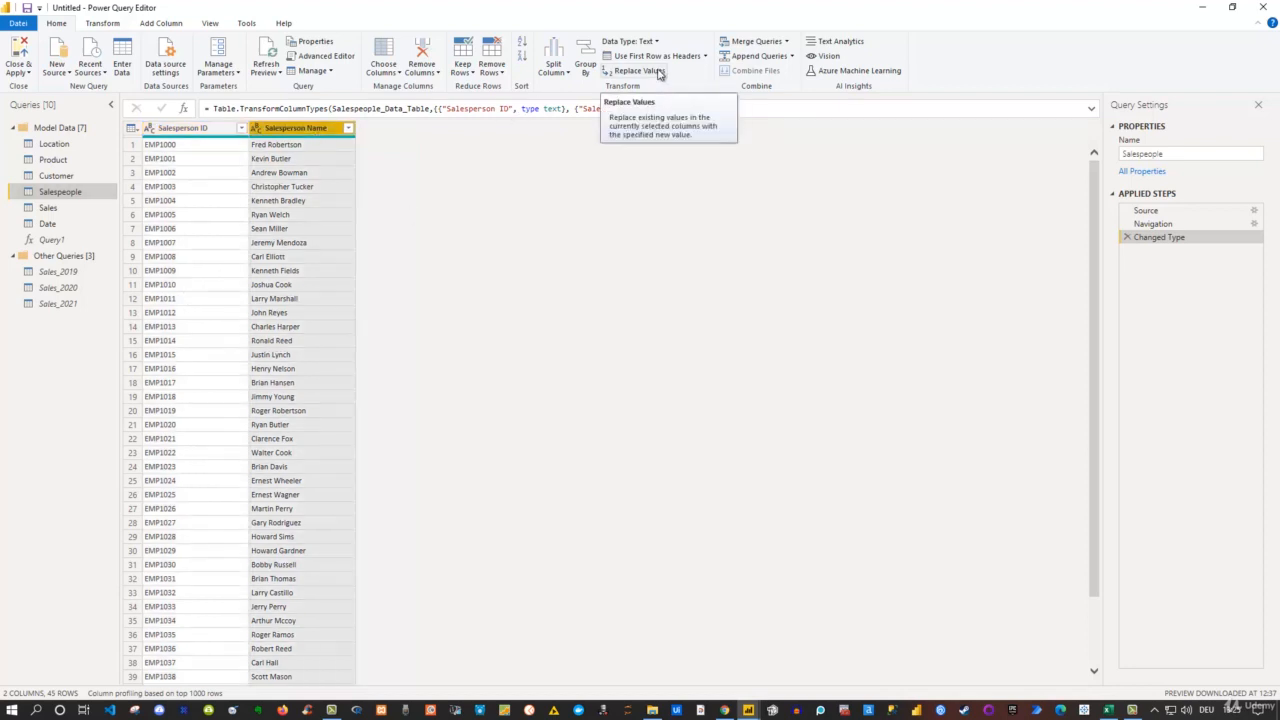
left_click(658, 72)
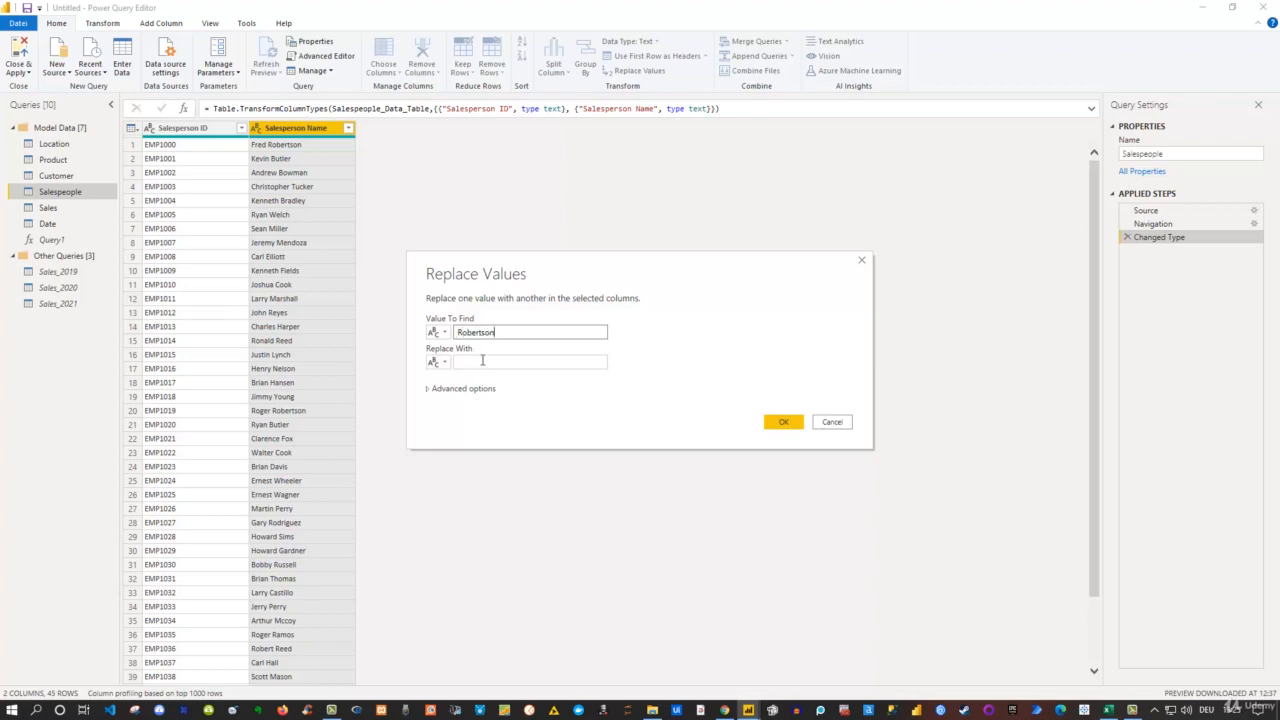
left_click(480, 361)
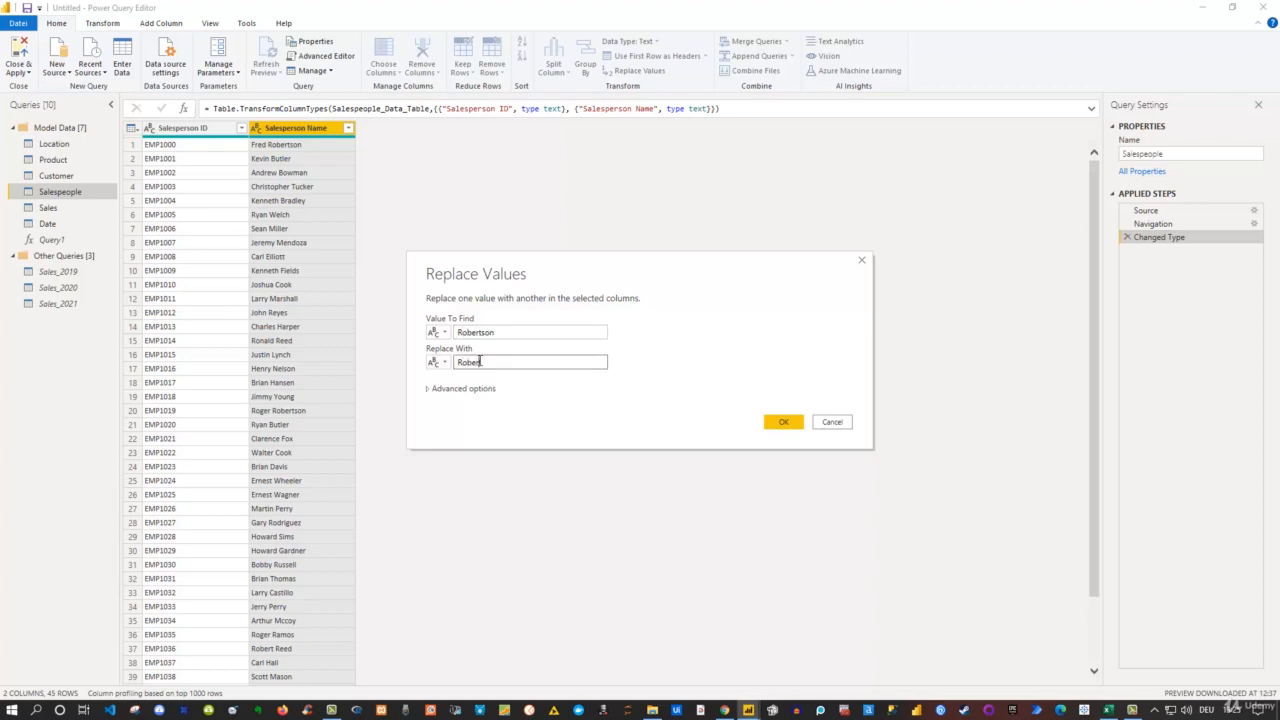
type("Robert")
left_click(781, 422)
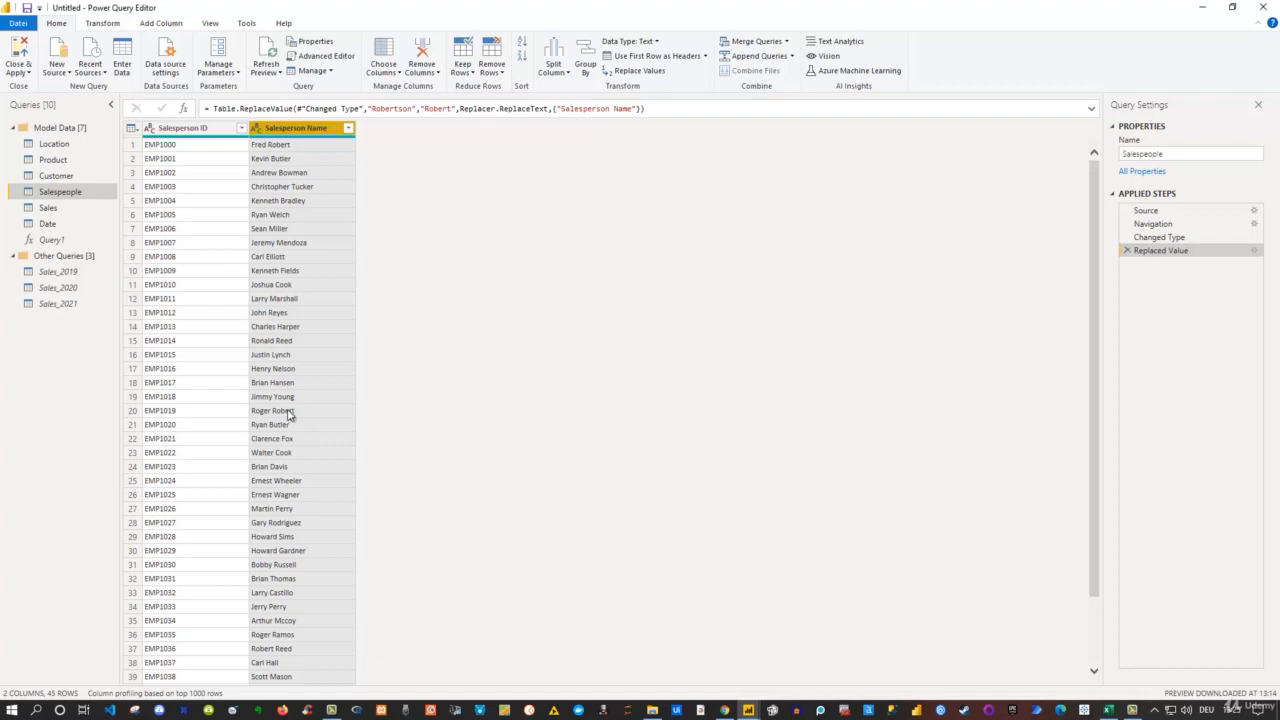
left_click(1128, 251)
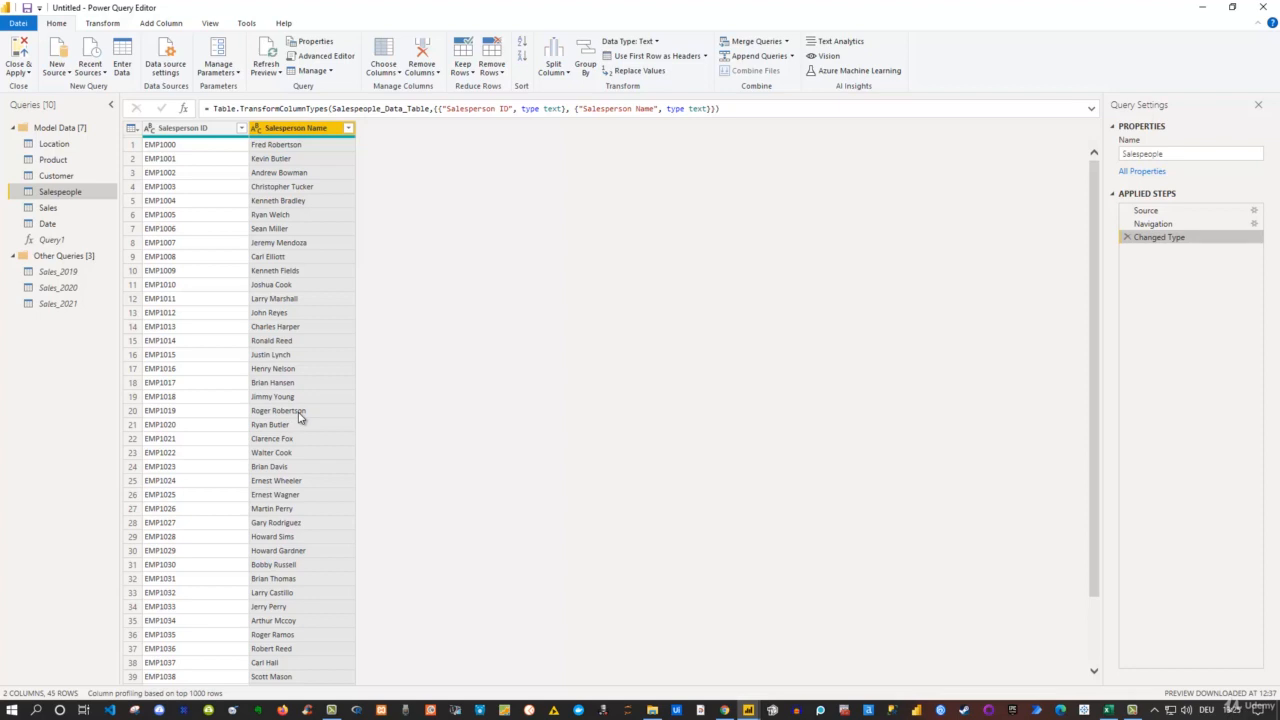
Open Replace Values for the Salesperson Name column again and close it without entering any values
left_click(324, 247)
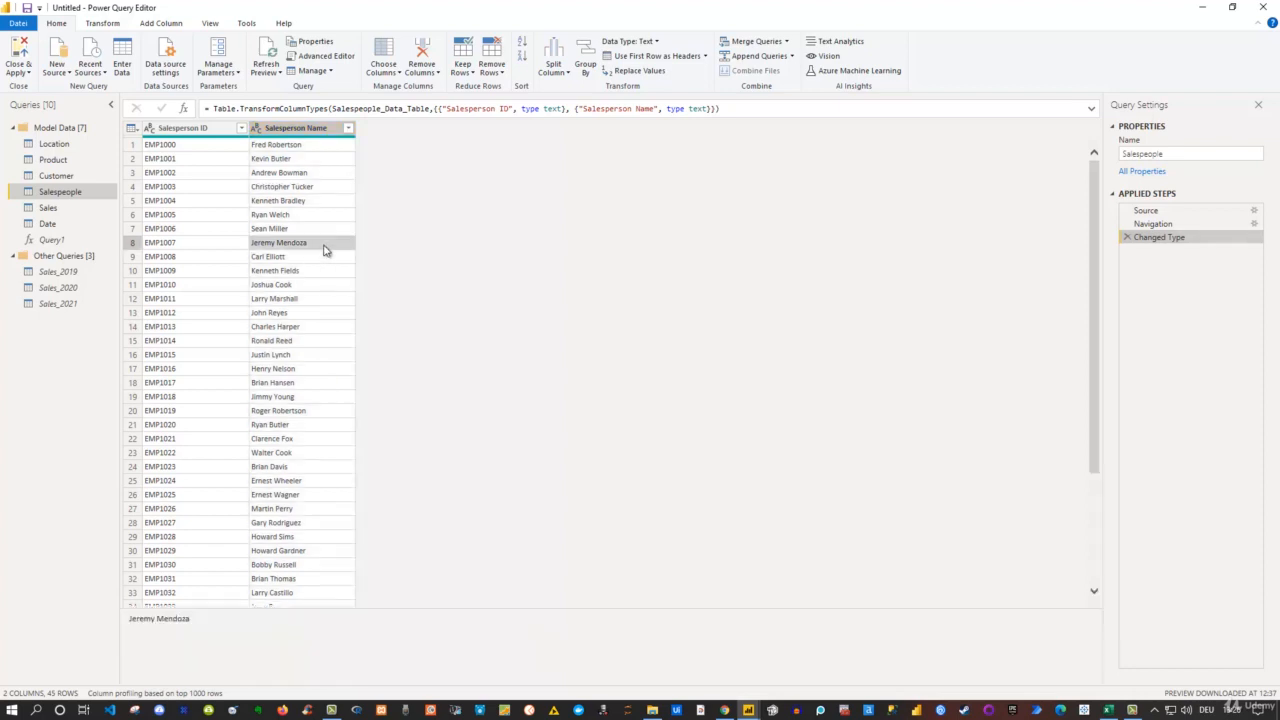
right_click(293, 247)
left_click(272, 248)
left_click(287, 136)
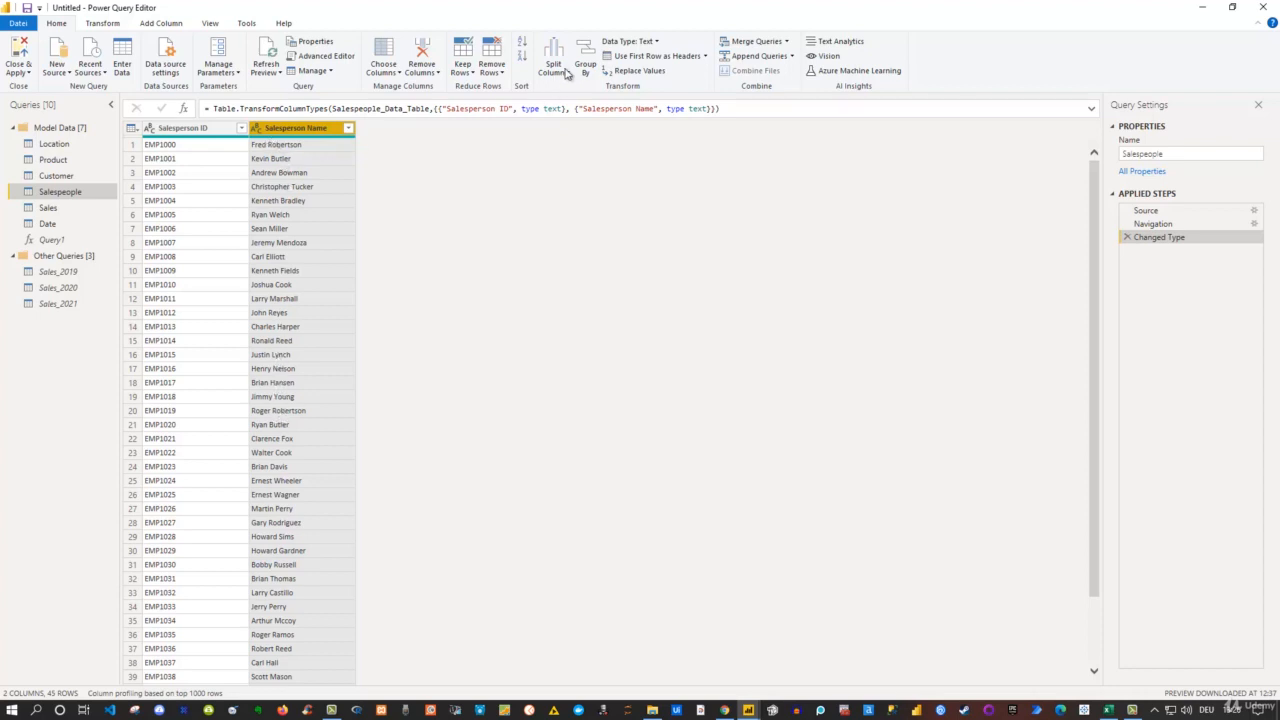
left_click(645, 72)
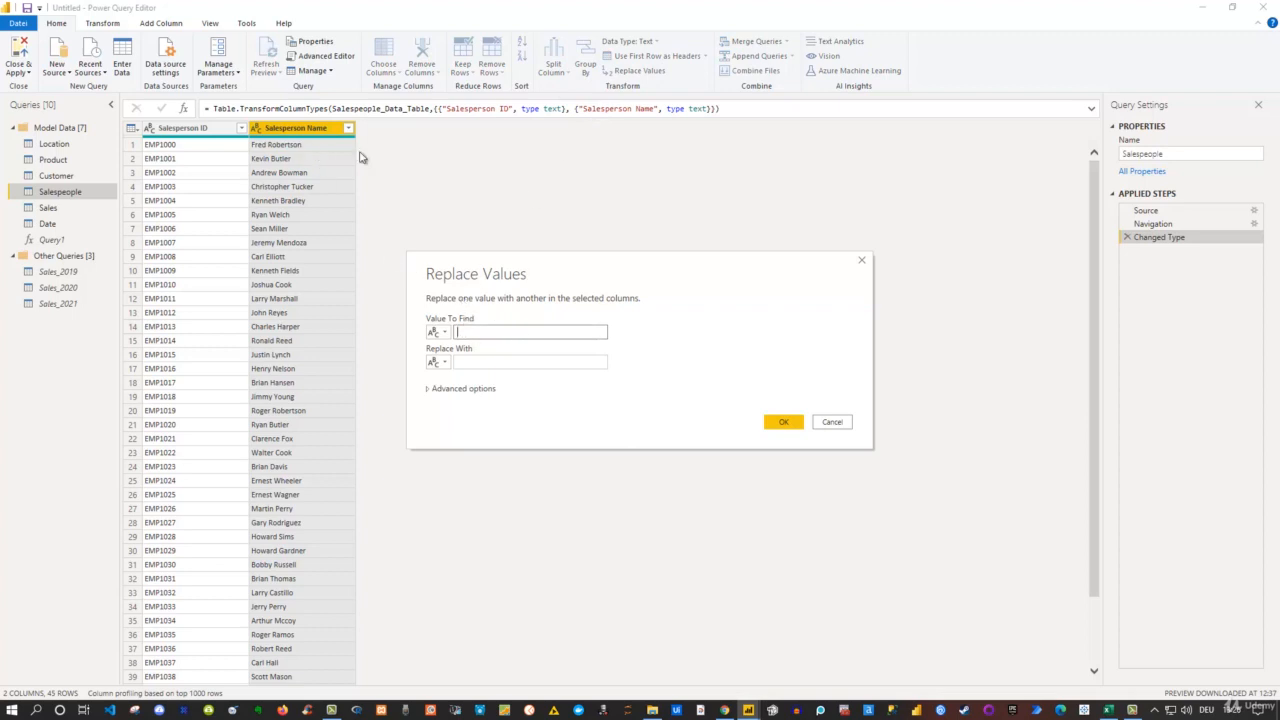
left_click(862, 260)
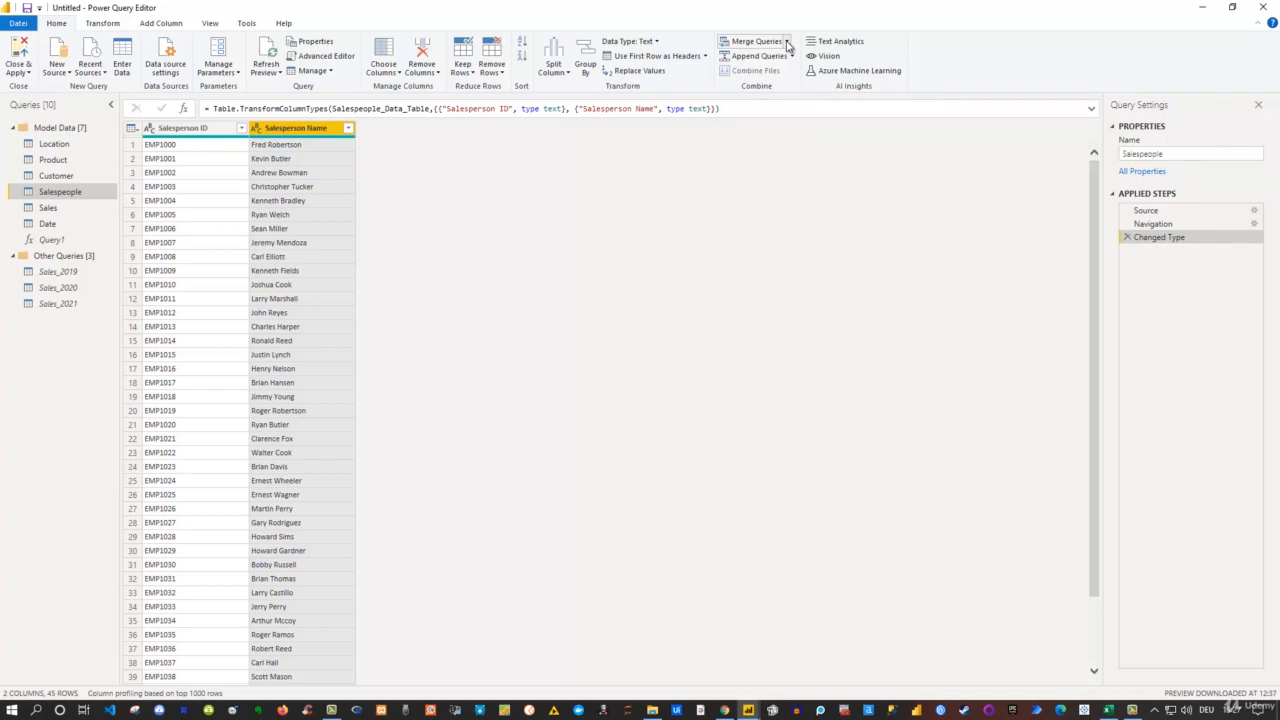
View the Merge Queries options without choosing one, and compare the Transform commands with the Home commands
left_click(787, 44)
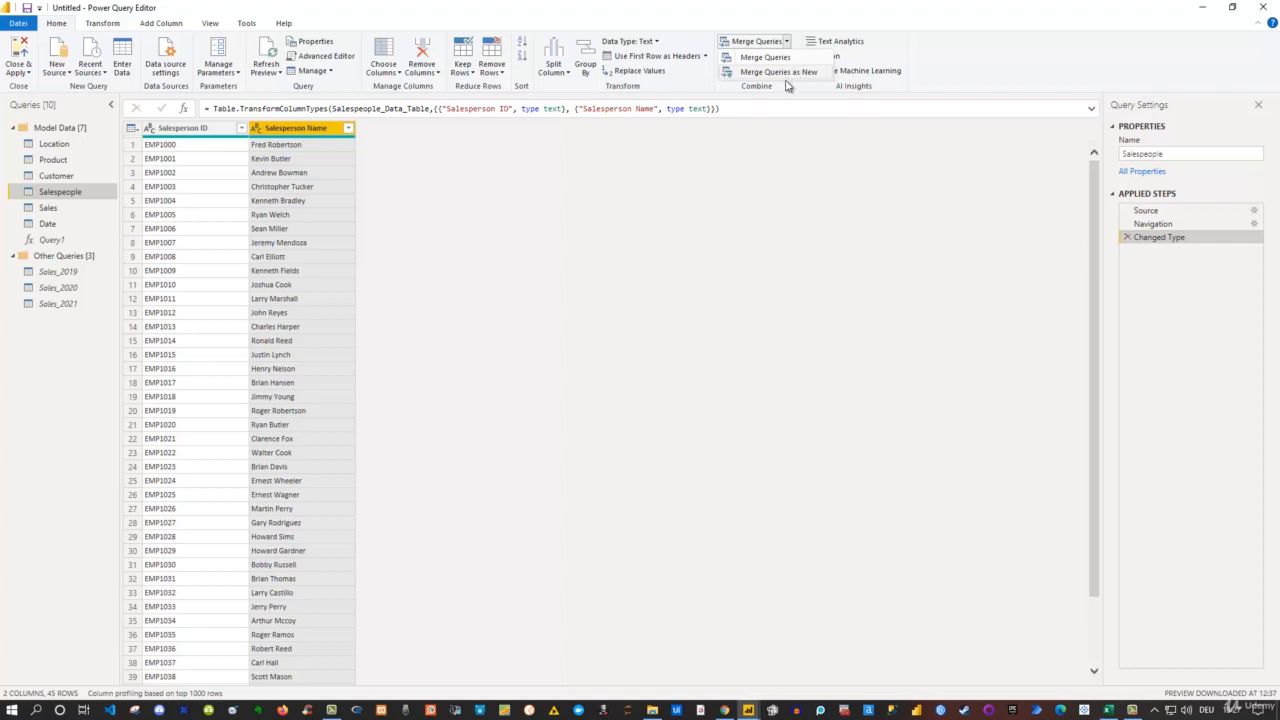
left_click(803, 158)
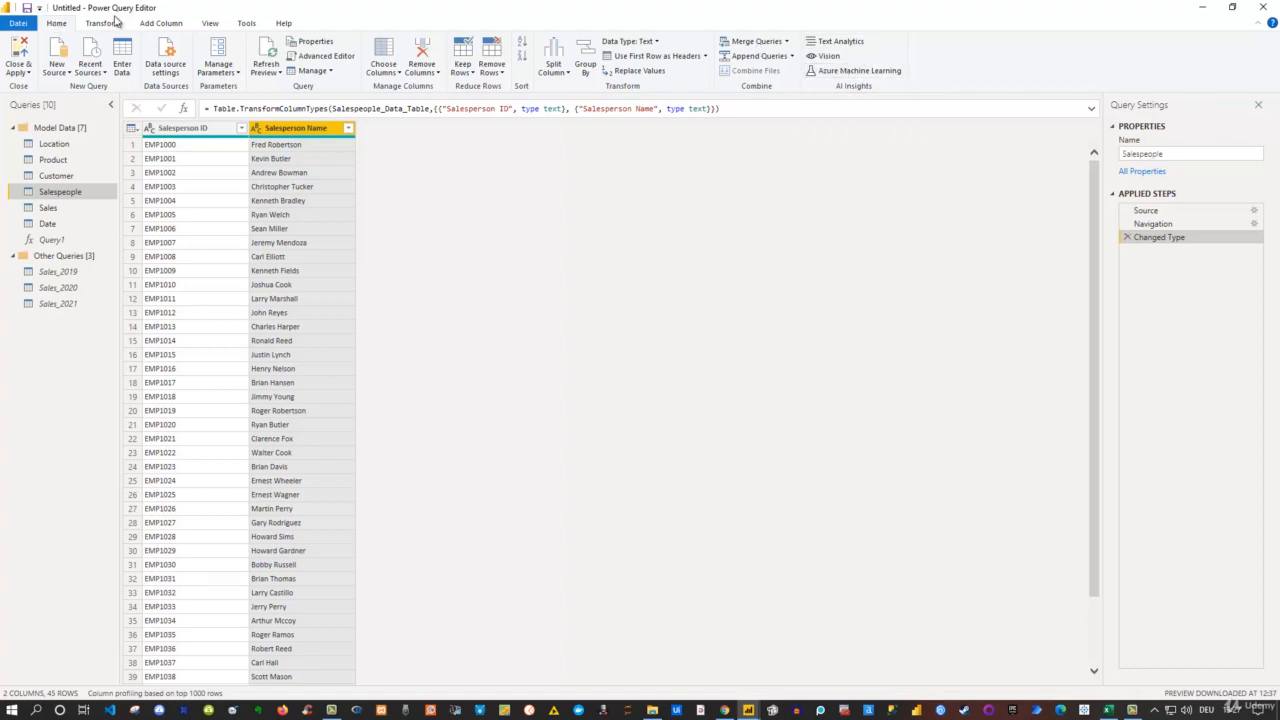
left_click(102, 24)
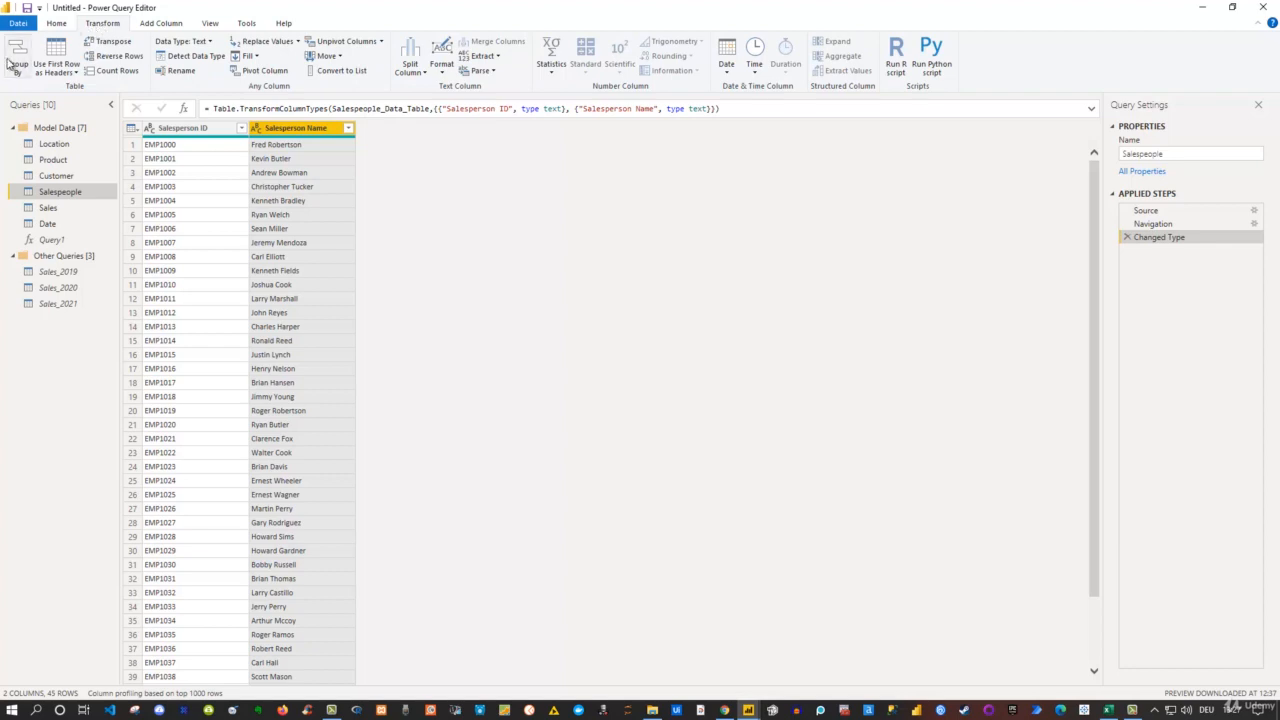
left_click(56, 24)
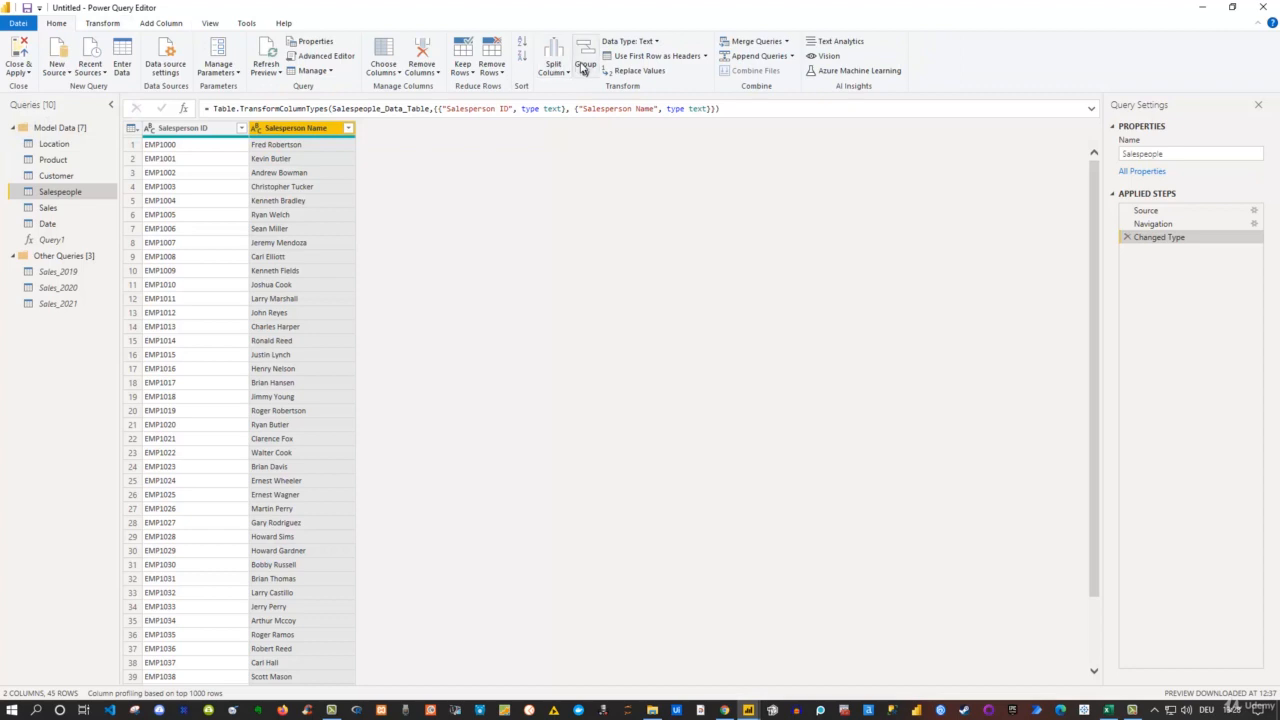
Open the Salesperson Name column's header for renaming and leave it without entering a new name
left_click(96, 27)
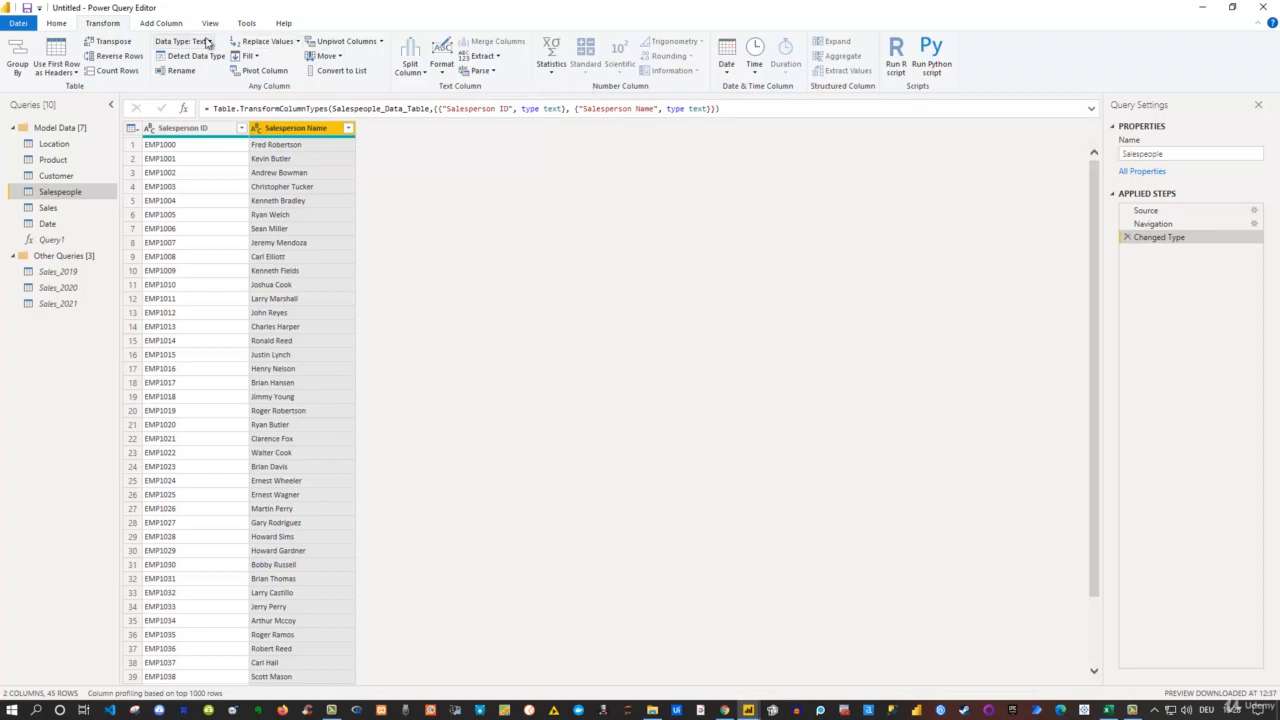
left_click(184, 70)
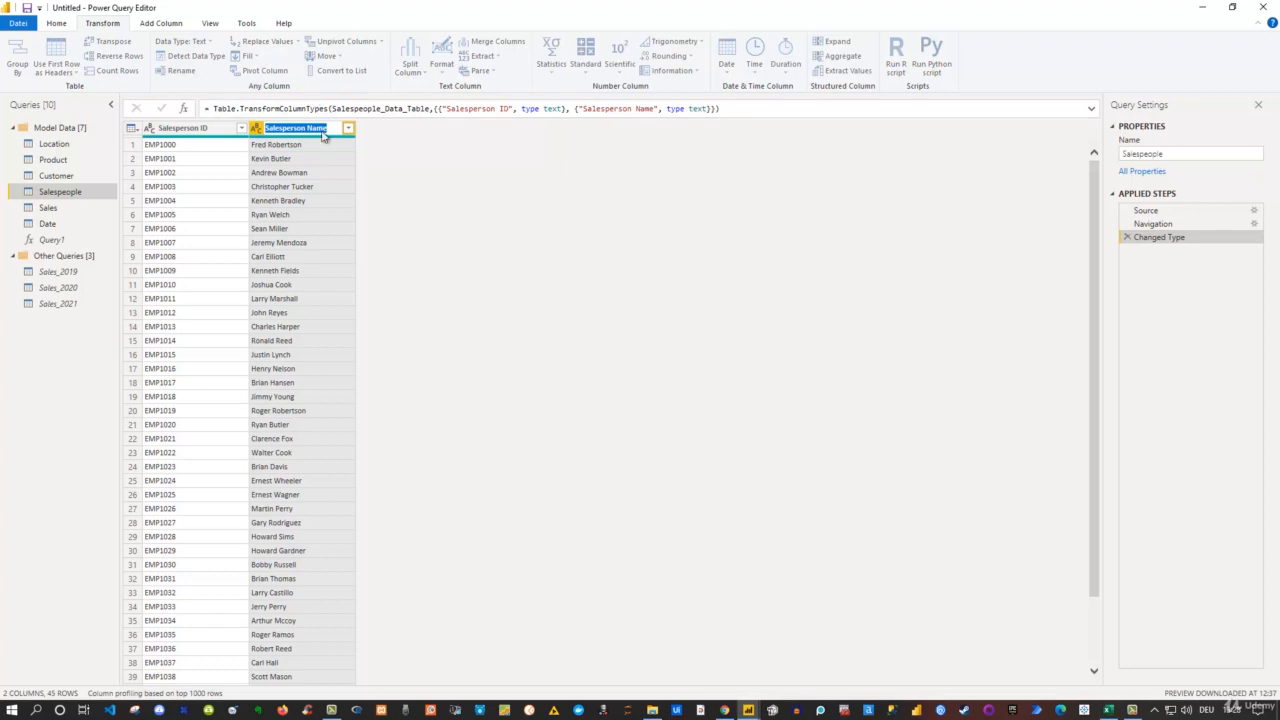
key("Return")
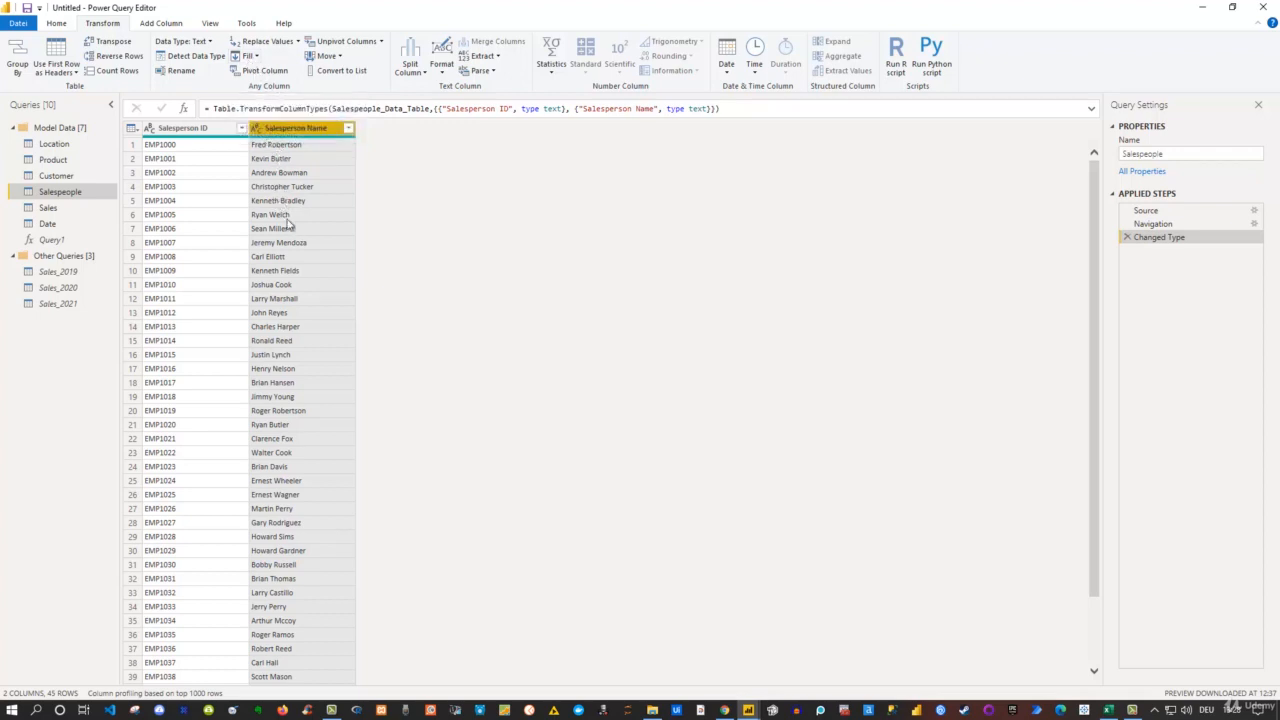
Examine the Fill directions available for the Salesperson ID column without applying one
left_click(193, 150)
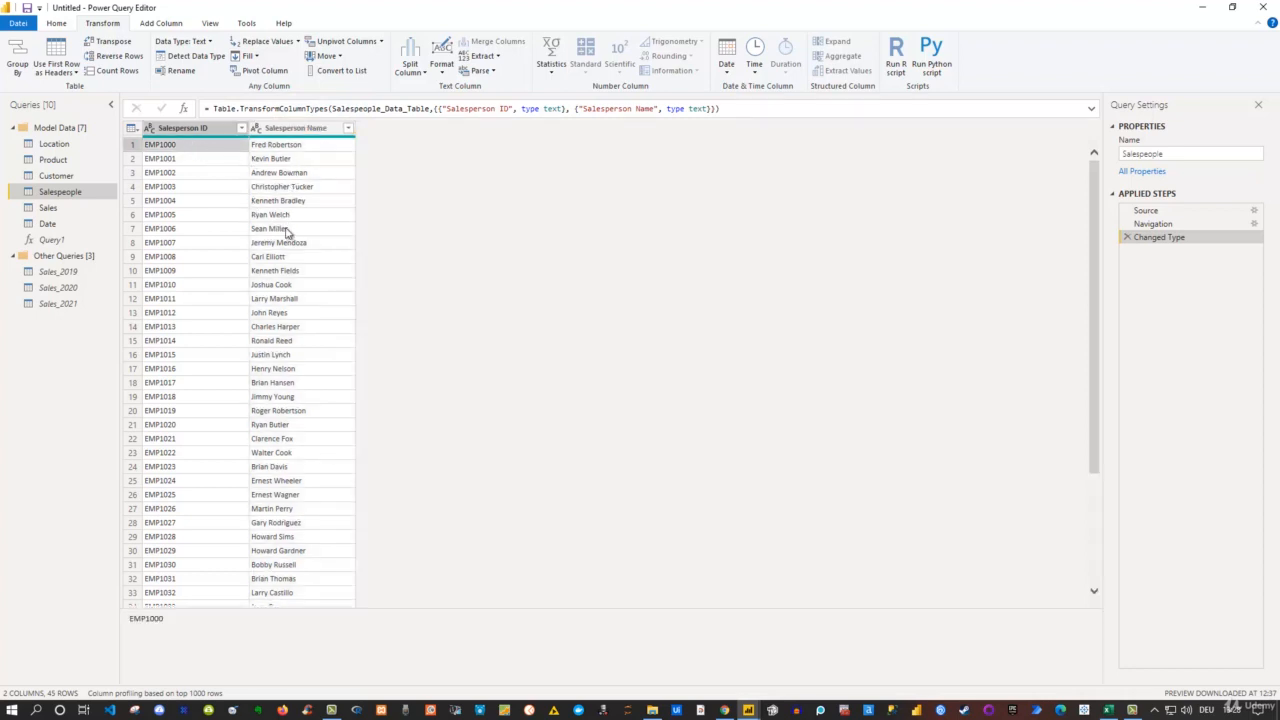
left_click(205, 260)
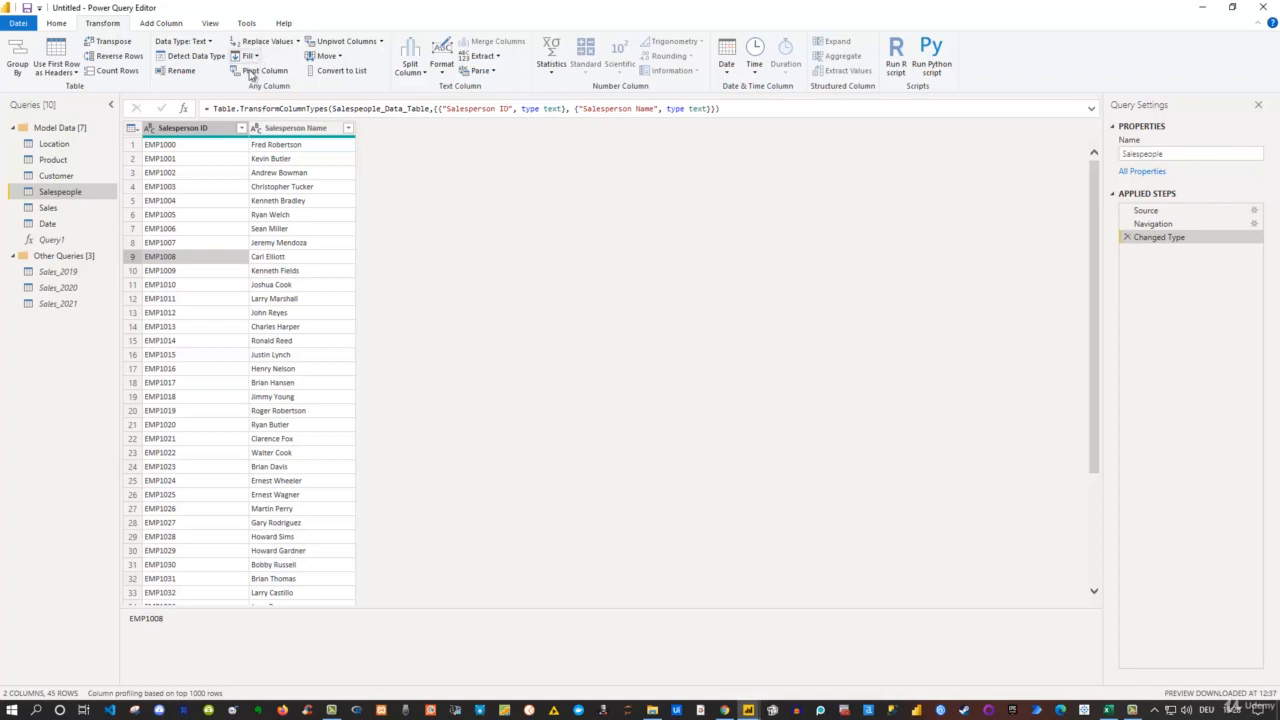
left_click(208, 146)
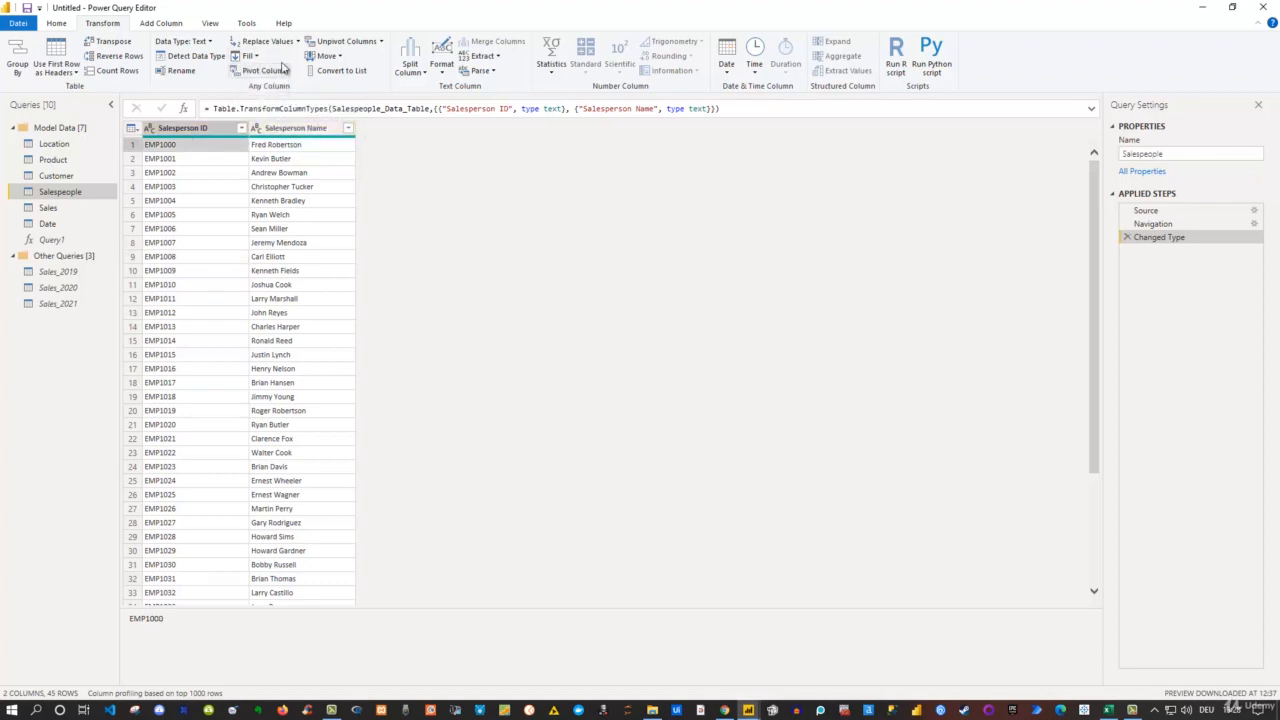
left_click(250, 56)
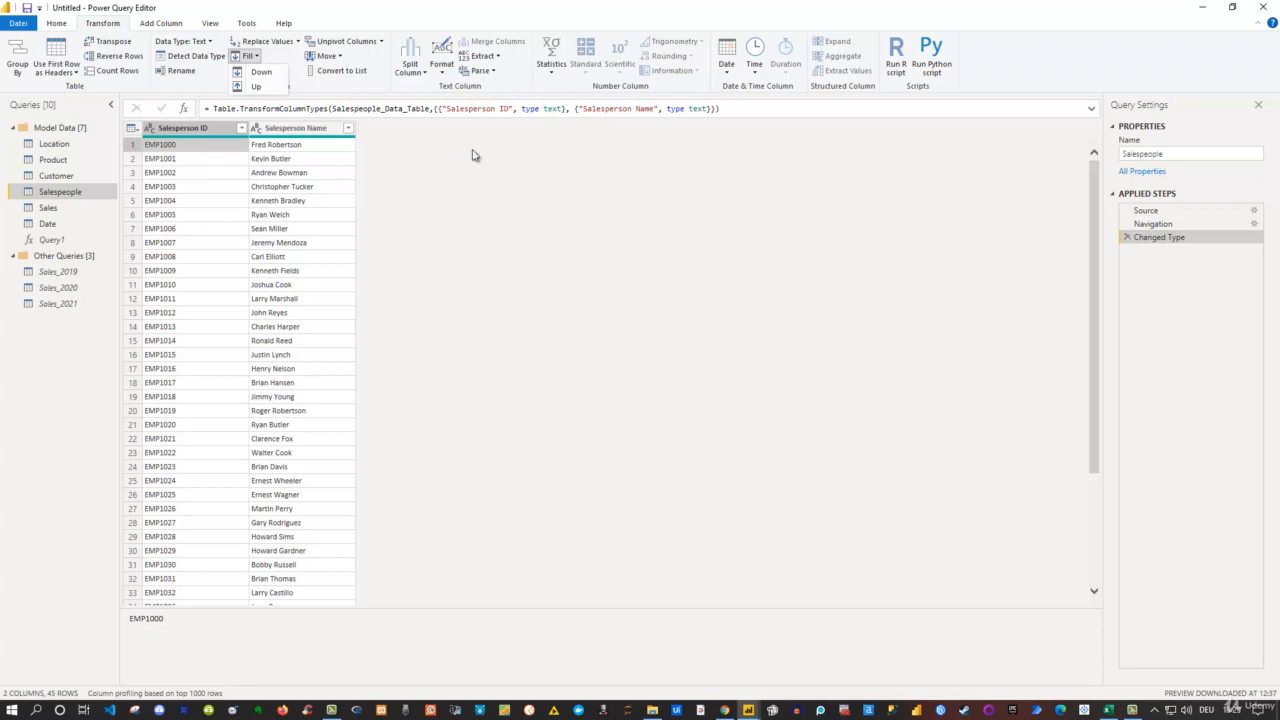
left_click(538, 203)
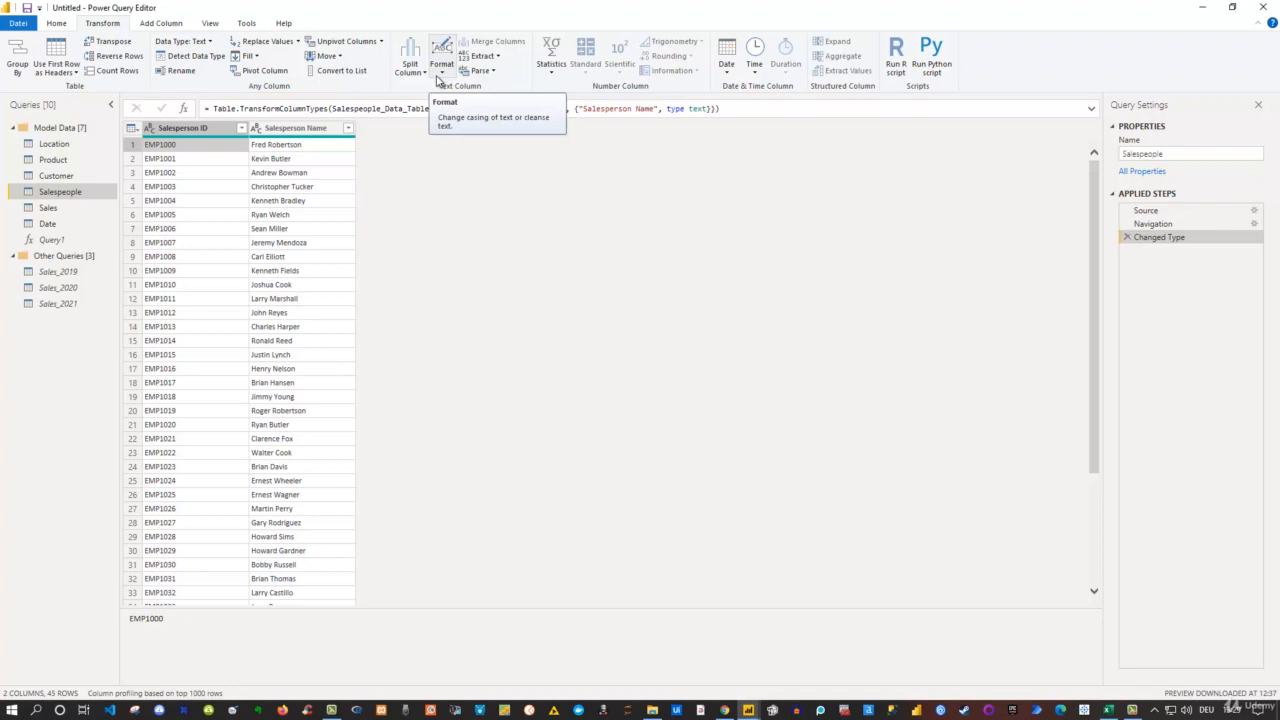
Examine the standard arithmetic operations for the Sales query's Price column, opening Add and cancelling it
left_click(55, 224)
left_click(52, 208)
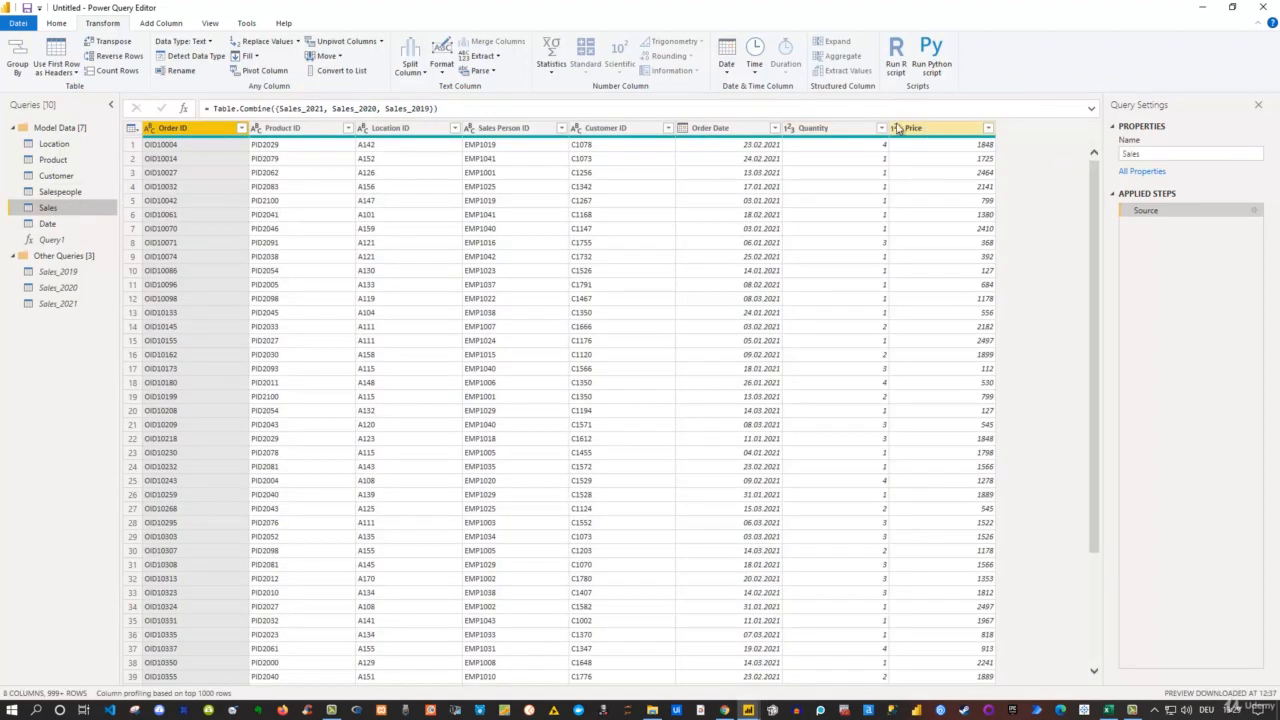
left_click(945, 129)
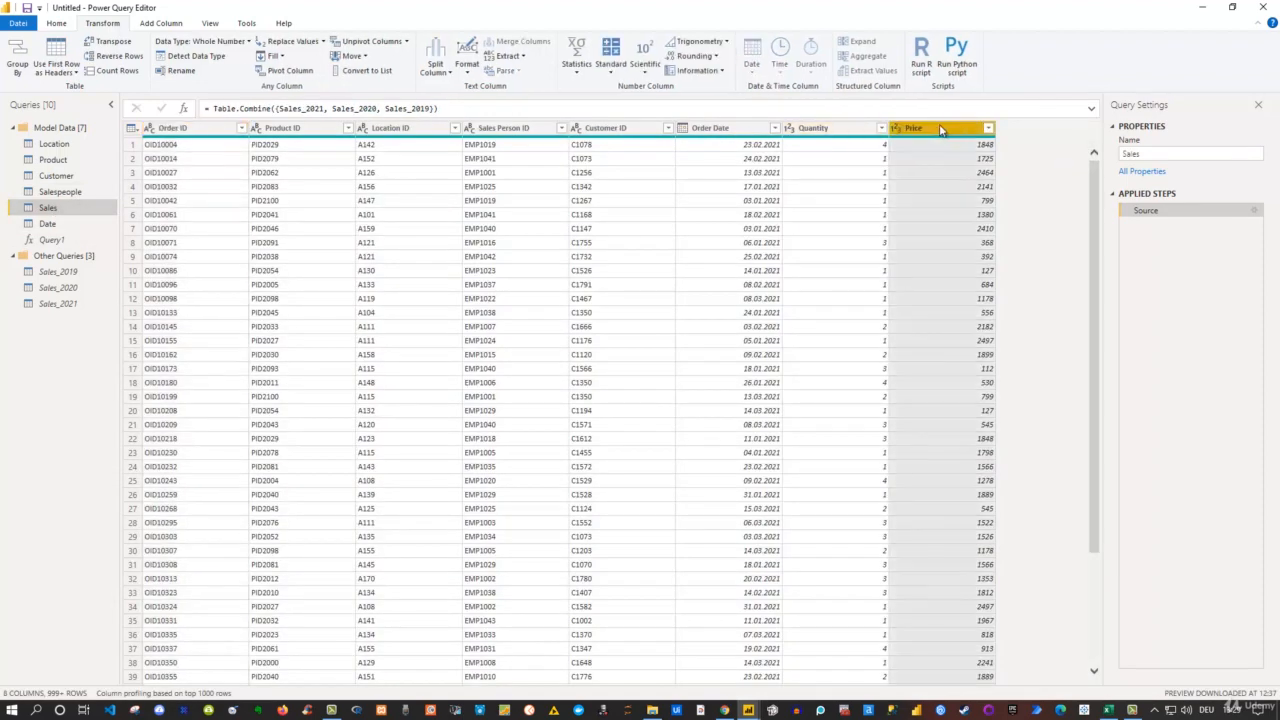
left_click(612, 76)
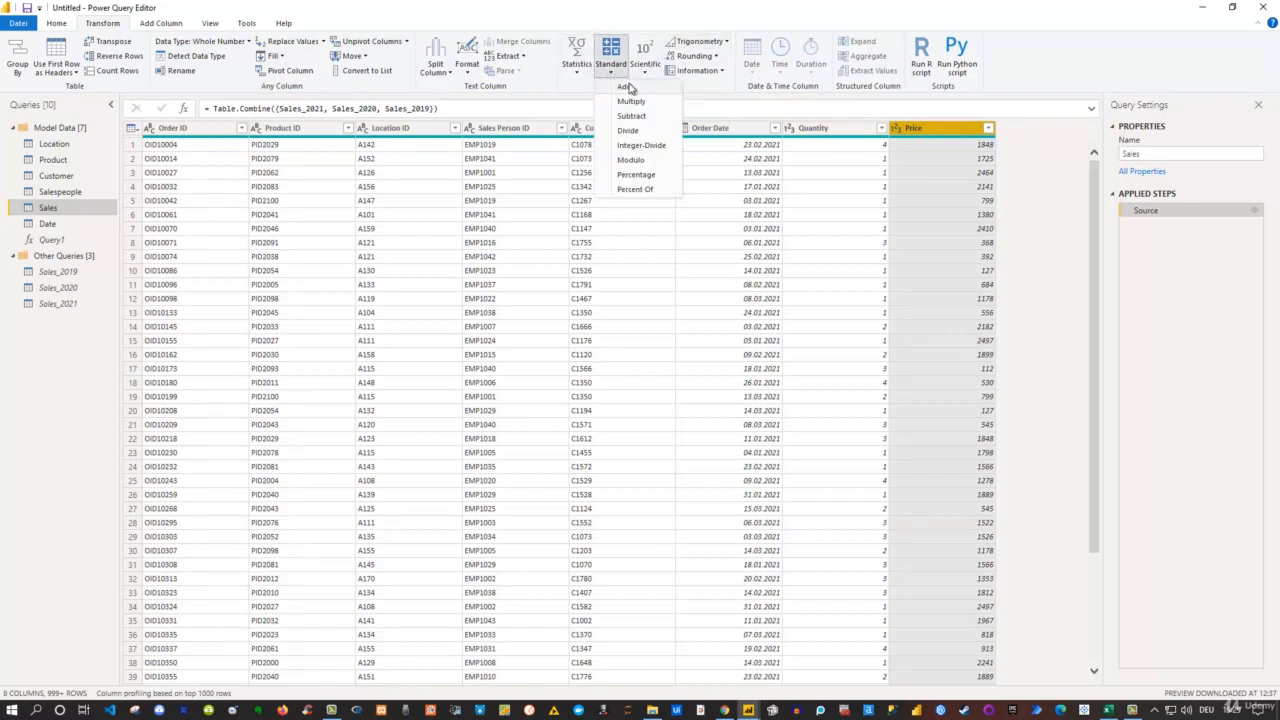
left_click(628, 88)
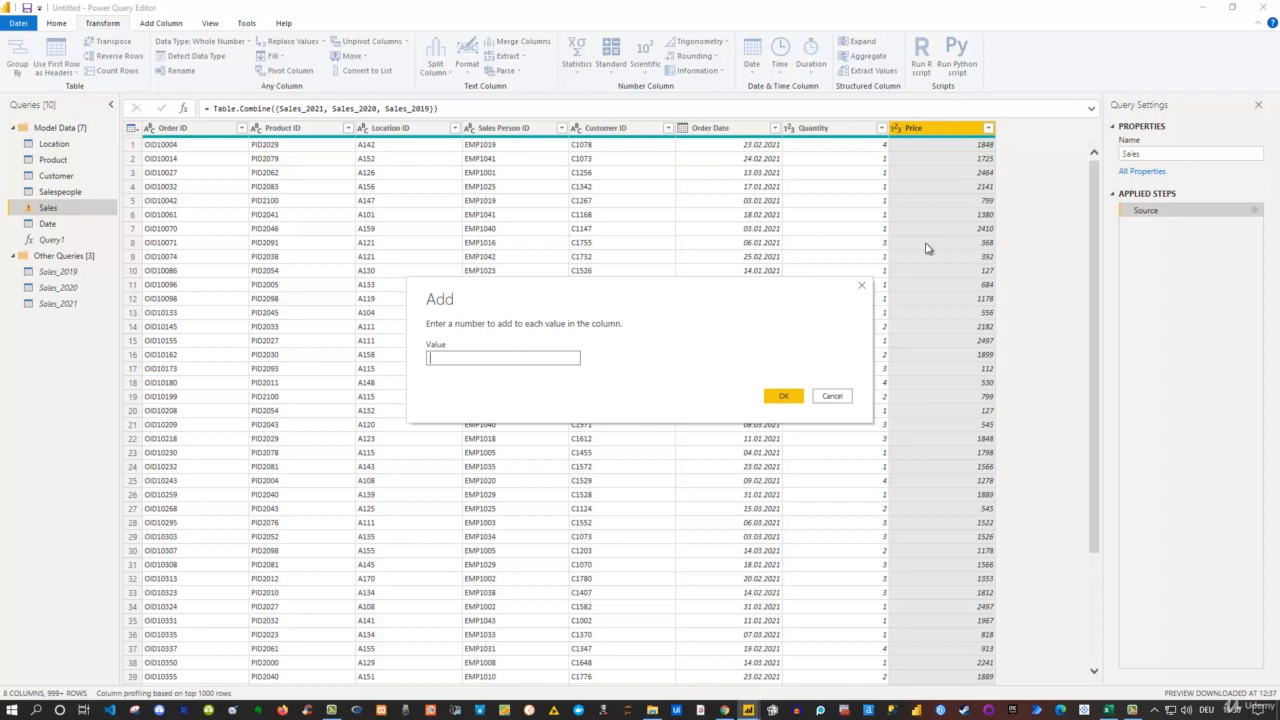
left_click(831, 397)
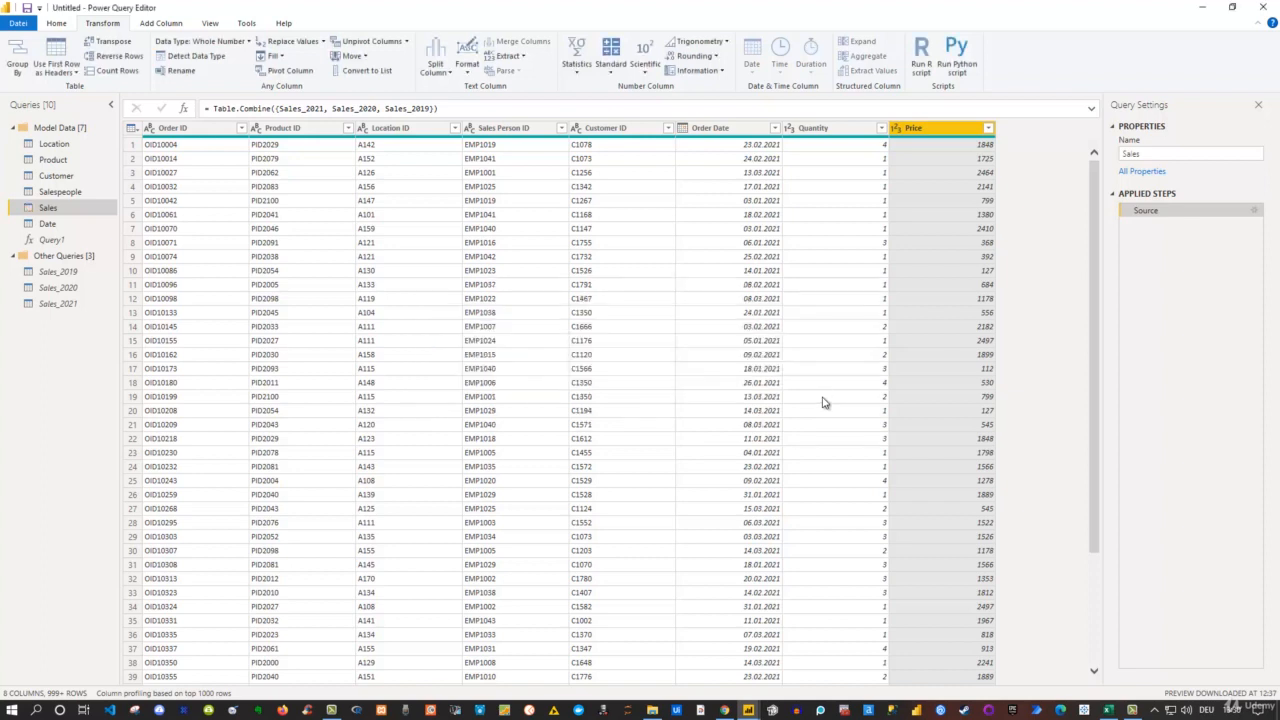
left_click(613, 72)
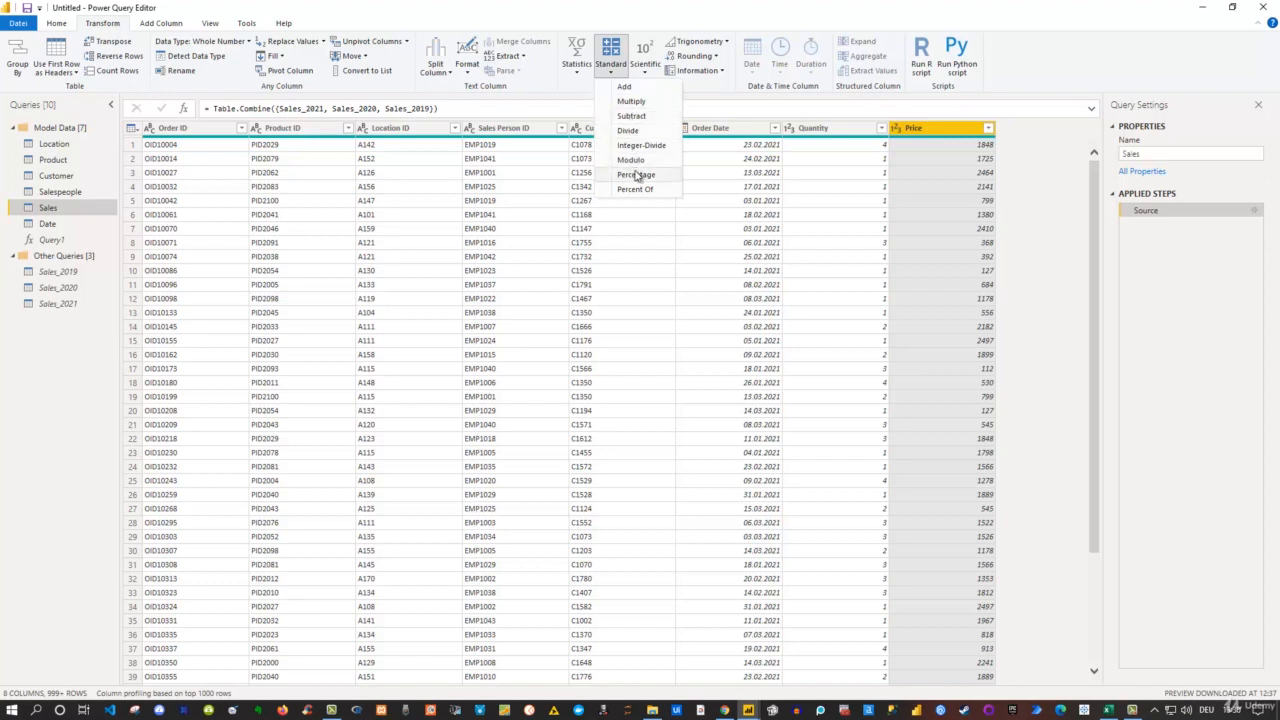
left_click(682, 12)
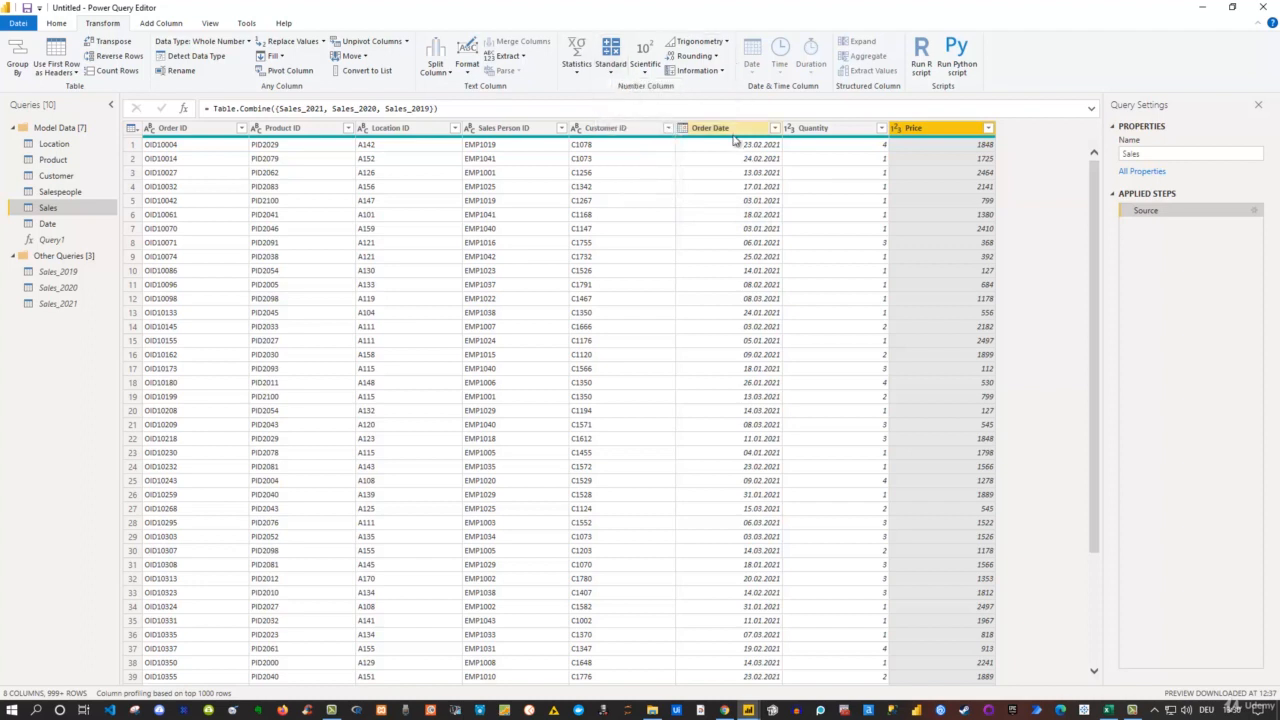
Examine the date operations available for the Sales query's Order Date column, including the Month options, without applying one
left_click(733, 130)
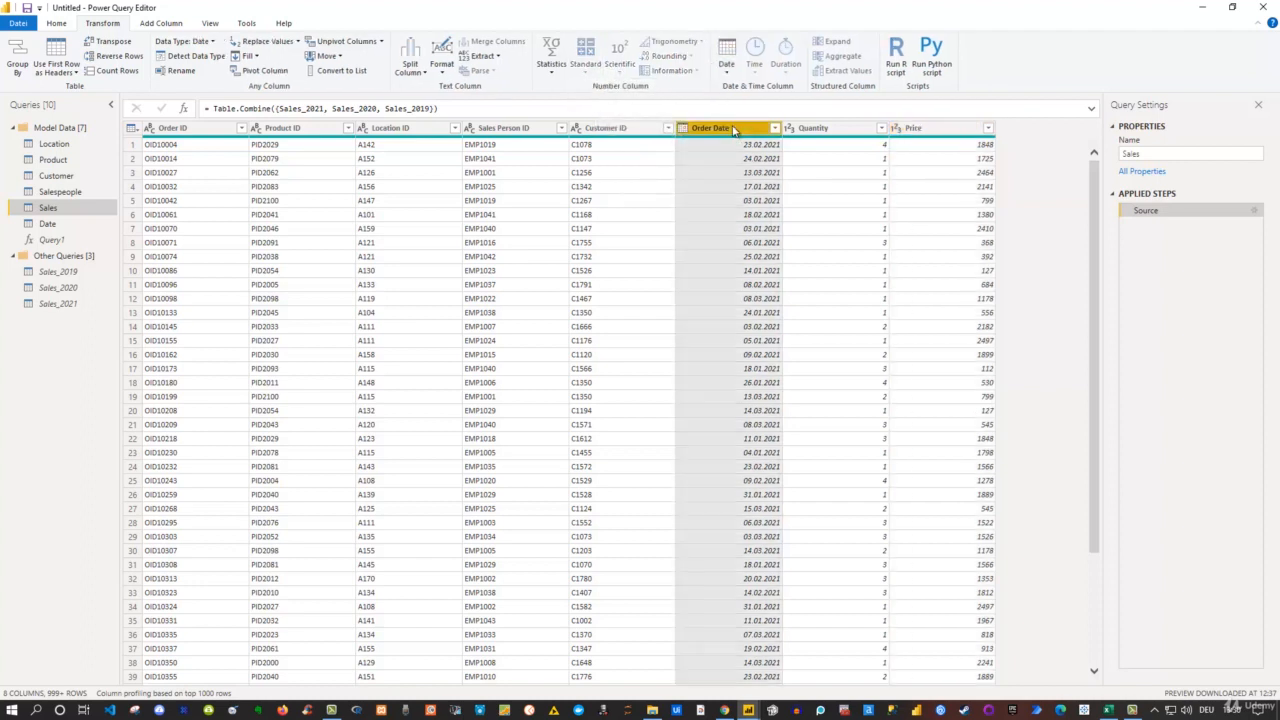
left_click(728, 76)
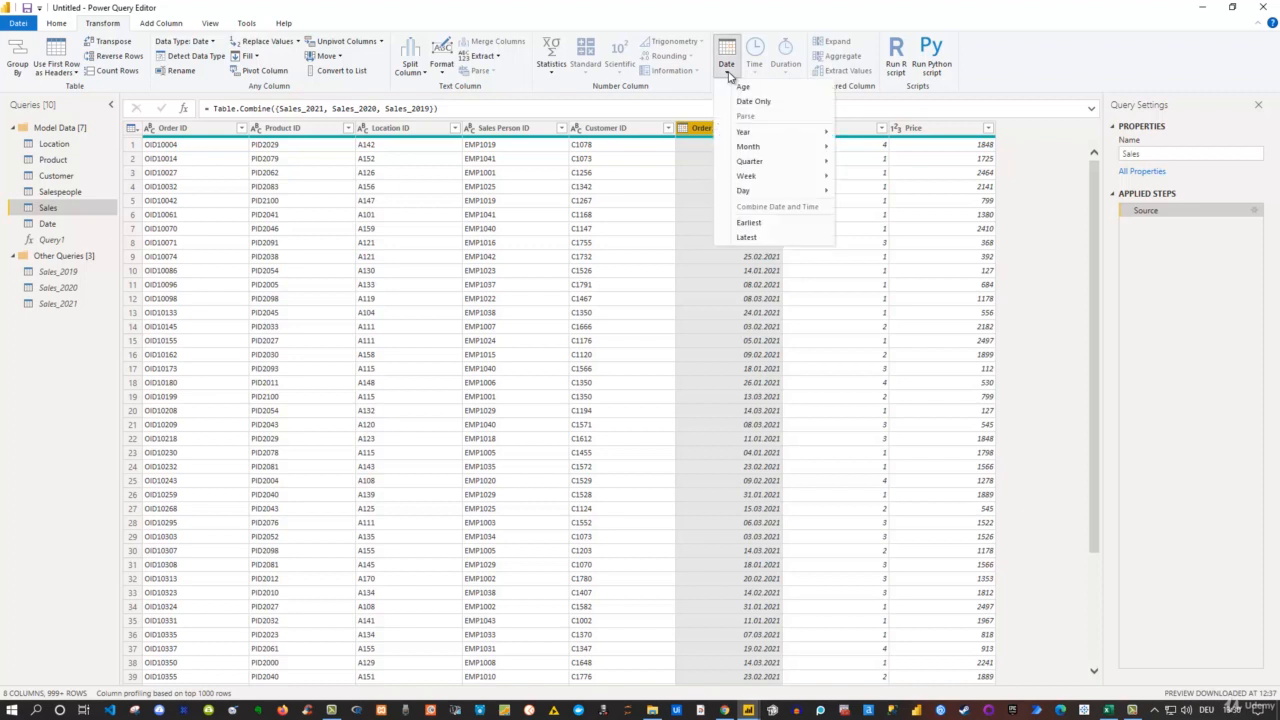
mouse_move(734, 137)
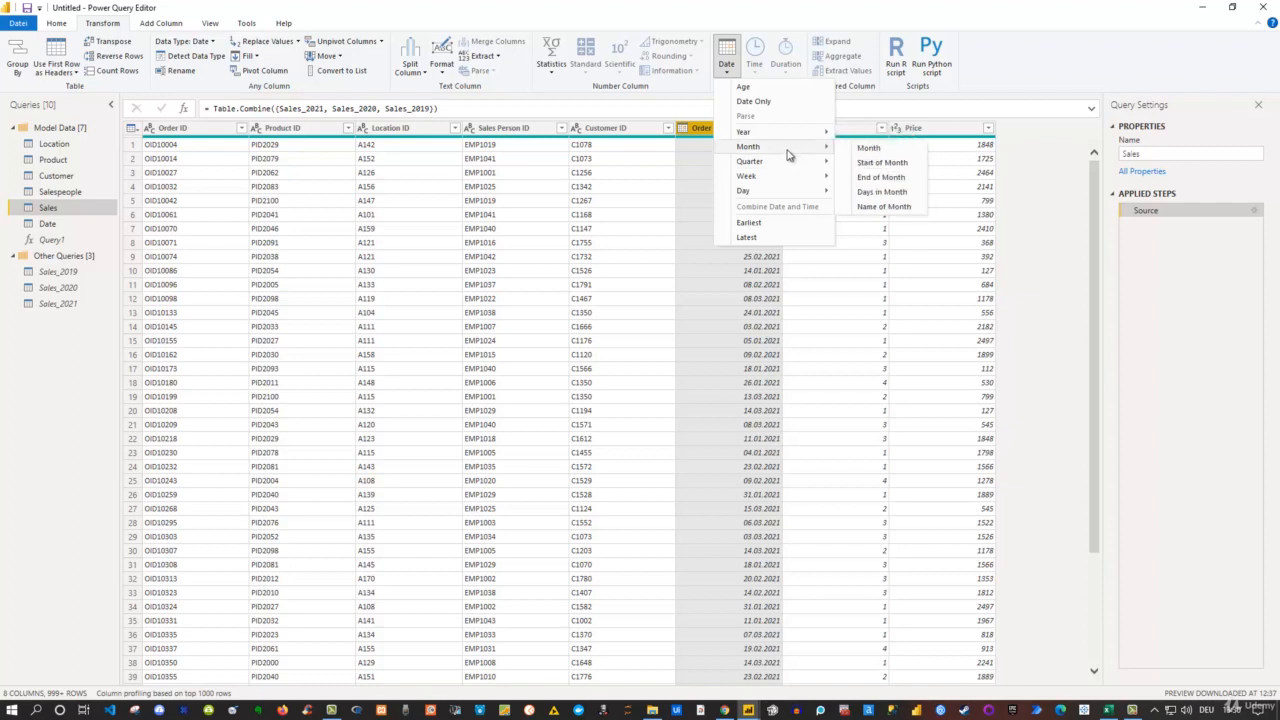
left_click(733, 13)
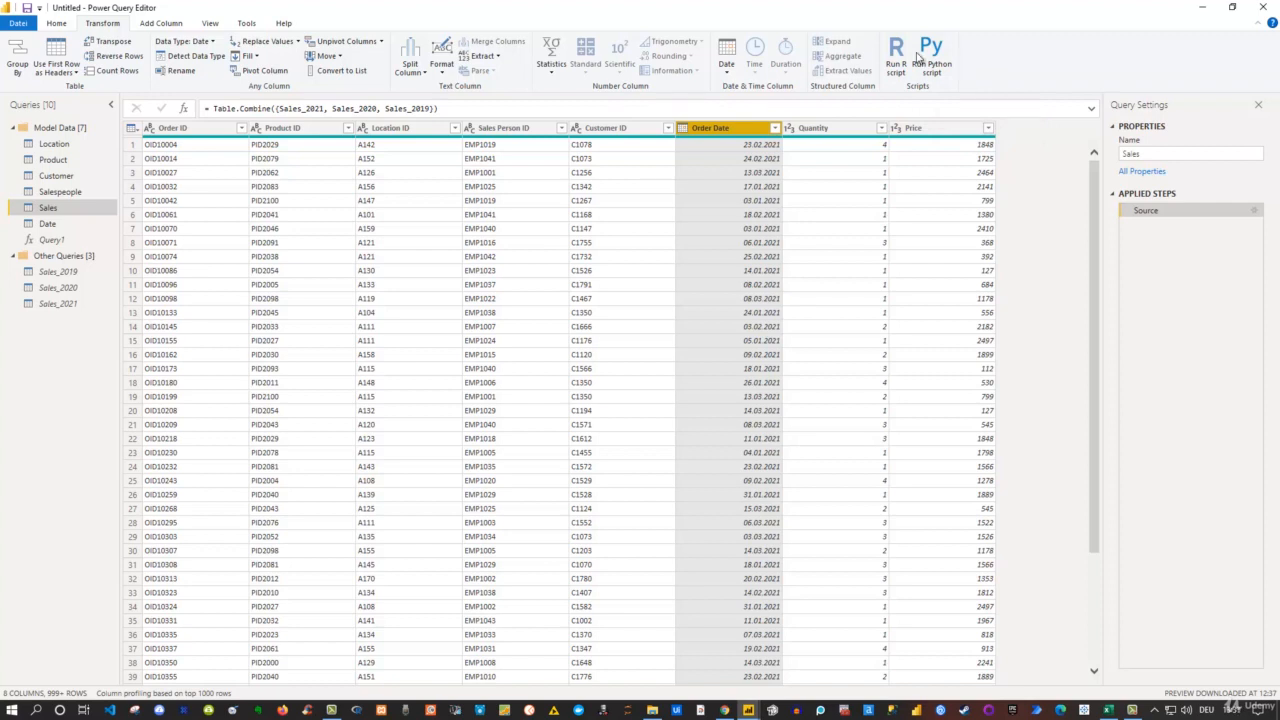
Add an index column starting from 0 to the Sales query and remove it again
left_click(168, 26)
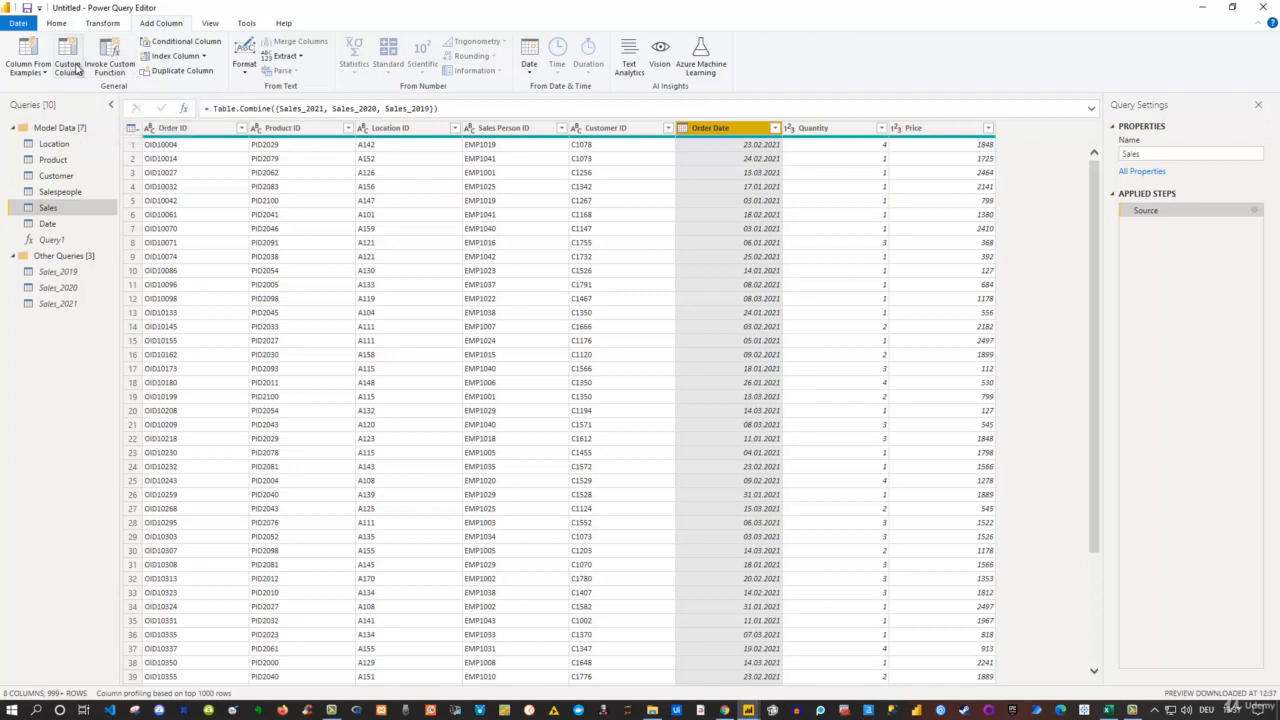
left_click(176, 60)
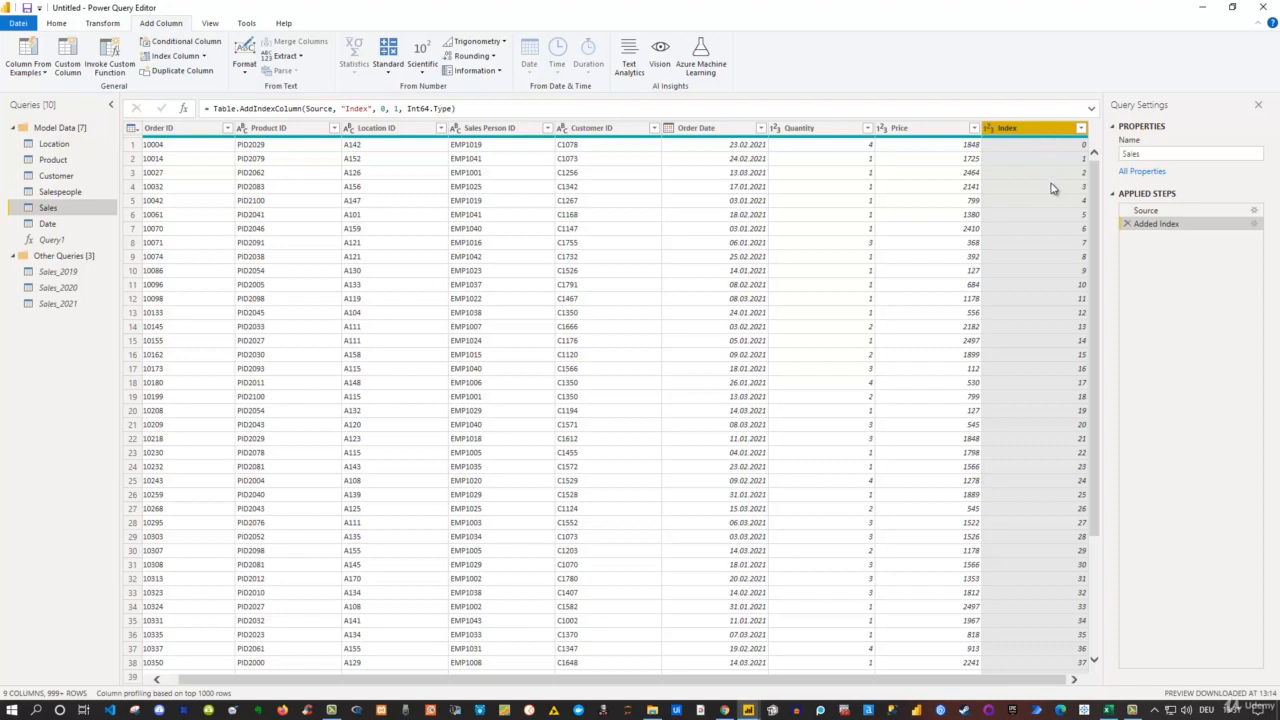
left_click(1128, 226)
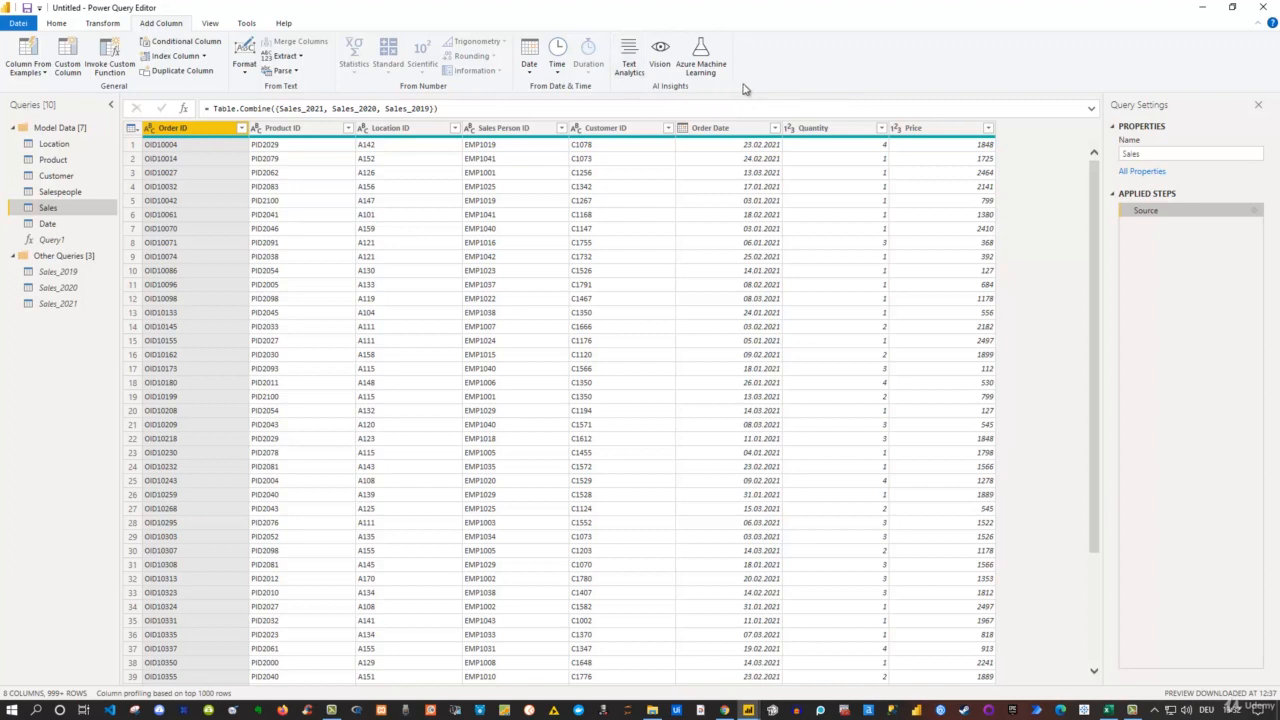
Toggle the whitespace display off and on, and examine the column quality of the Sales query before hiding it again
left_click(210, 23)
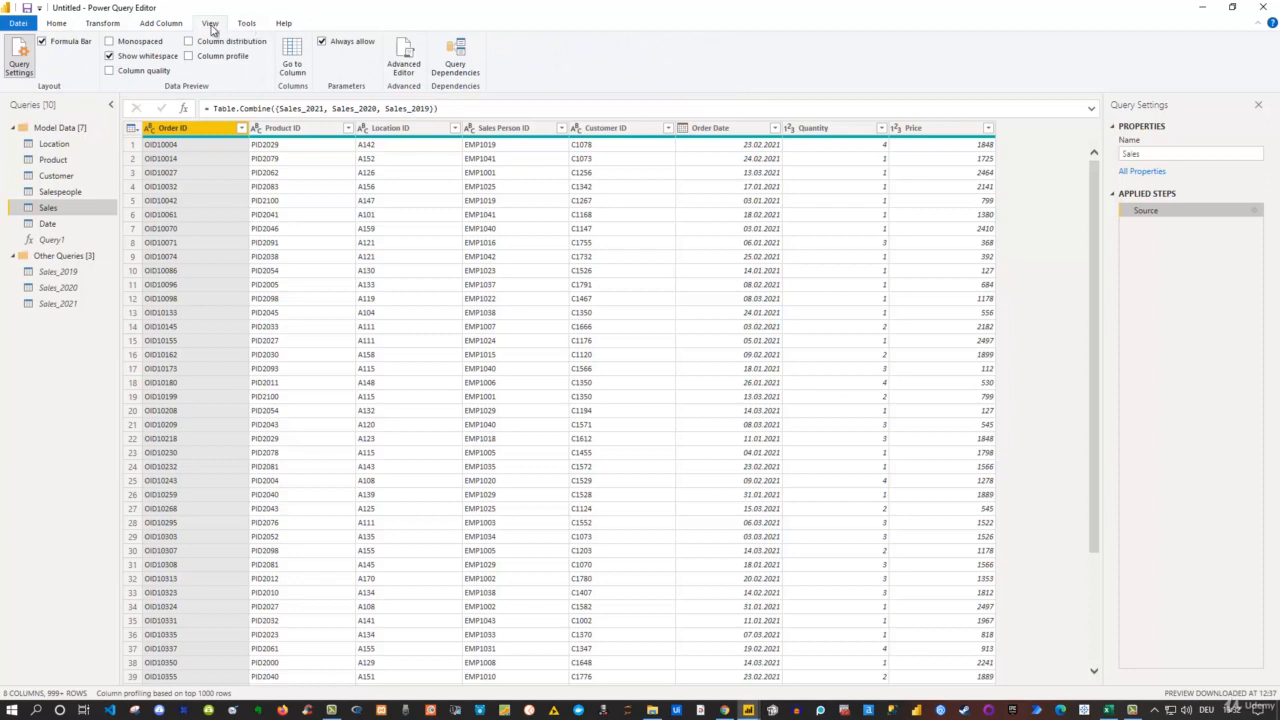
left_click(110, 56)
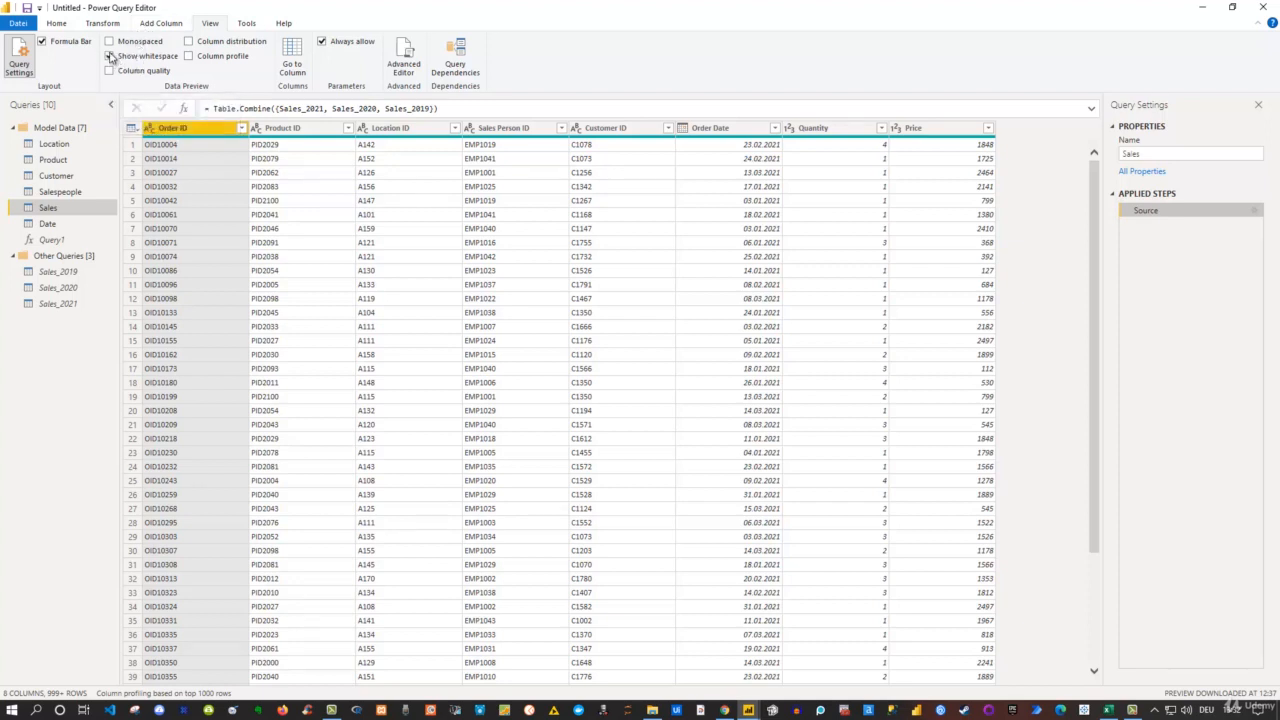
left_click(110, 56)
left_click(110, 71)
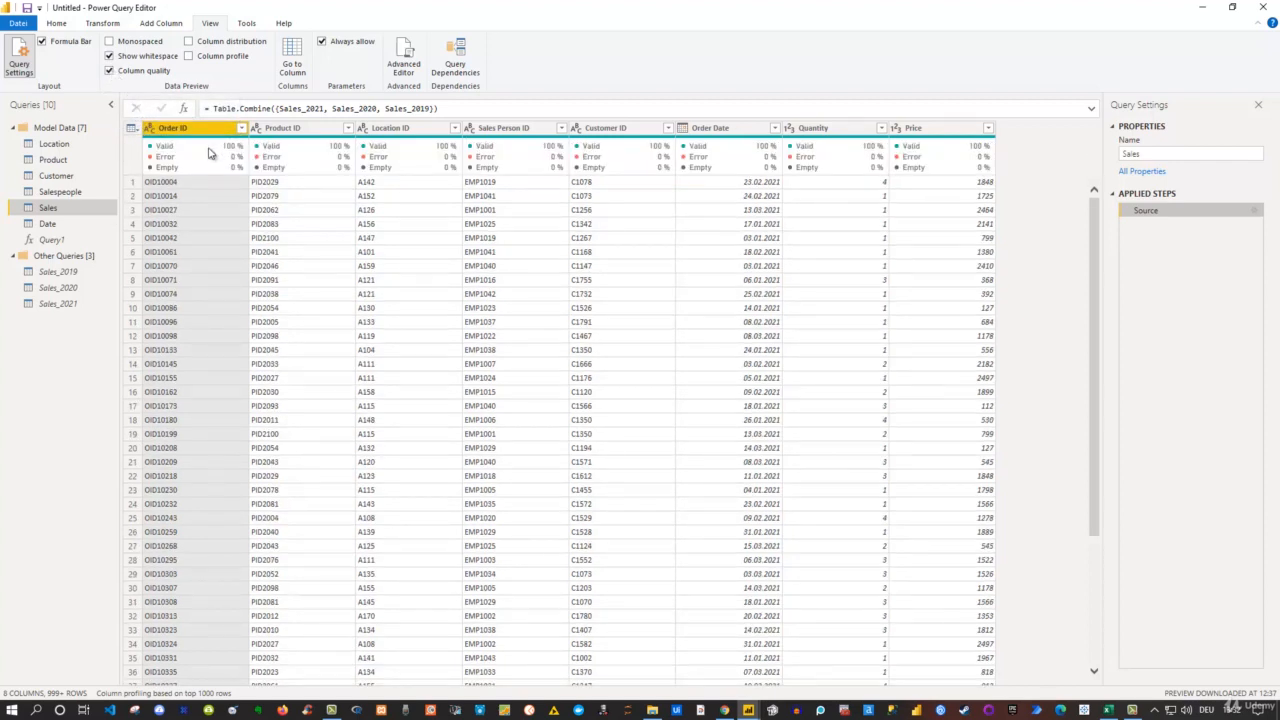
mouse_move(211, 147)
left_click(109, 72)
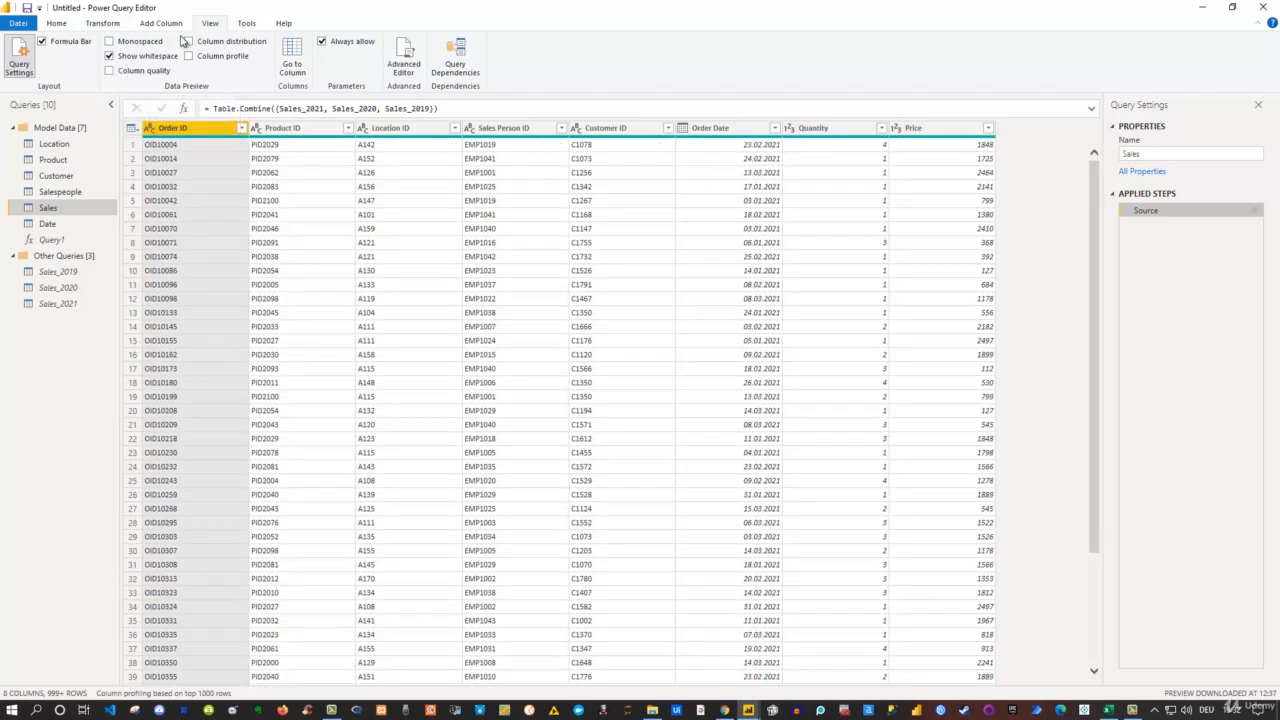
Examine the Sales query's column distribution and the column profiles of Order ID and Product ID, hiding each preview again
left_click(189, 42)
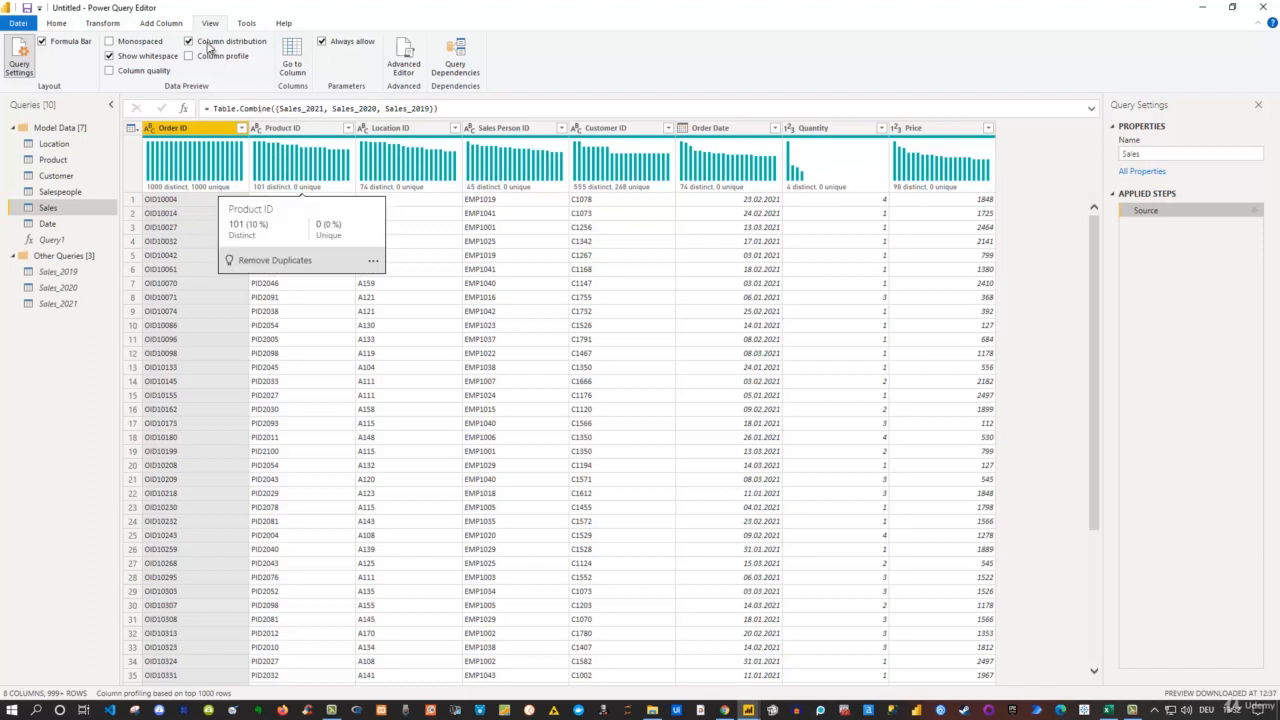
left_click(189, 43)
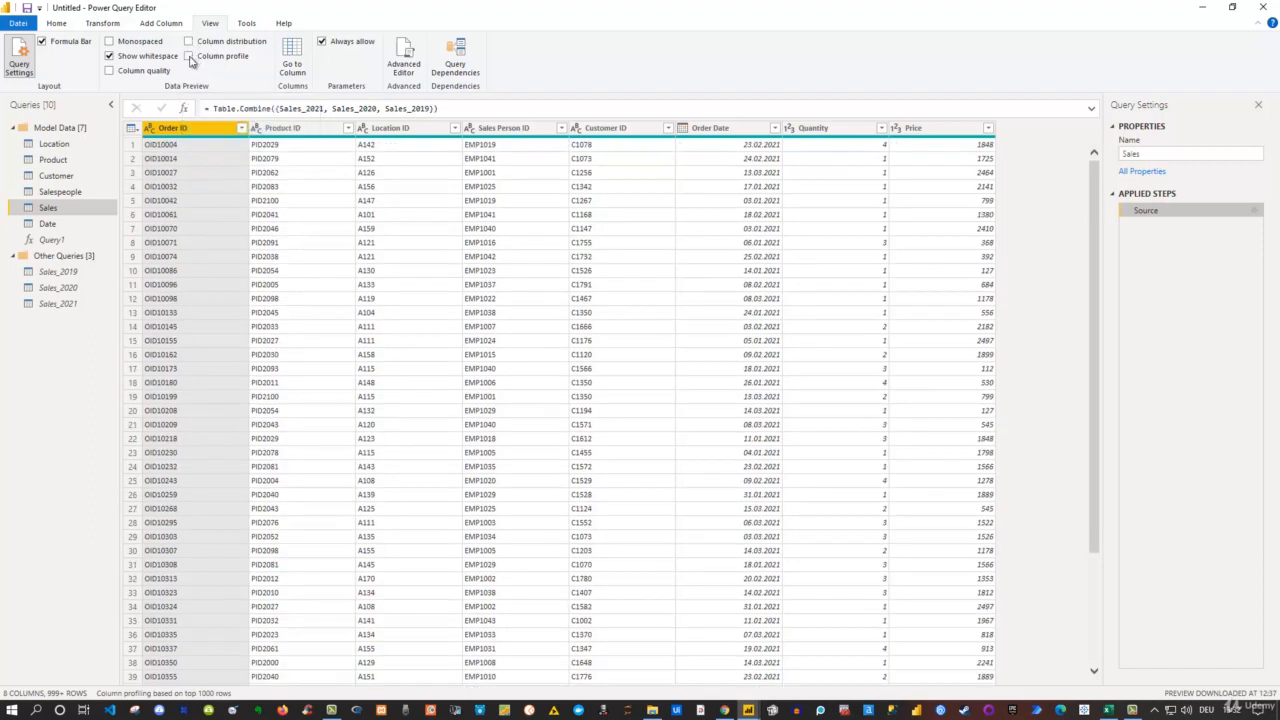
left_click(189, 56)
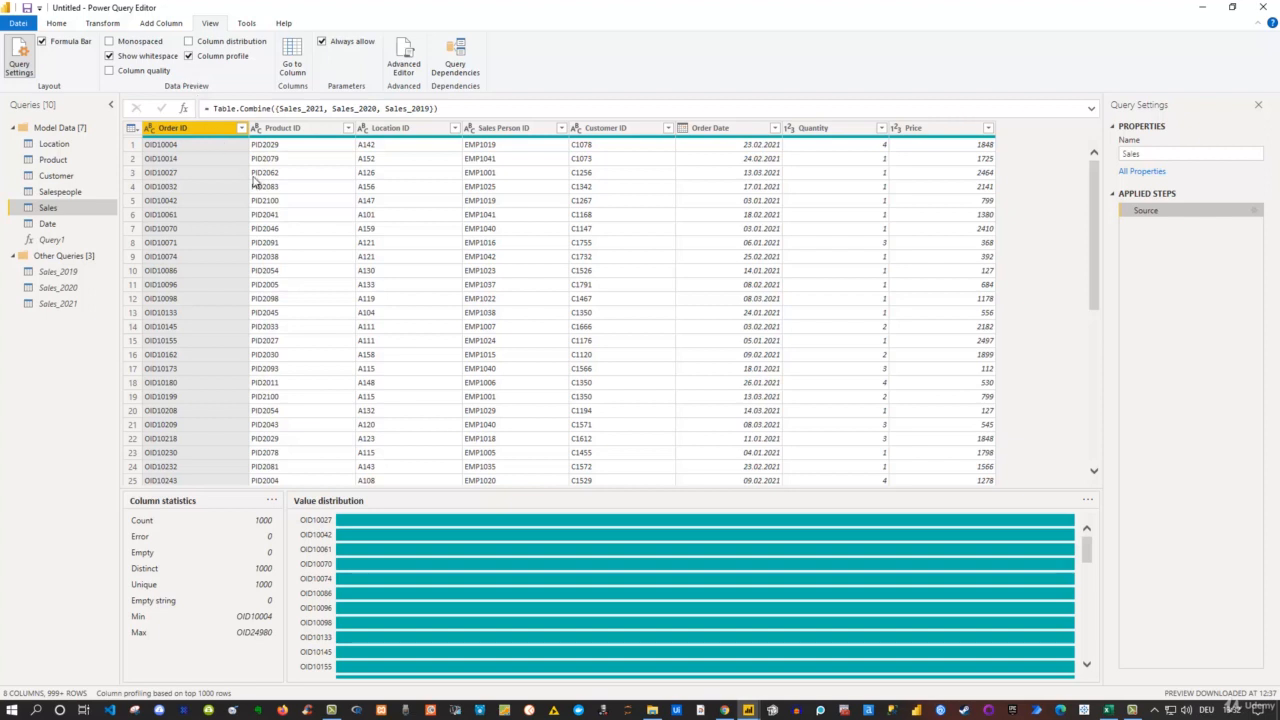
left_click(314, 131)
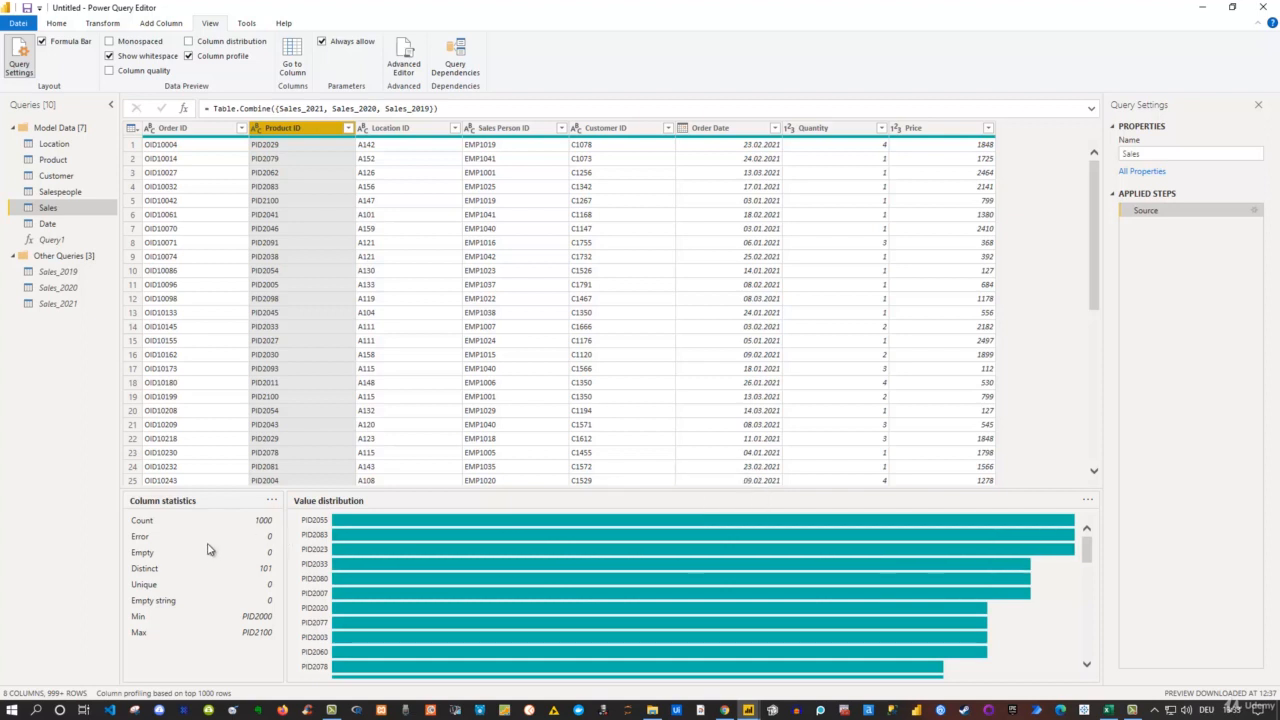
left_click(189, 57)
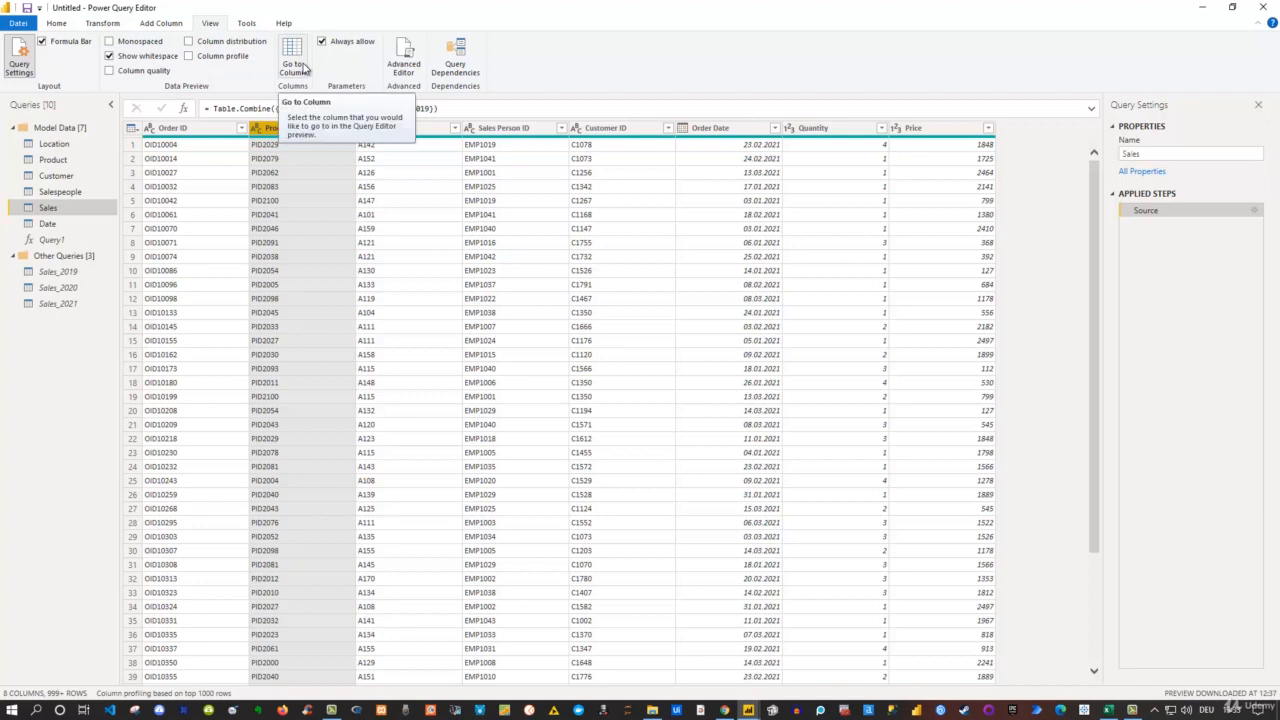
Examine the Sales query's code in the Advanced Editor and the Query Dependencies diagram, closing both without changes
left_click(404, 62)
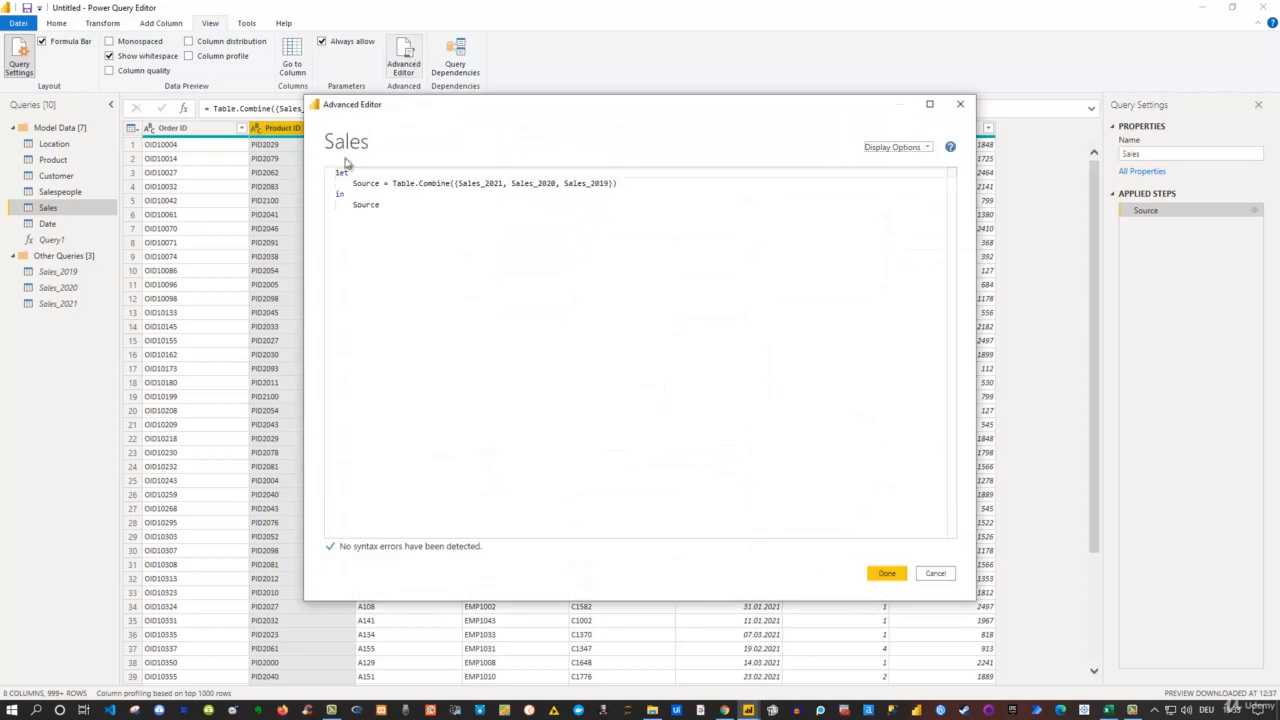
left_click(961, 104)
left_click(458, 64)
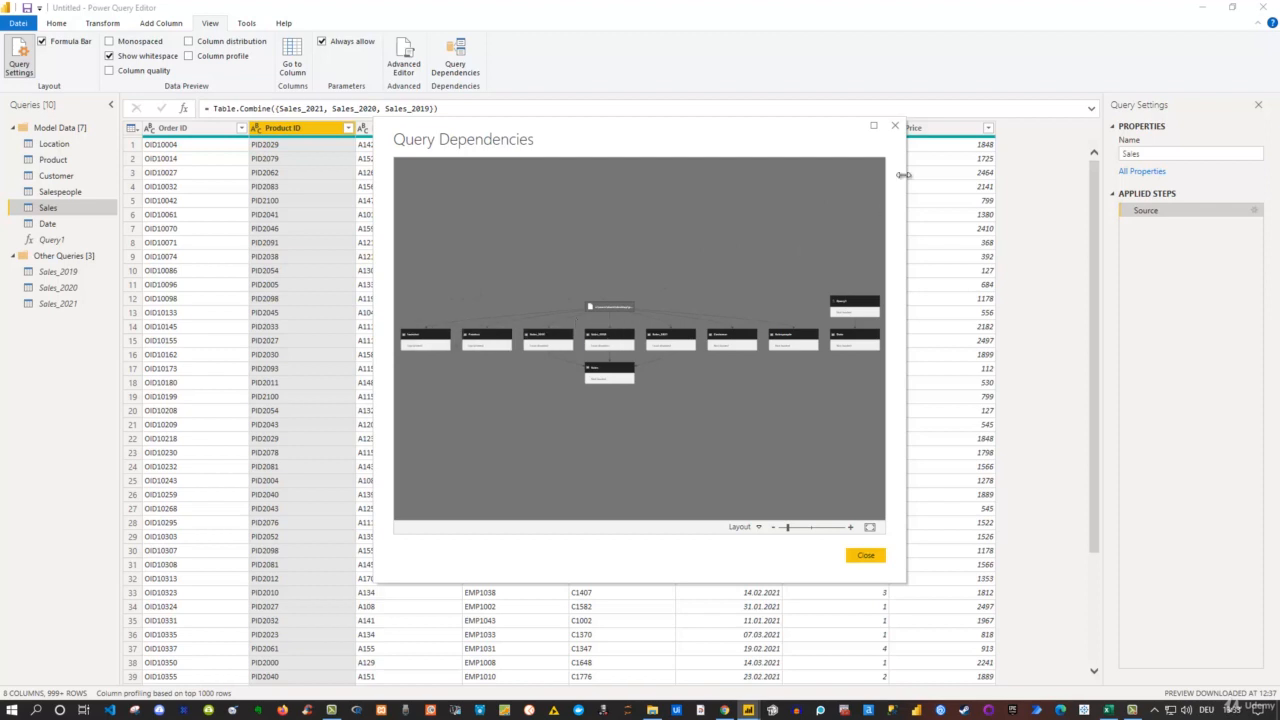
left_click(895, 126)
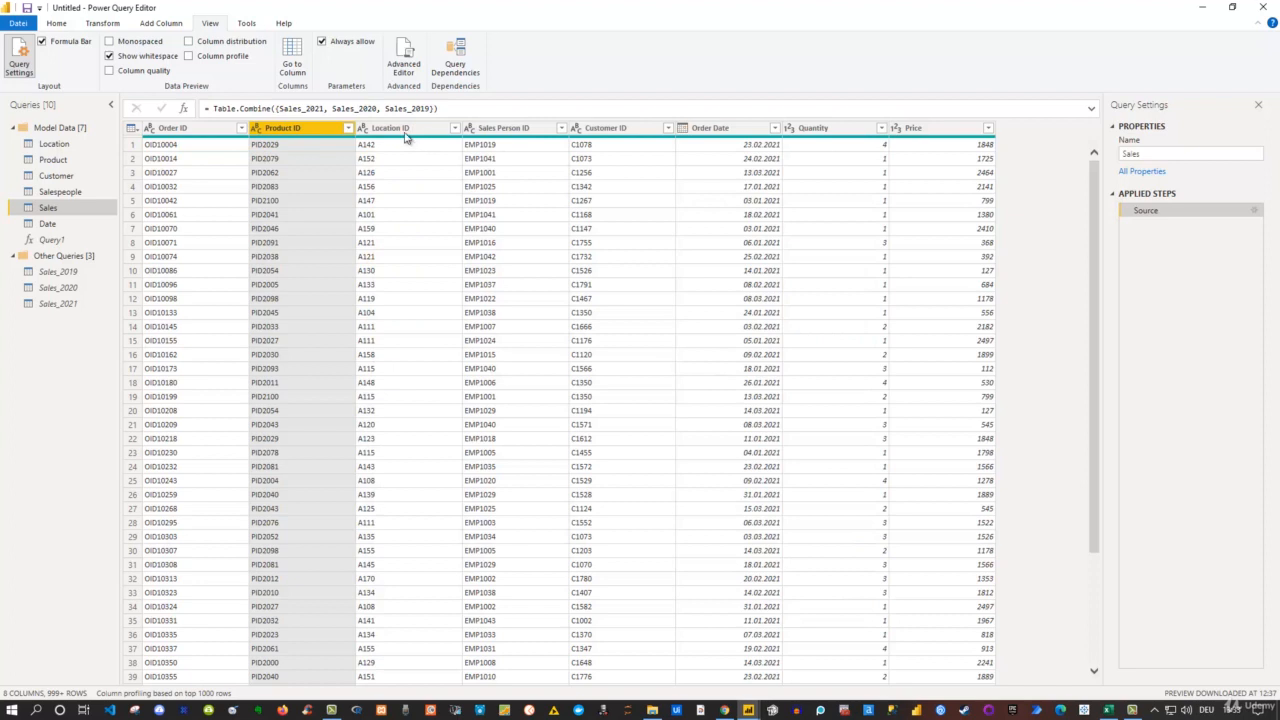
View the diagnostics tools and the help resources, and return to the Home commands
left_click(245, 23)
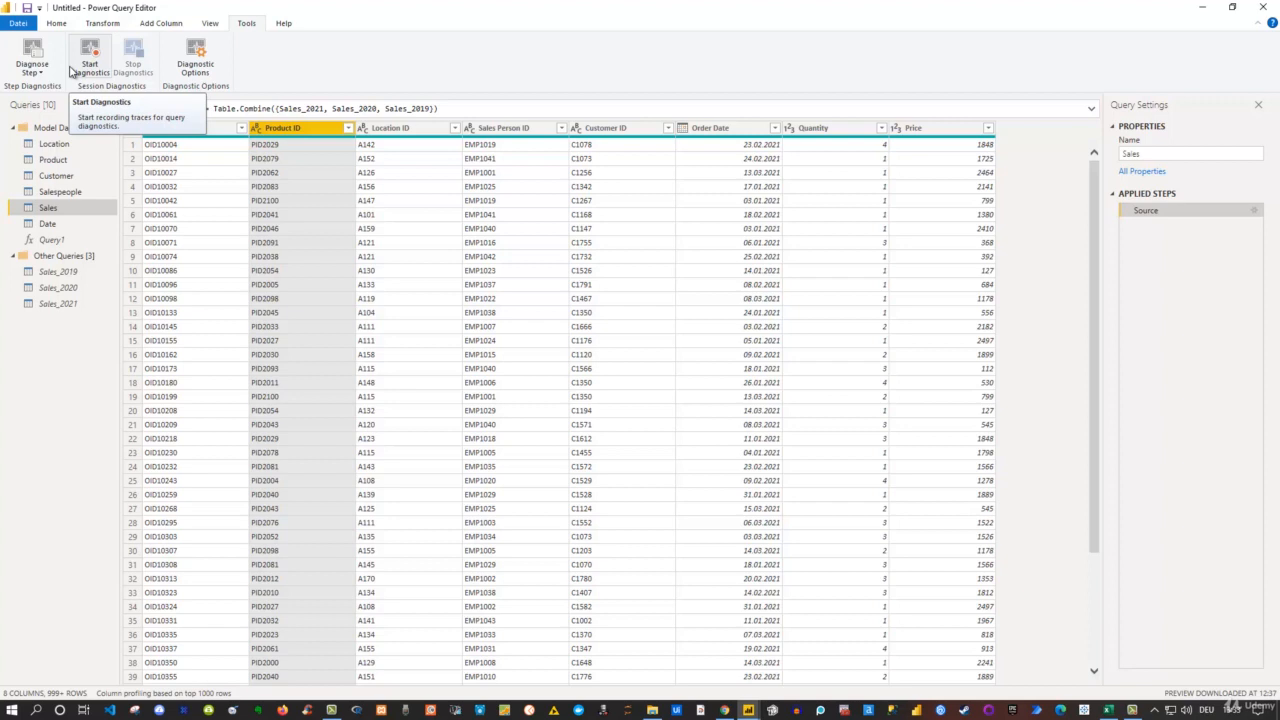
left_click(285, 22)
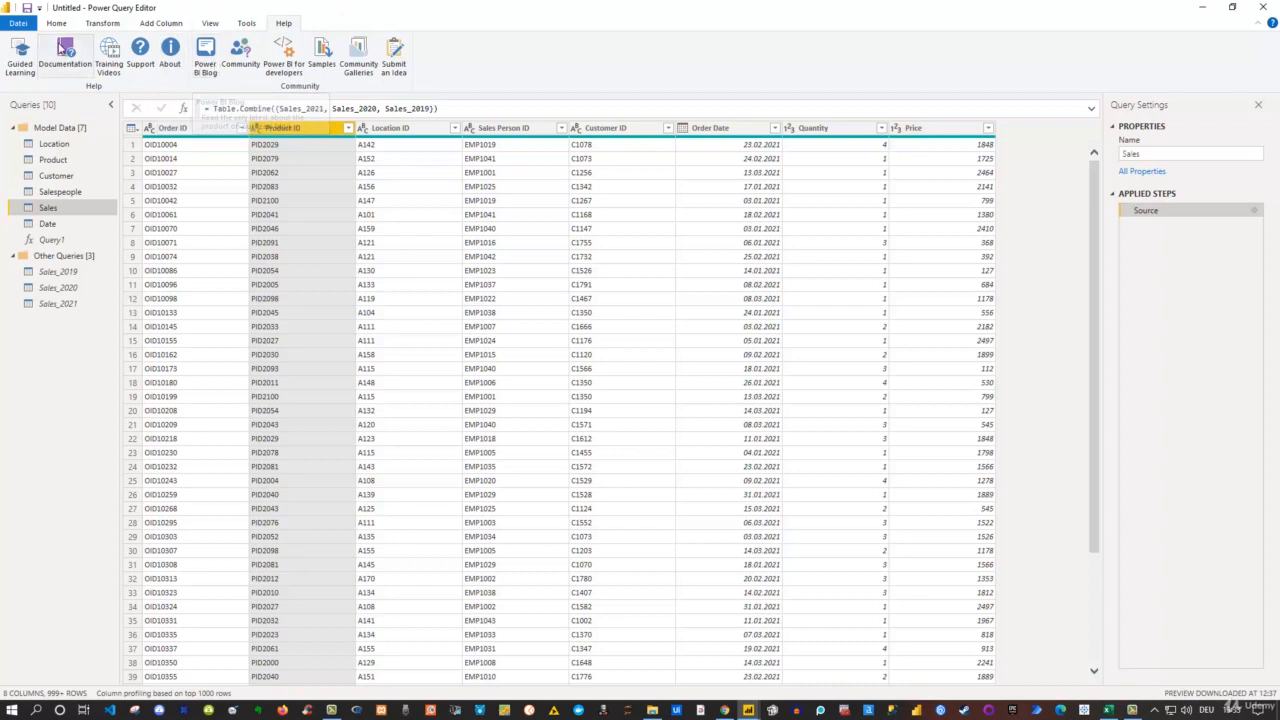
left_click(57, 24)
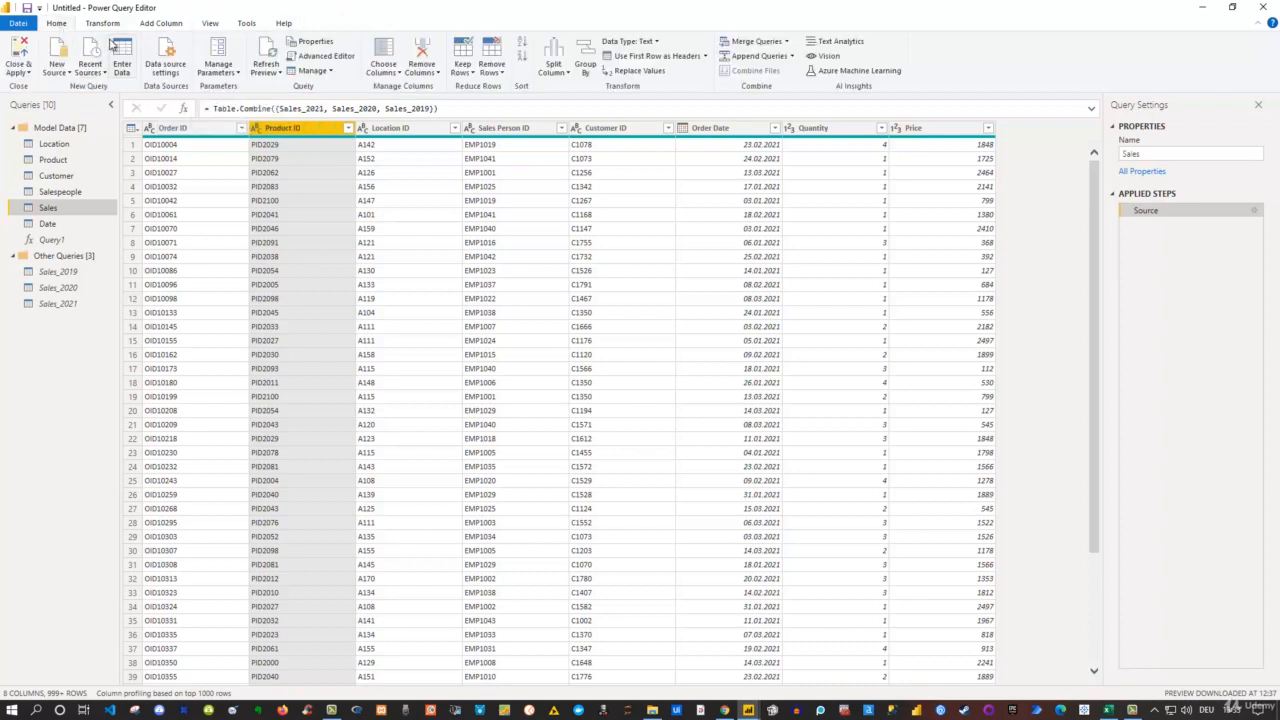